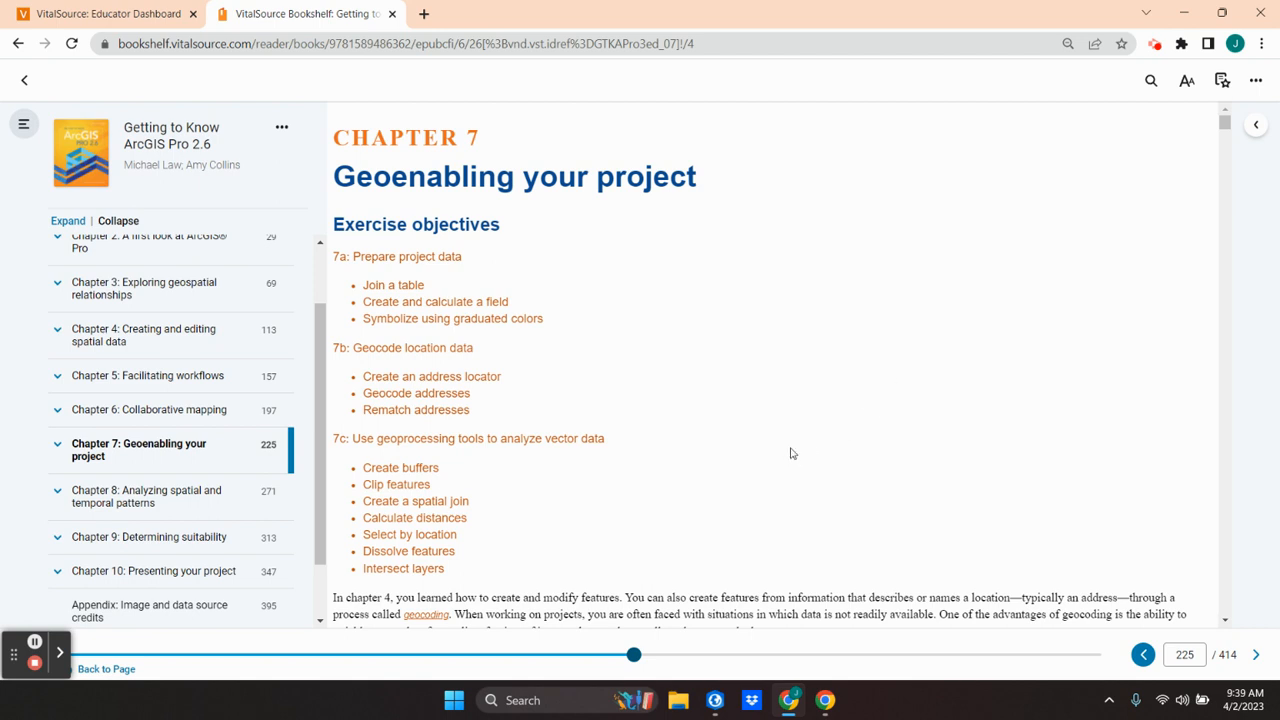
Step: Read Chapter 7's exercise objectives, geocoding overview and affordable-housing scenario, and examine the Baltimore neighborhoods map
scroll(790, 453, "down", 1)
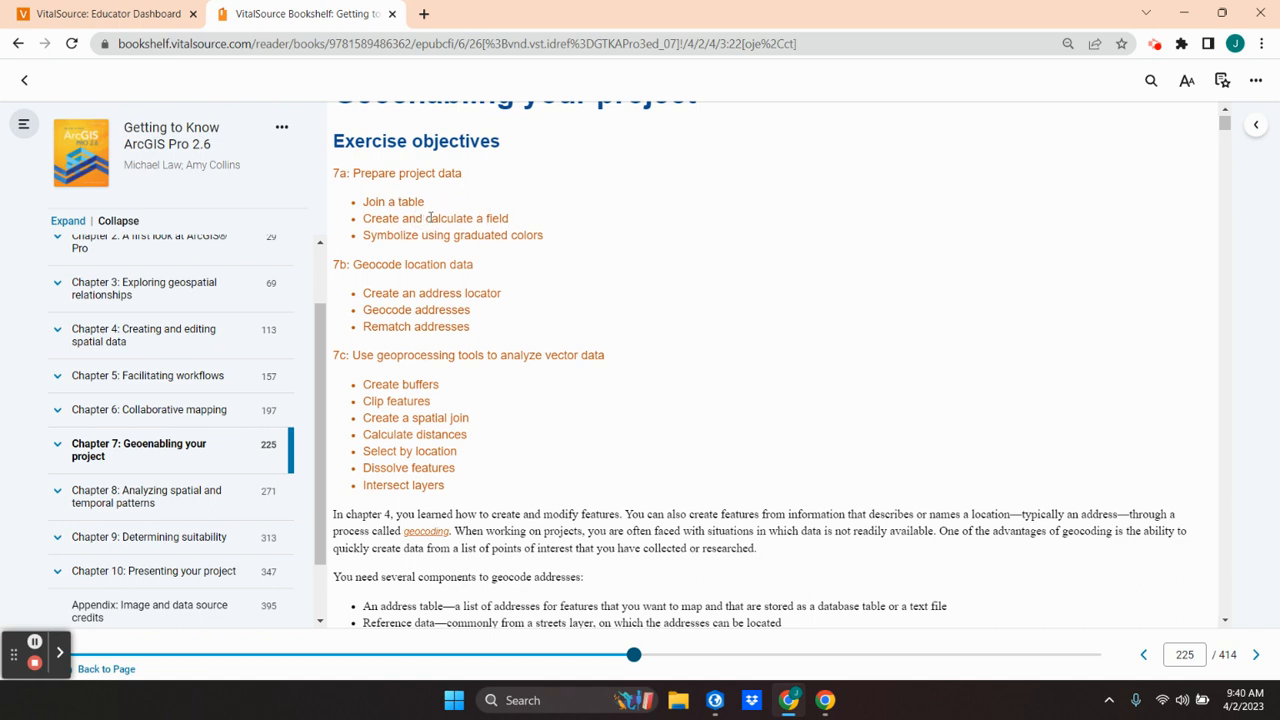
scroll(731, 417, "down", 2)
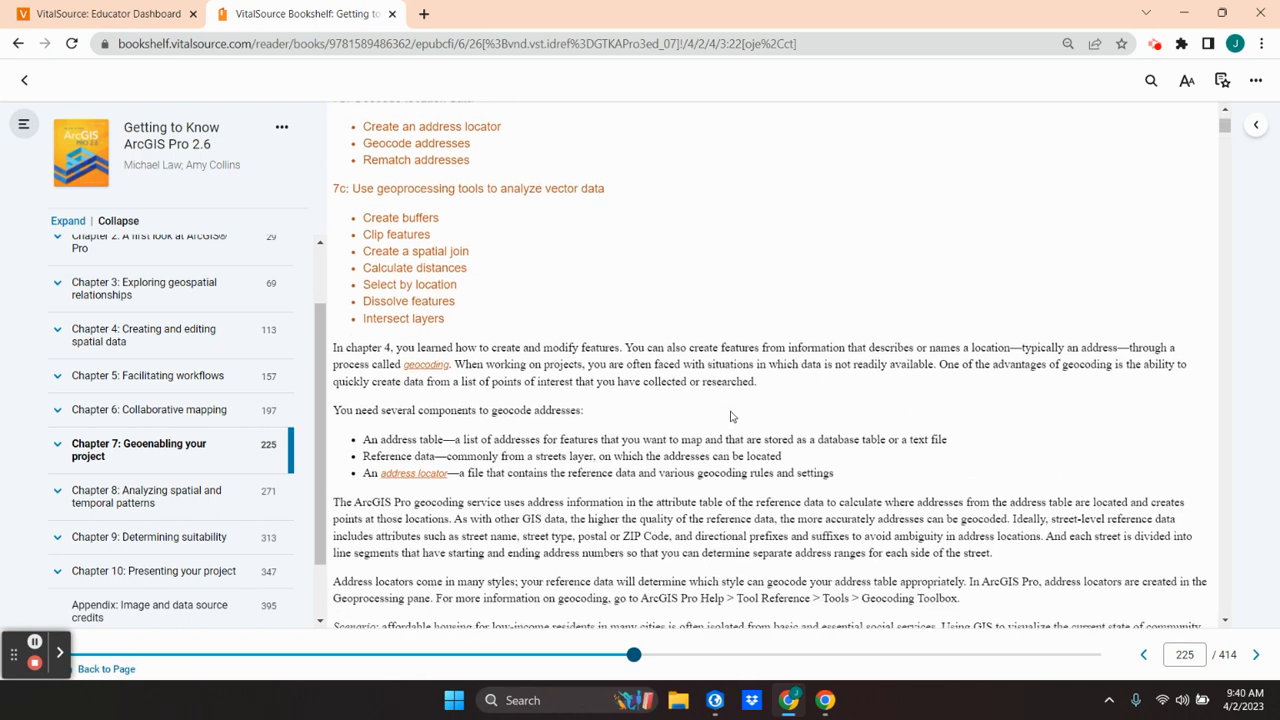
scroll(731, 417, "down", 1)
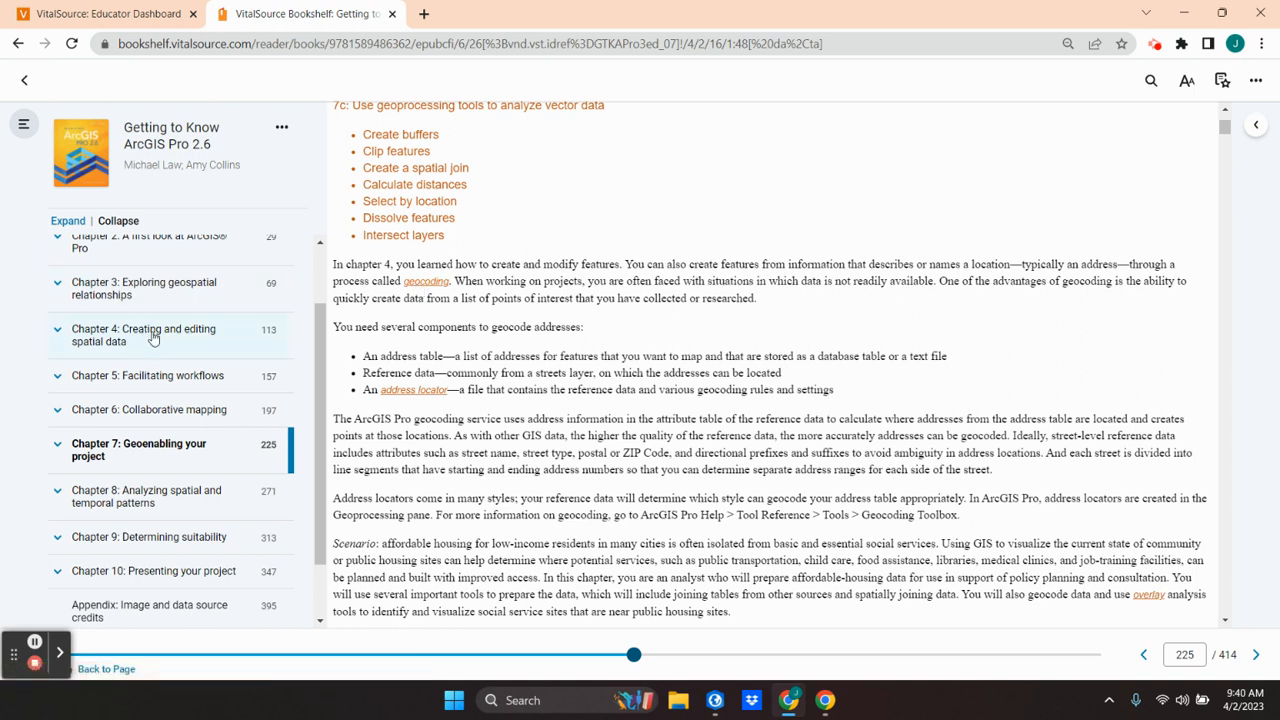
scroll(563, 467, "down", 2)
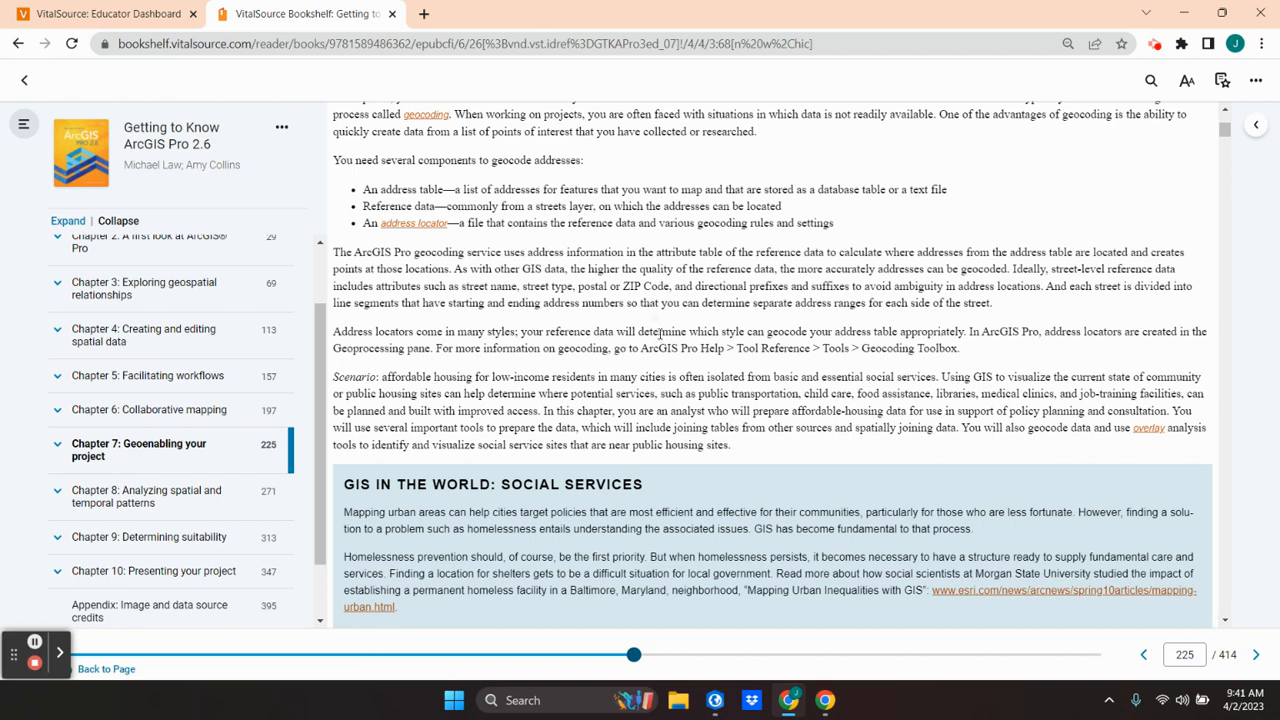
scroll(570, 345, "down", 1)
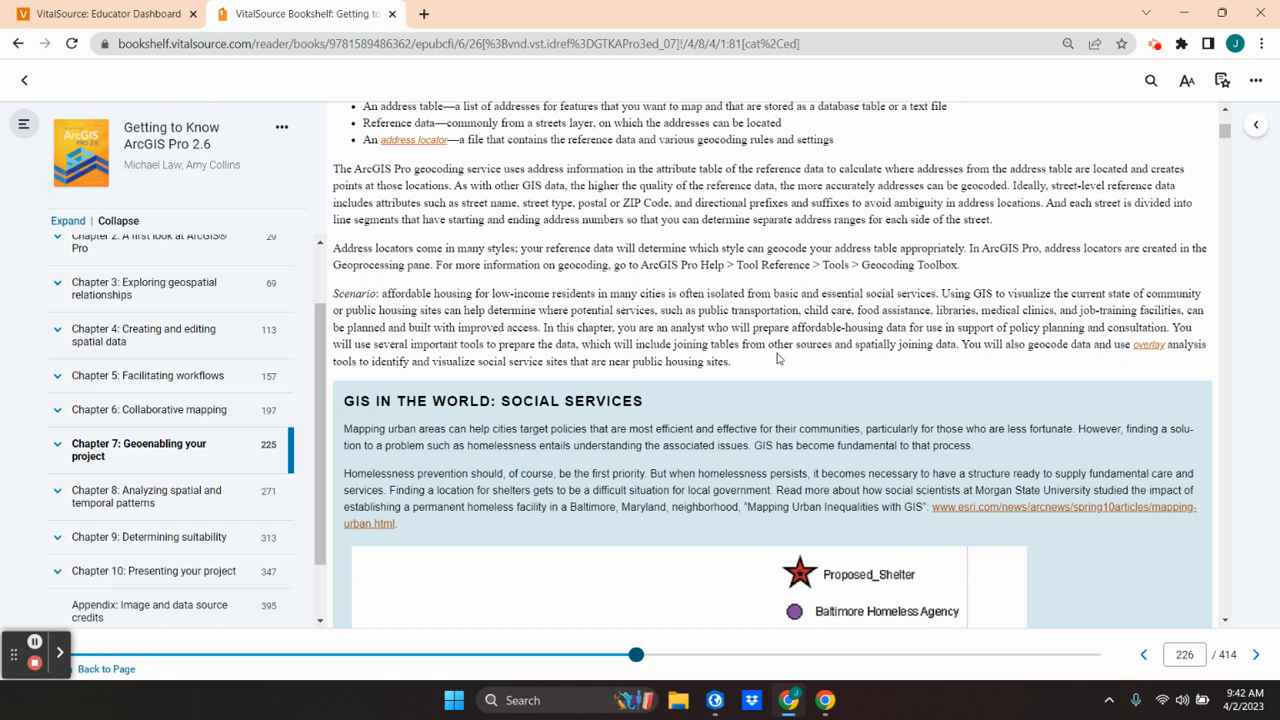
scroll(778, 358, "down", 2)
scroll(778, 358, "down", 2)
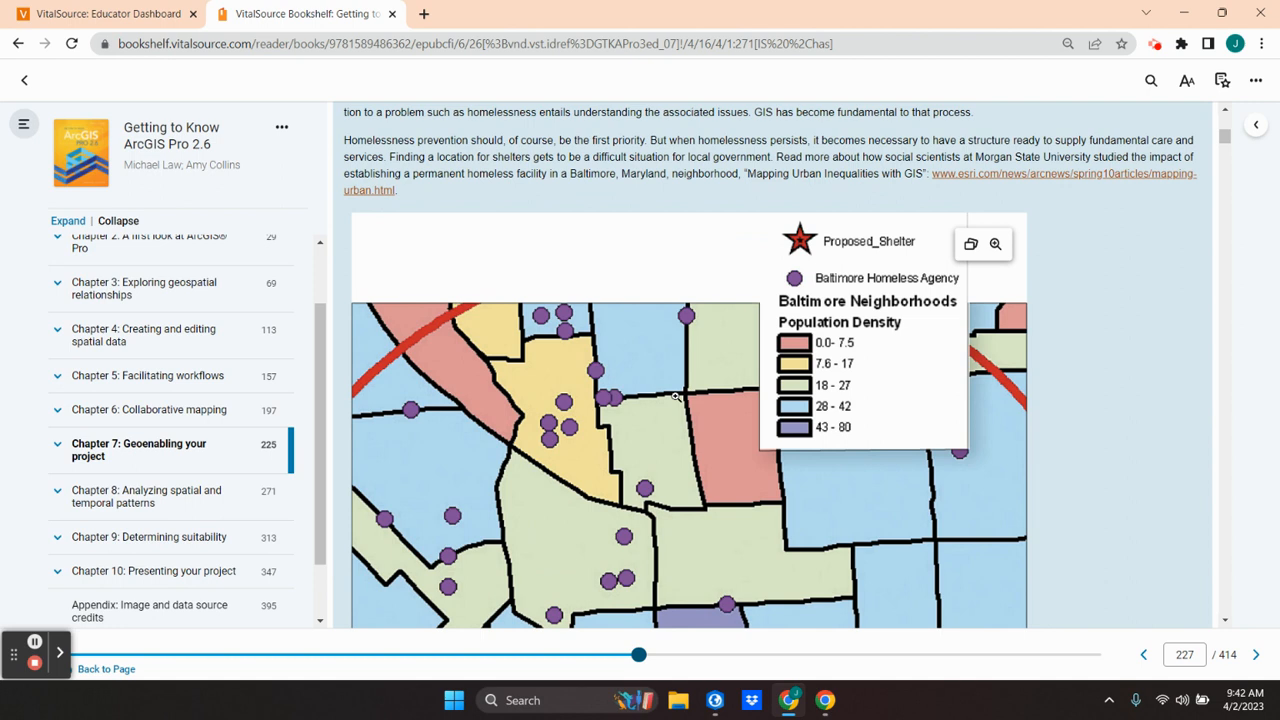
left_click(1020, 185)
scroll(666, 437, "down", 4)
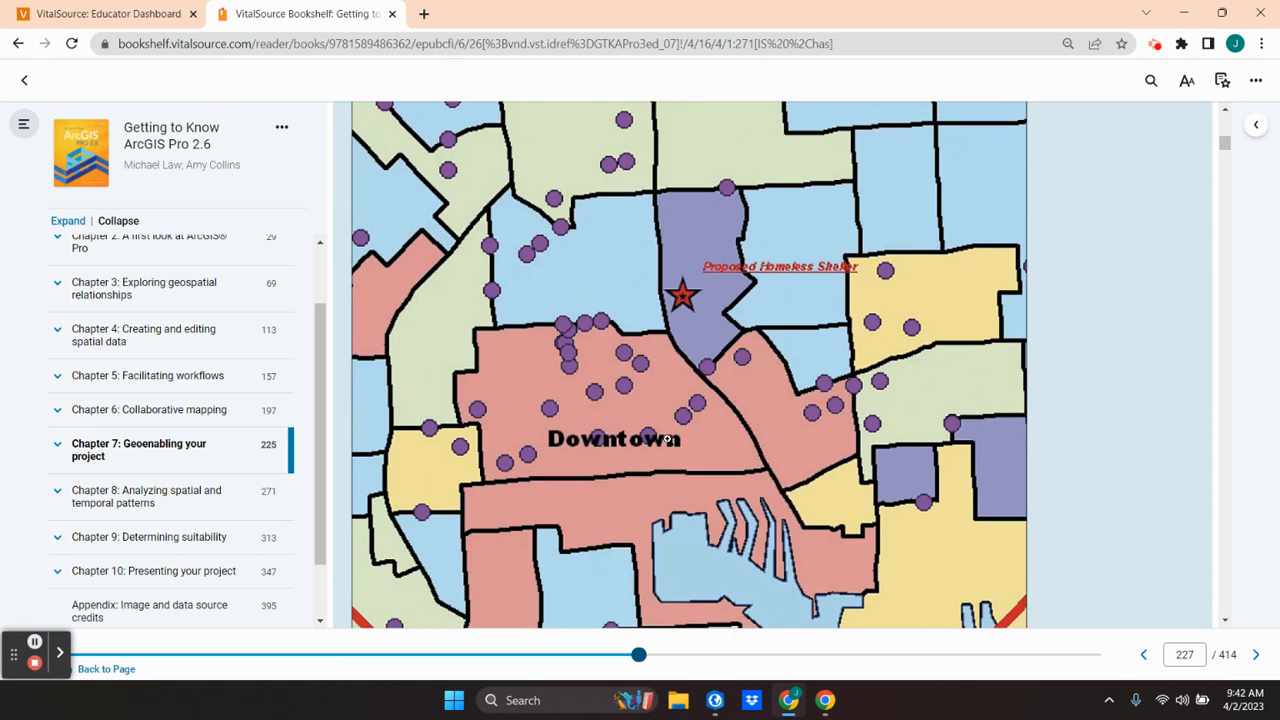
scroll(666, 437, "down", 3)
scroll(669, 444, "down", 2)
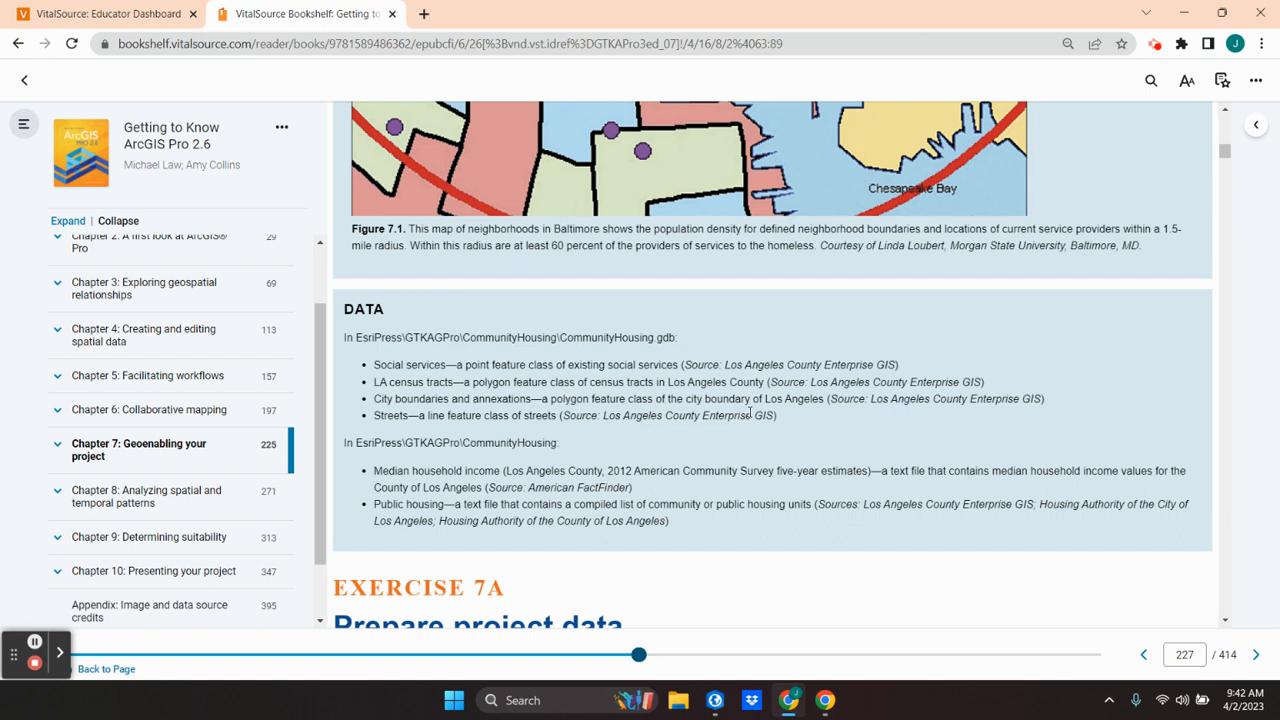
Step: Read the chapter's data list and the Exercise 7A workflow up to the instruction for opening the project
scroll(729, 439, "down", 2)
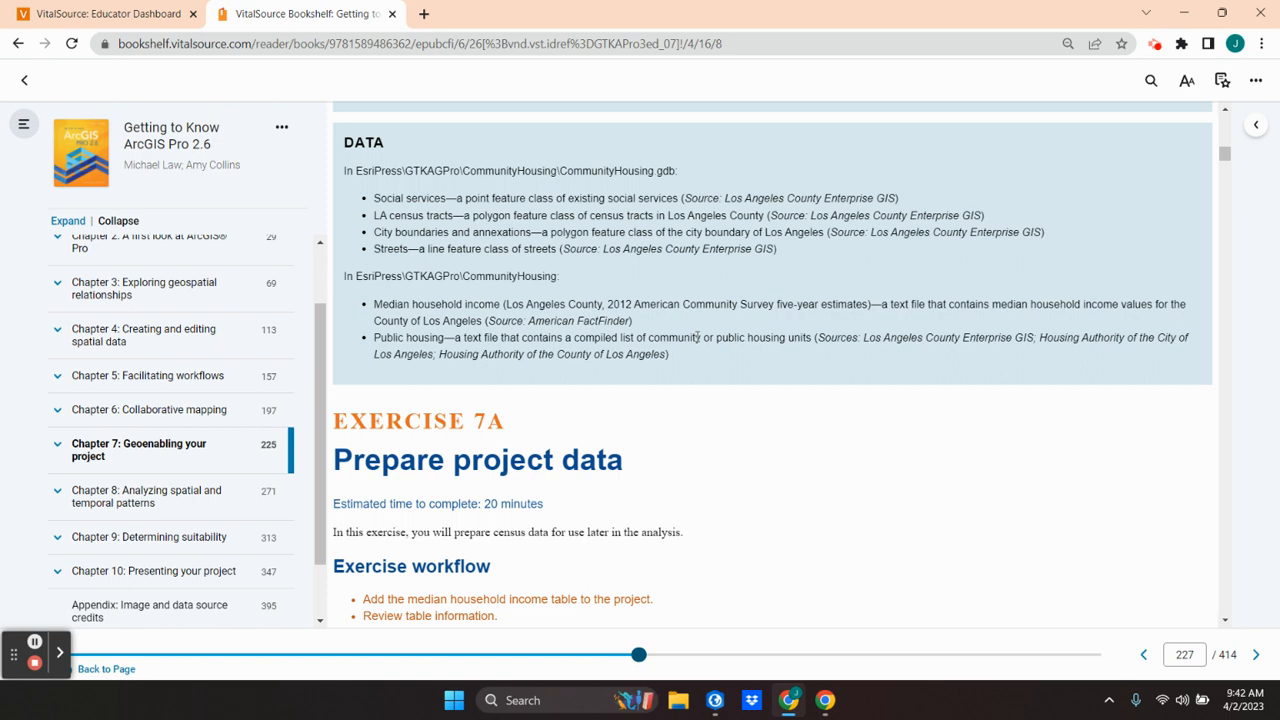
scroll(697, 337, "down", 3)
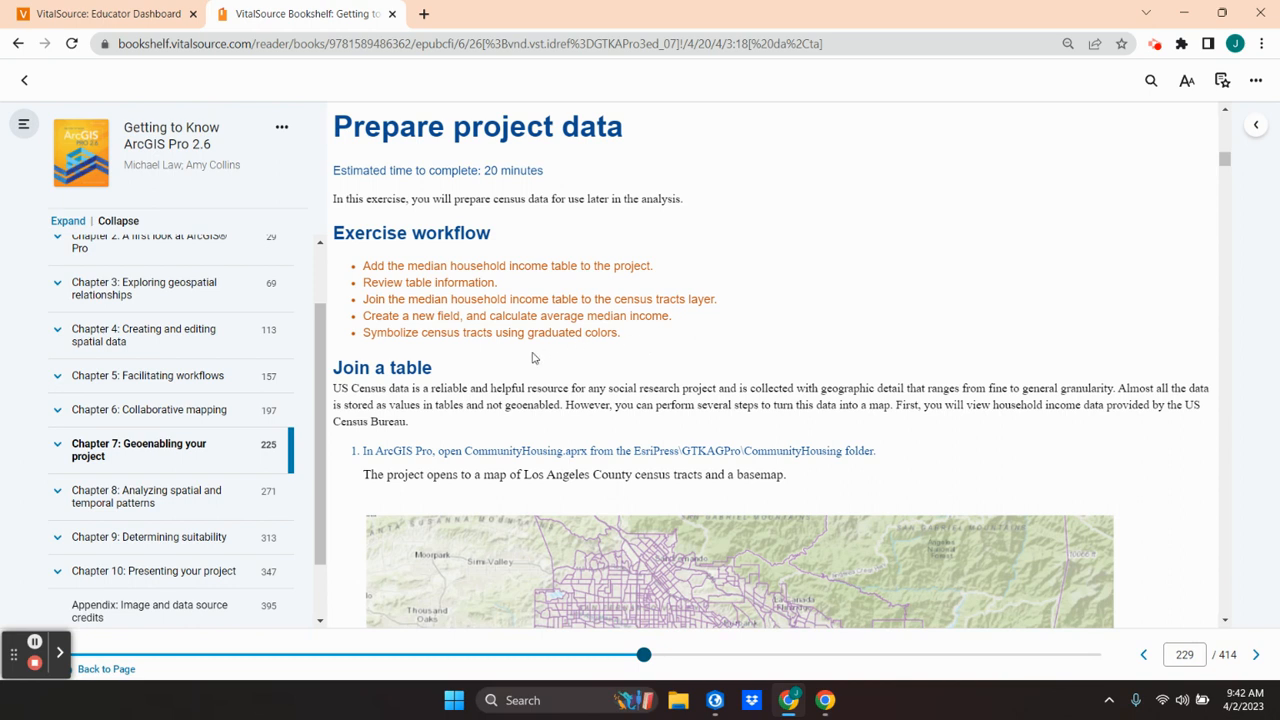
scroll(533, 358, "down", 2)
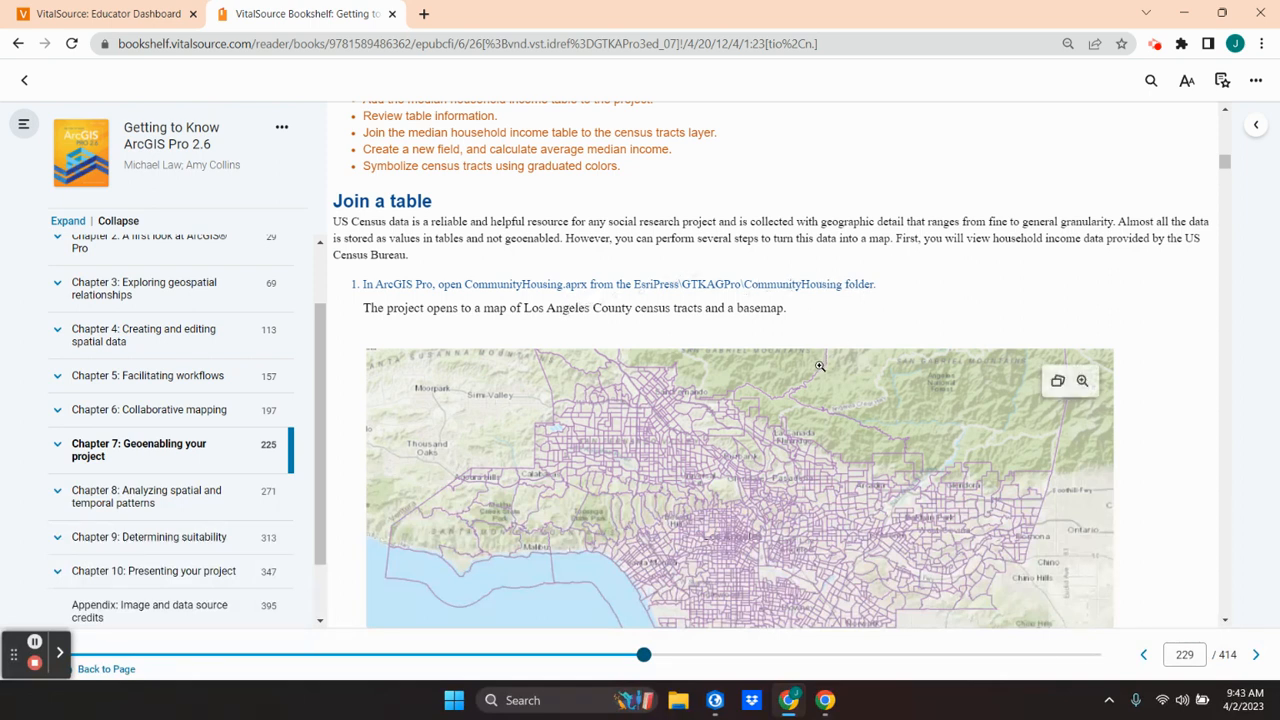
scroll(819, 366, "down", 2)
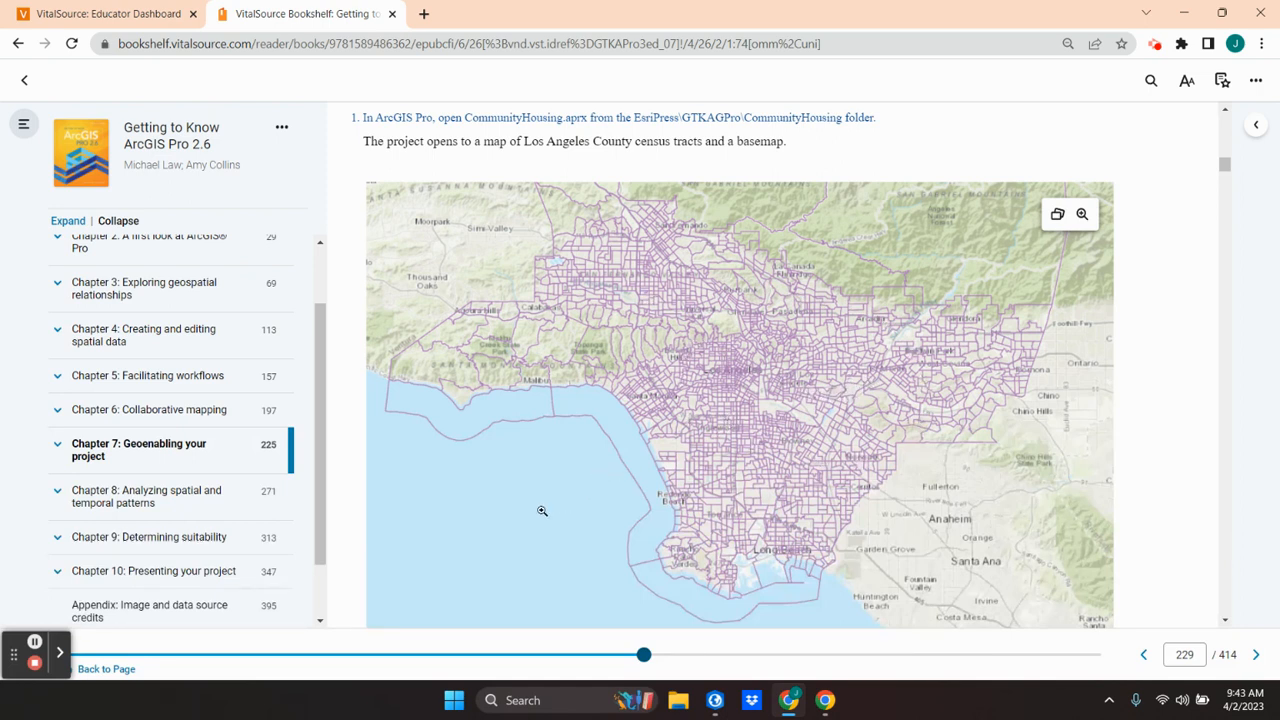
Step: Switch to ArcGIS Pro and open the project CommunityHousing.aprx from the GTKAGPro\CommunityHousing folder
left_click(35, 642)
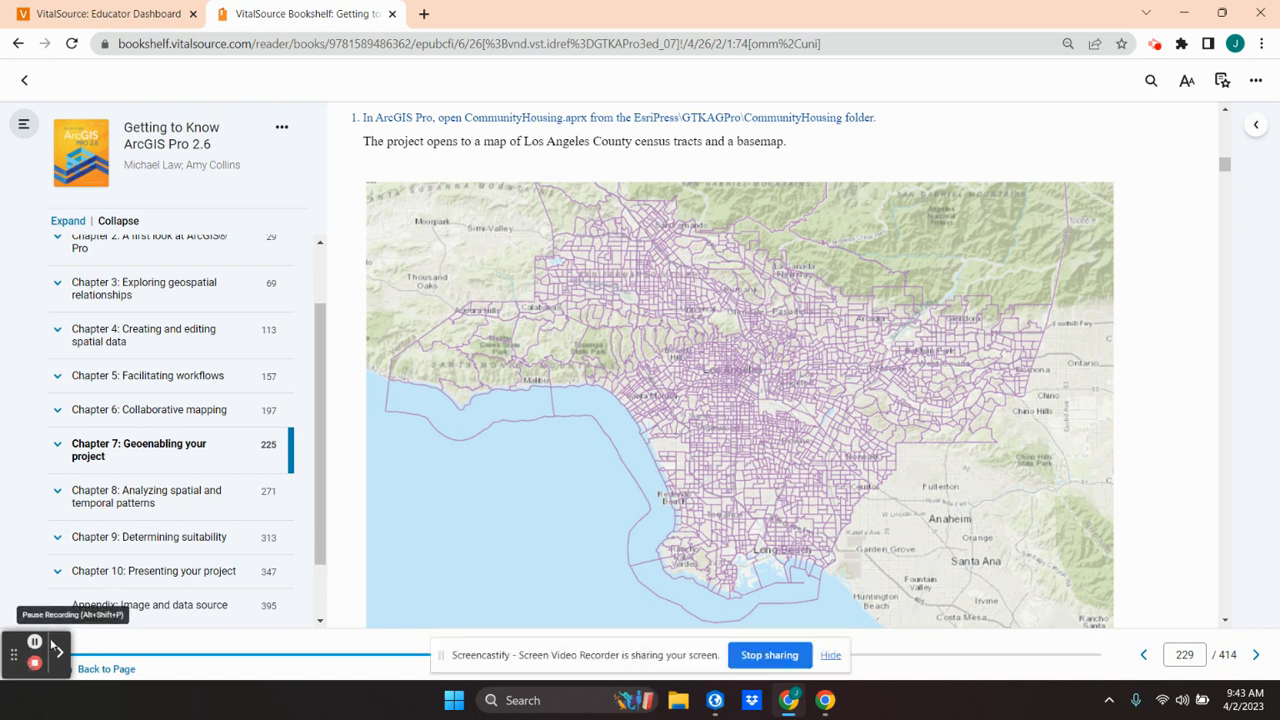
left_click(712, 700)
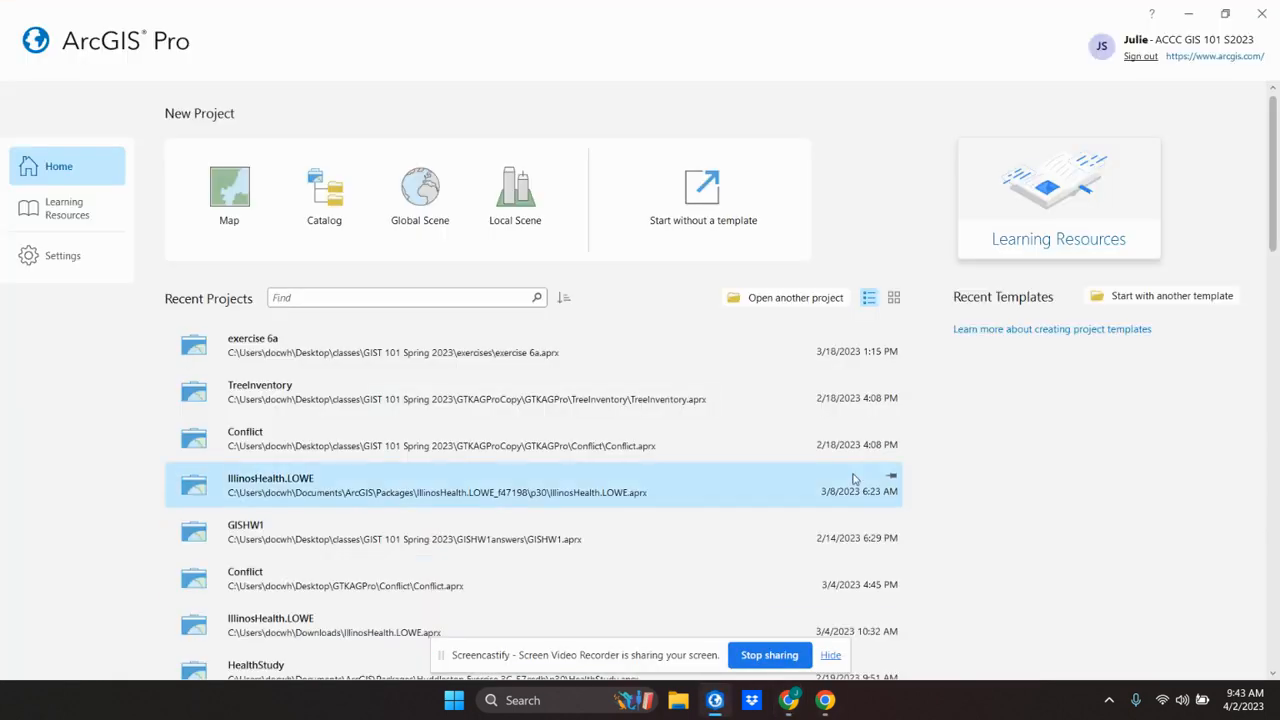
left_click(777, 300)
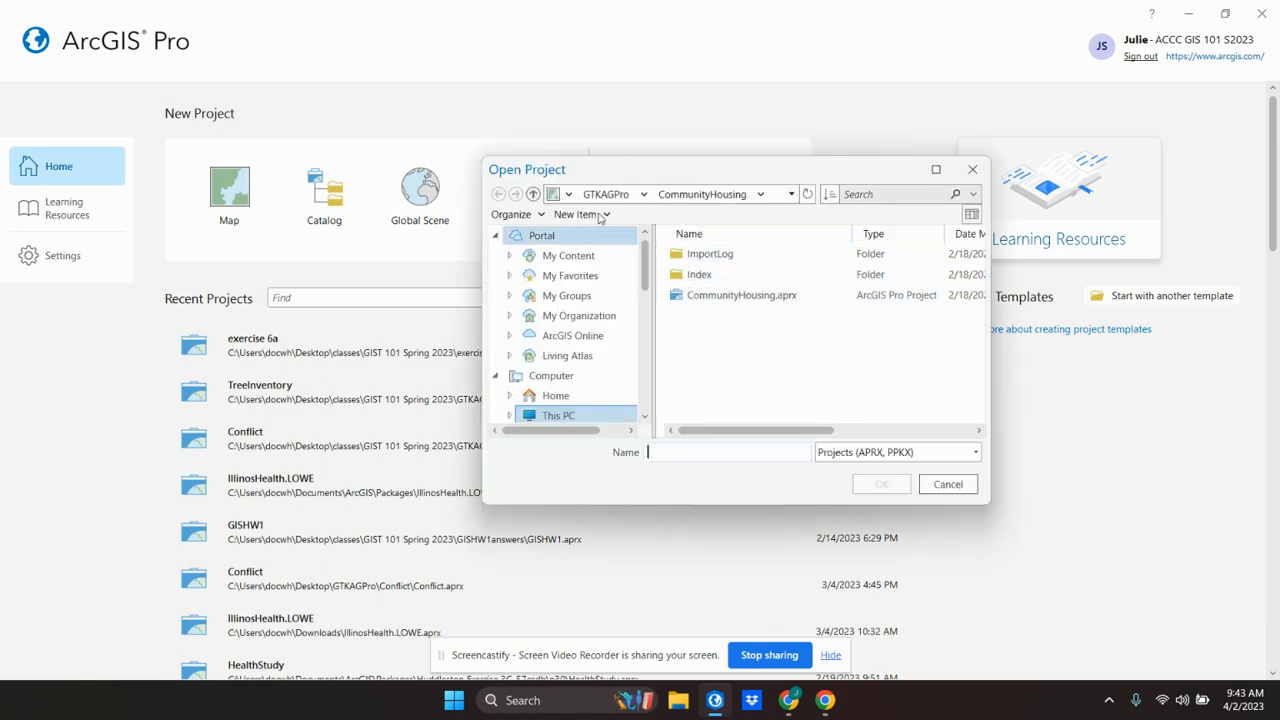
left_click(605, 195)
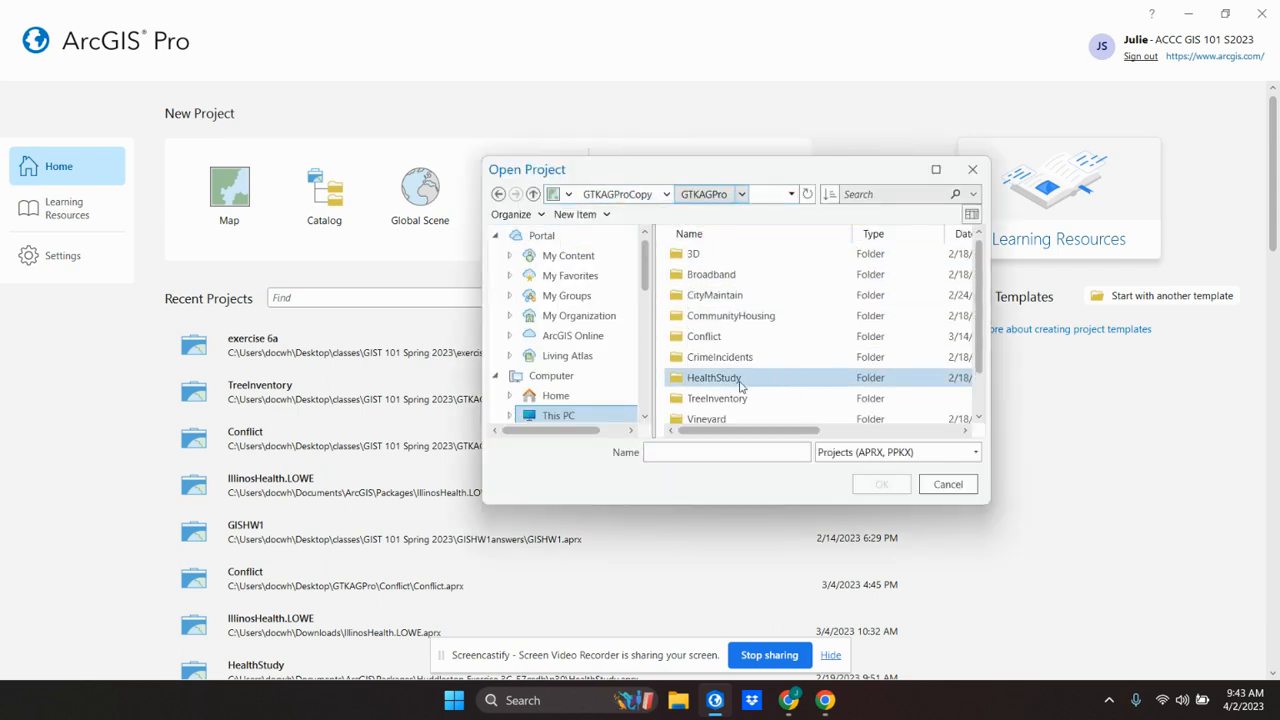
double_click(705, 320)
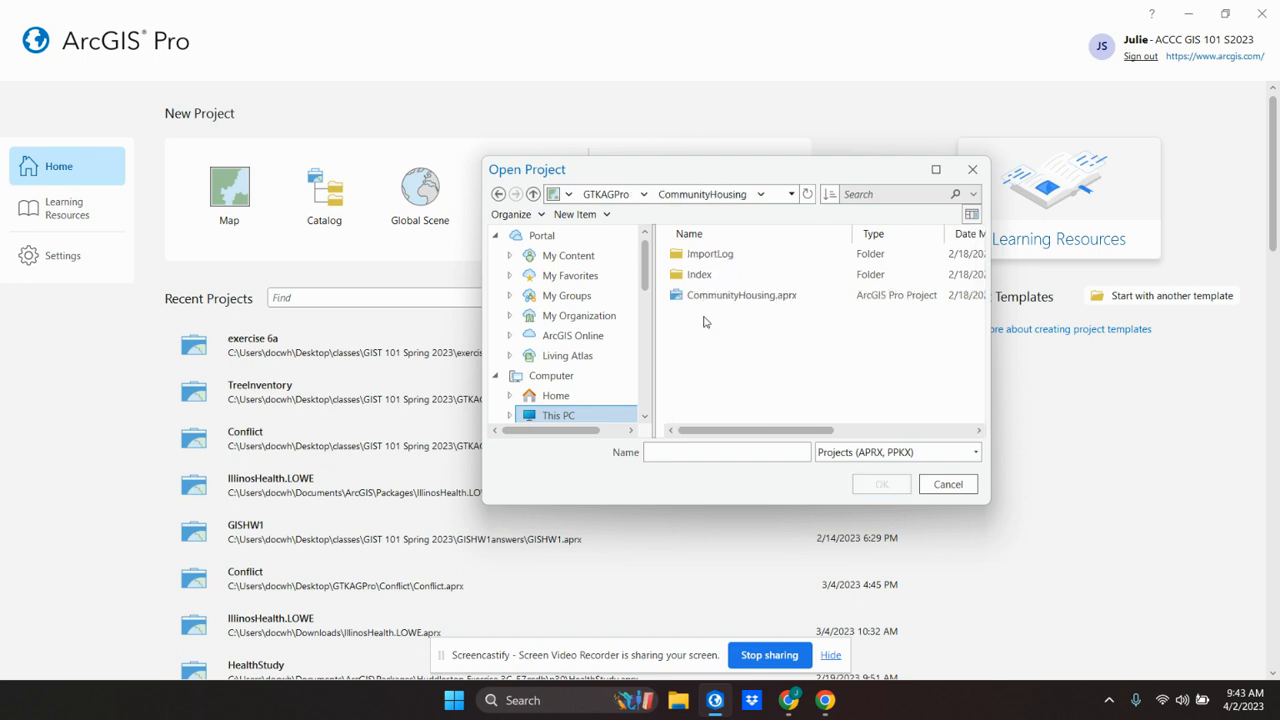
double_click(706, 296)
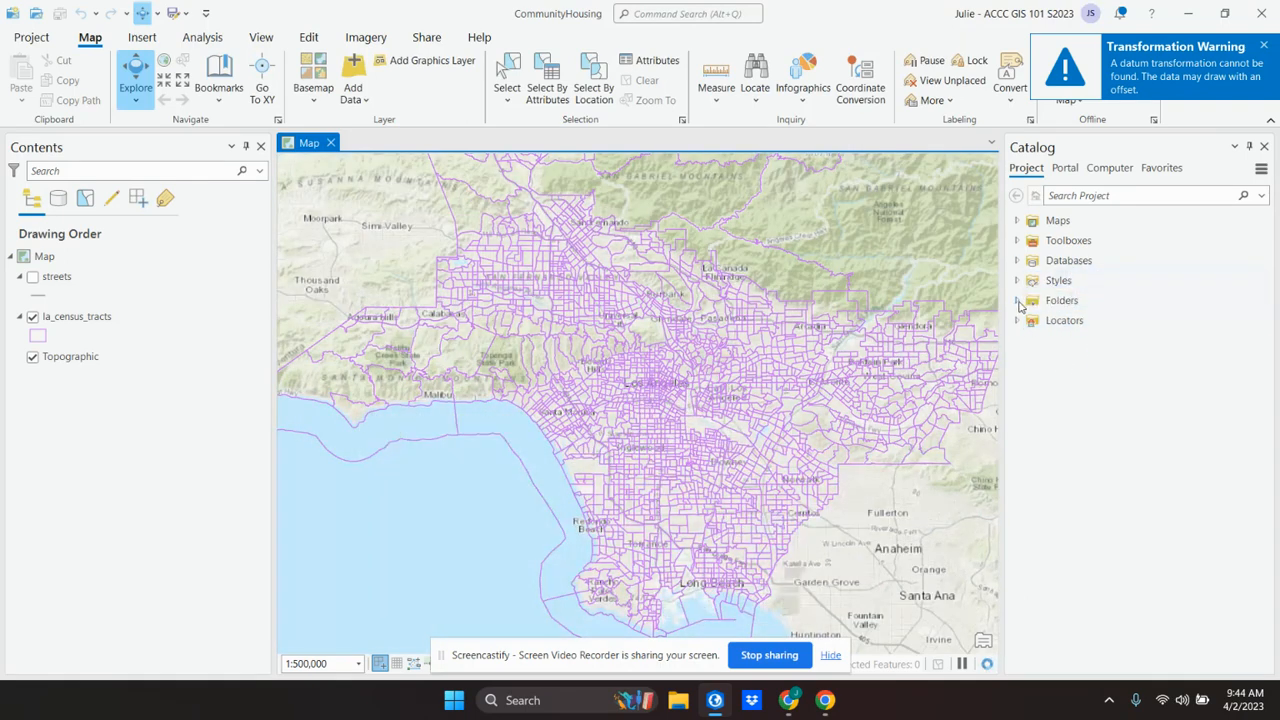
Step: Expand the project's CommunityHousing folder in the catalog, including CommunityHousing.gdb and ImportLog, to show the available data
left_click(1017, 301)
left_click(1030, 321)
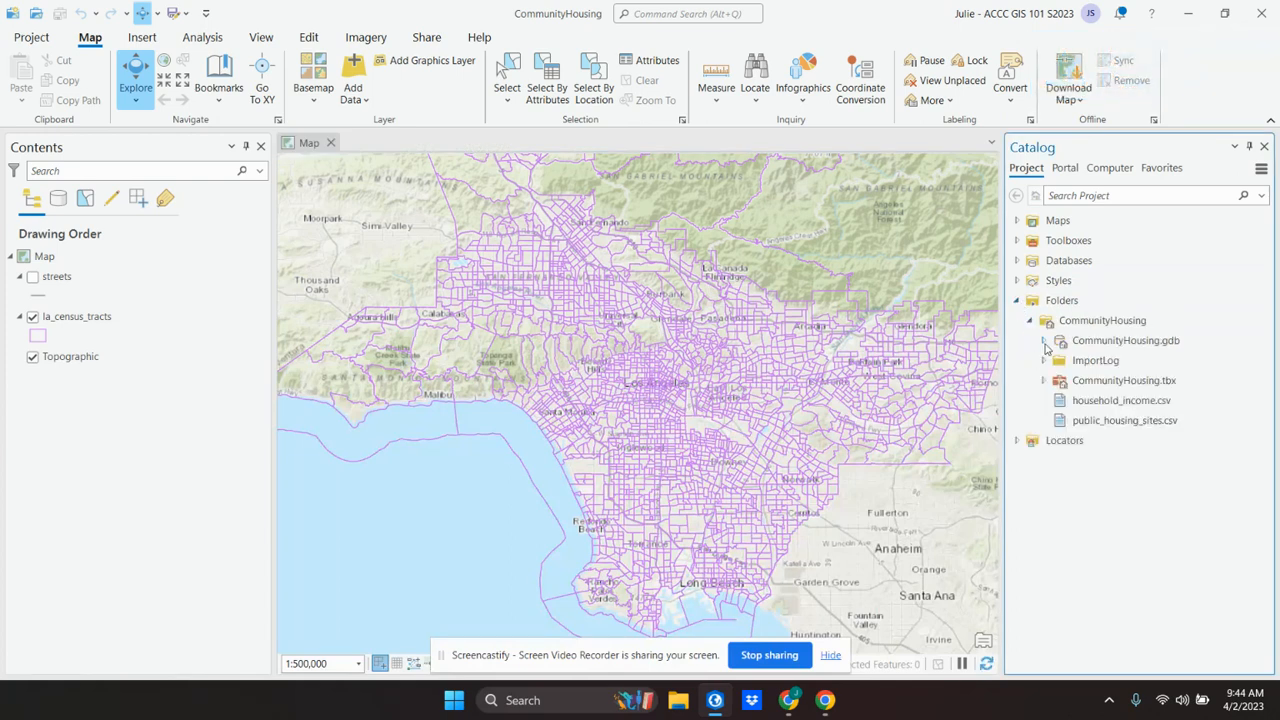
left_click(1045, 342)
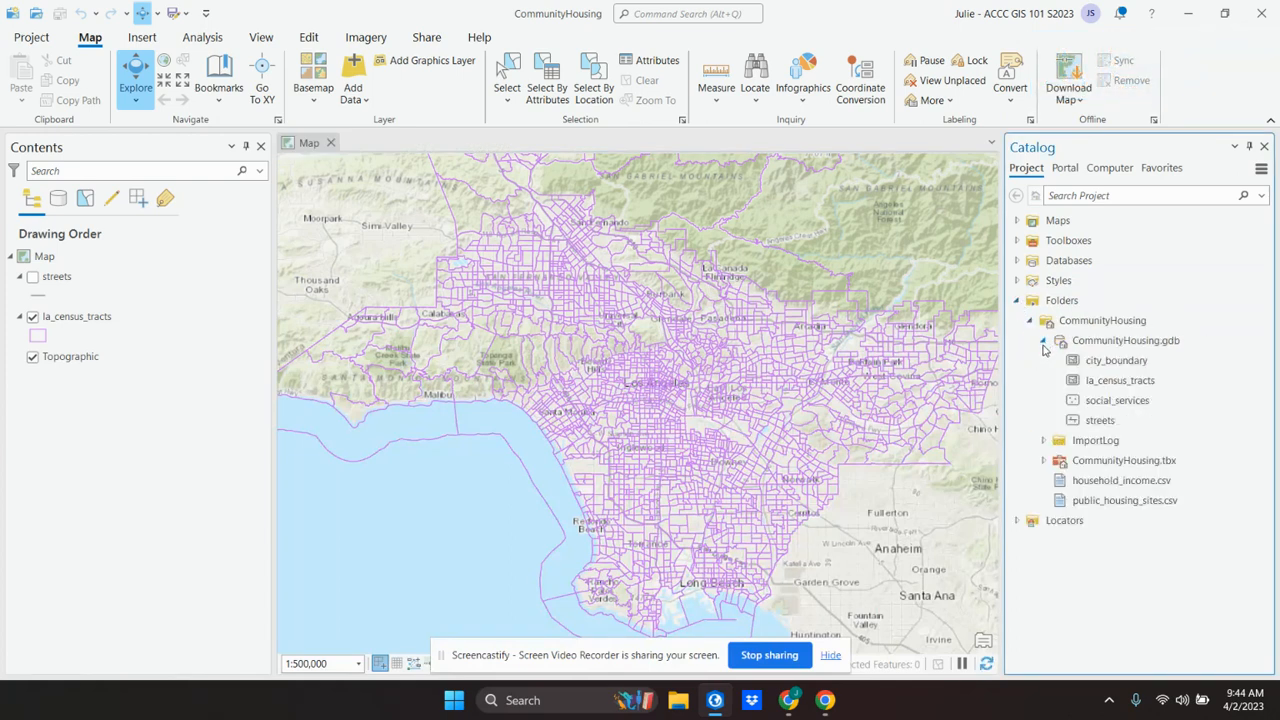
left_click(1043, 441)
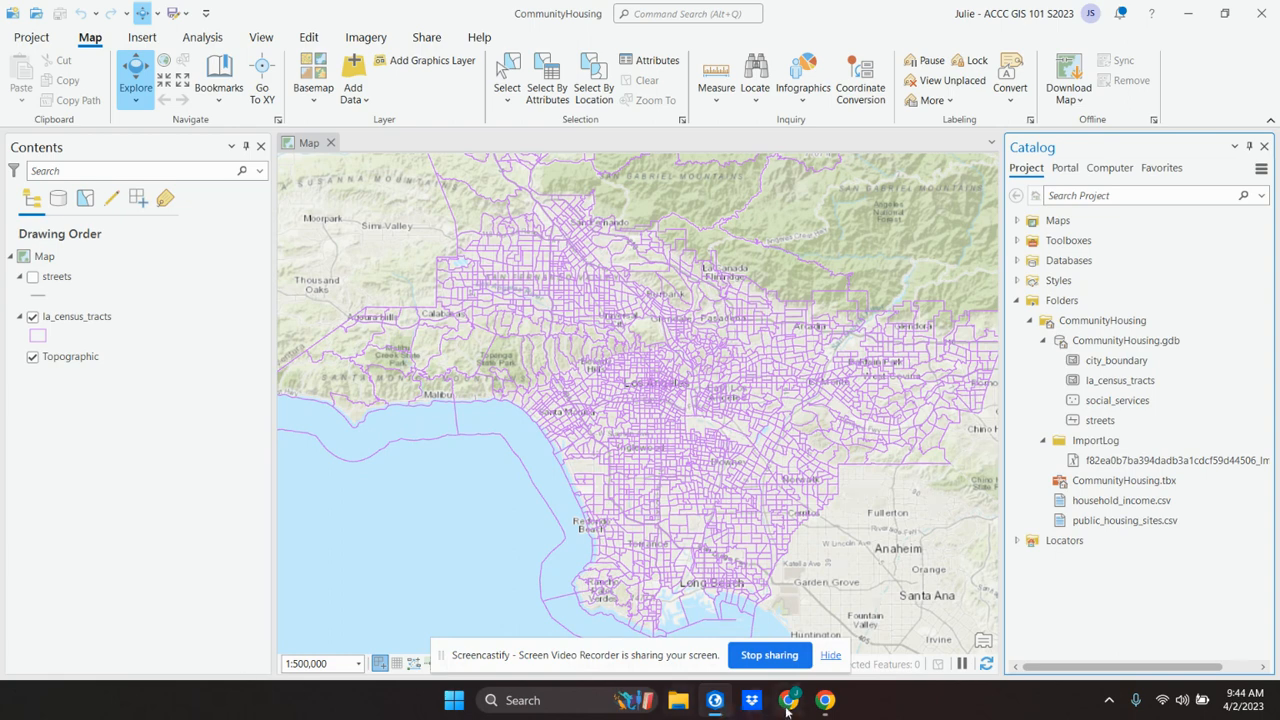
Step: Switch to the VitalSource textbook in Chrome and read the Exercise 7A instructions on adding and reviewing the household income table
mouse_move(788, 707)
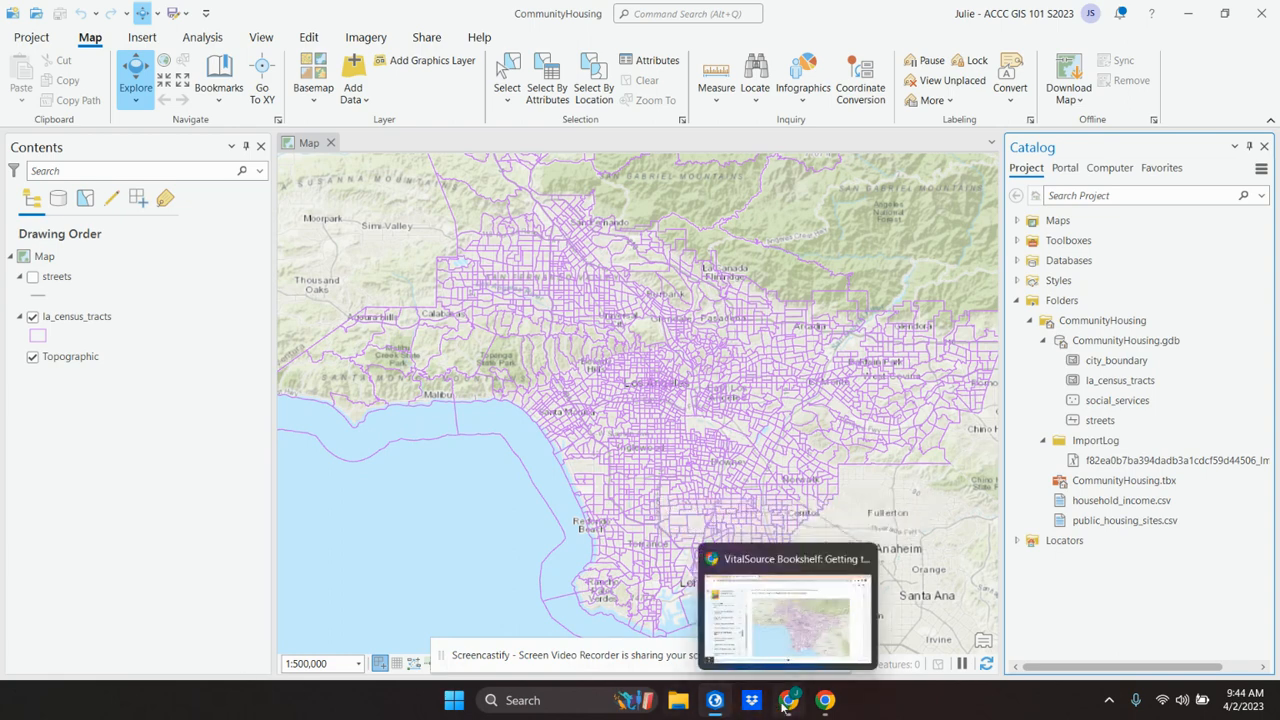
left_click(788, 702)
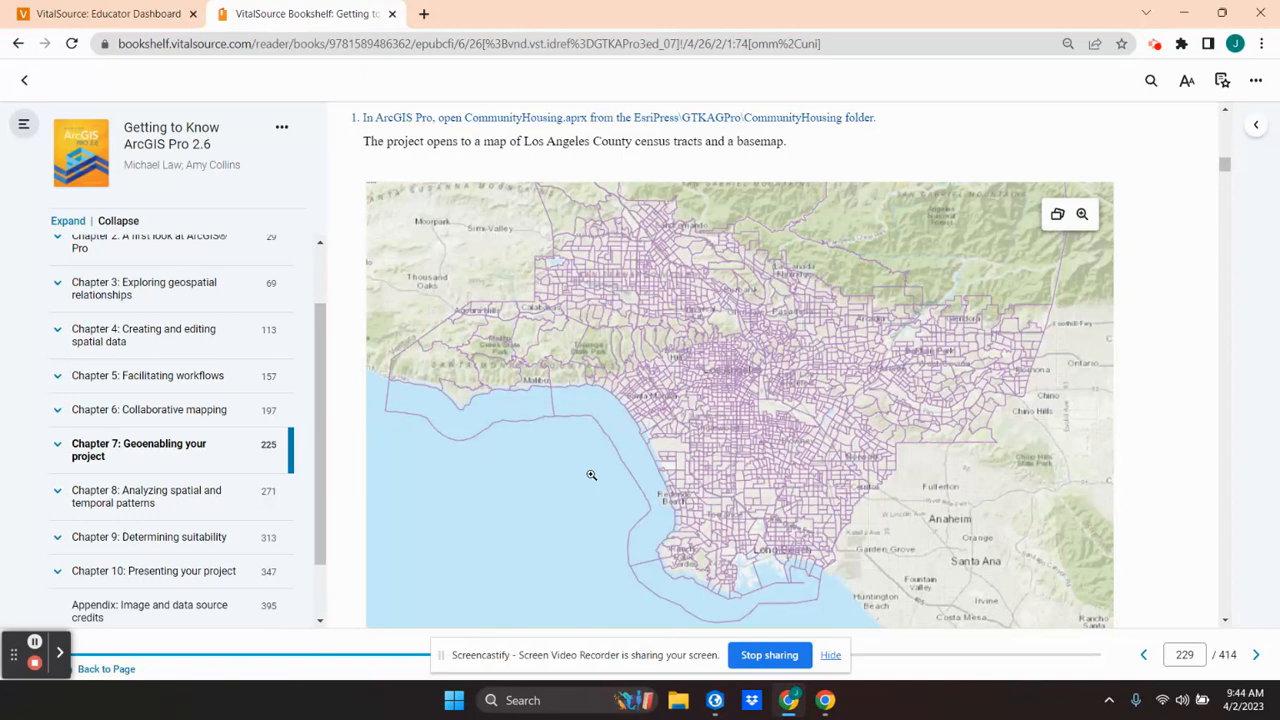
scroll(591, 477, "down", 3)
scroll(591, 474, "down", 1)
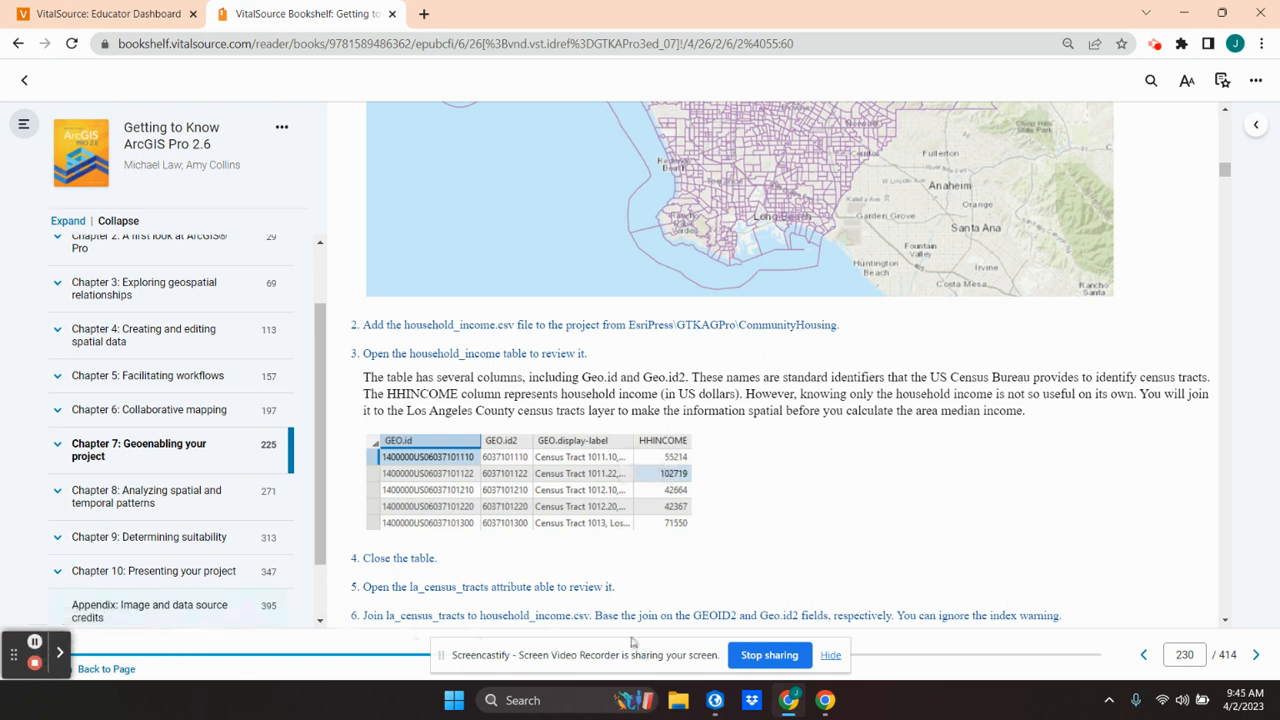
Step: Switch back to ArcGIS Pro and add household_income.csv from the CommunityHousing folder to the map
mouse_move(789, 703)
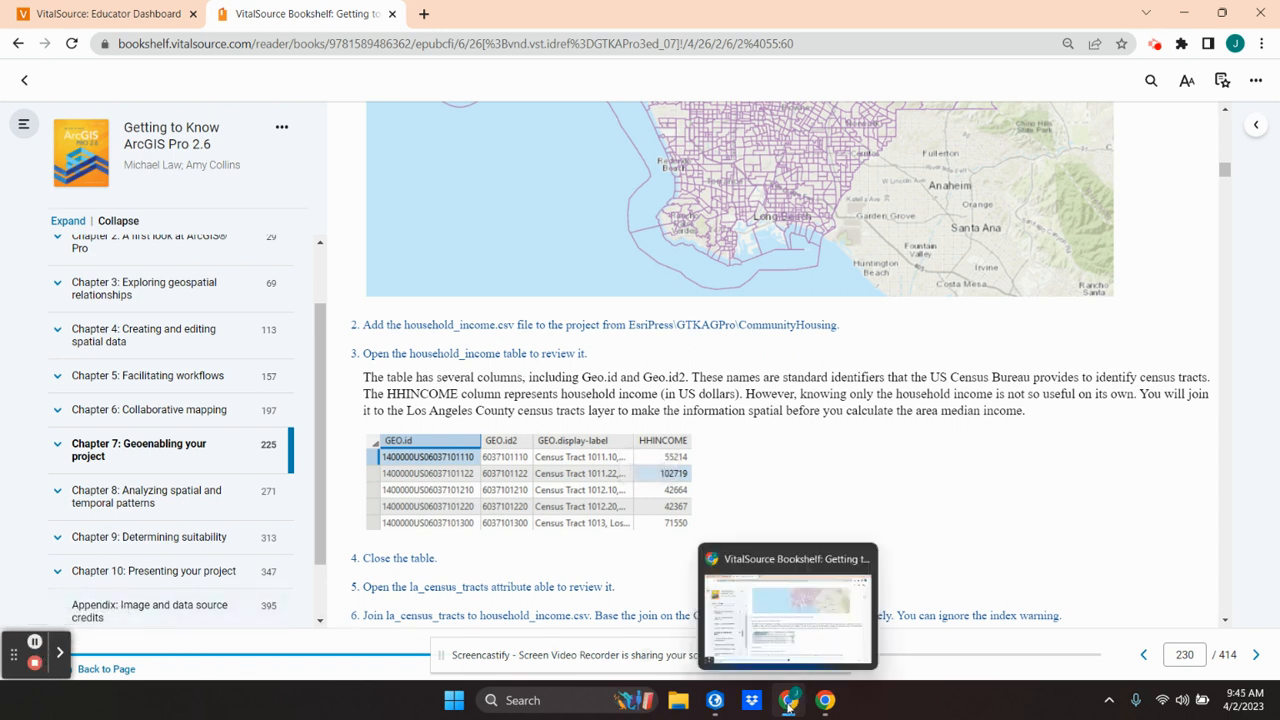
mouse_move(713, 704)
left_click(713, 703)
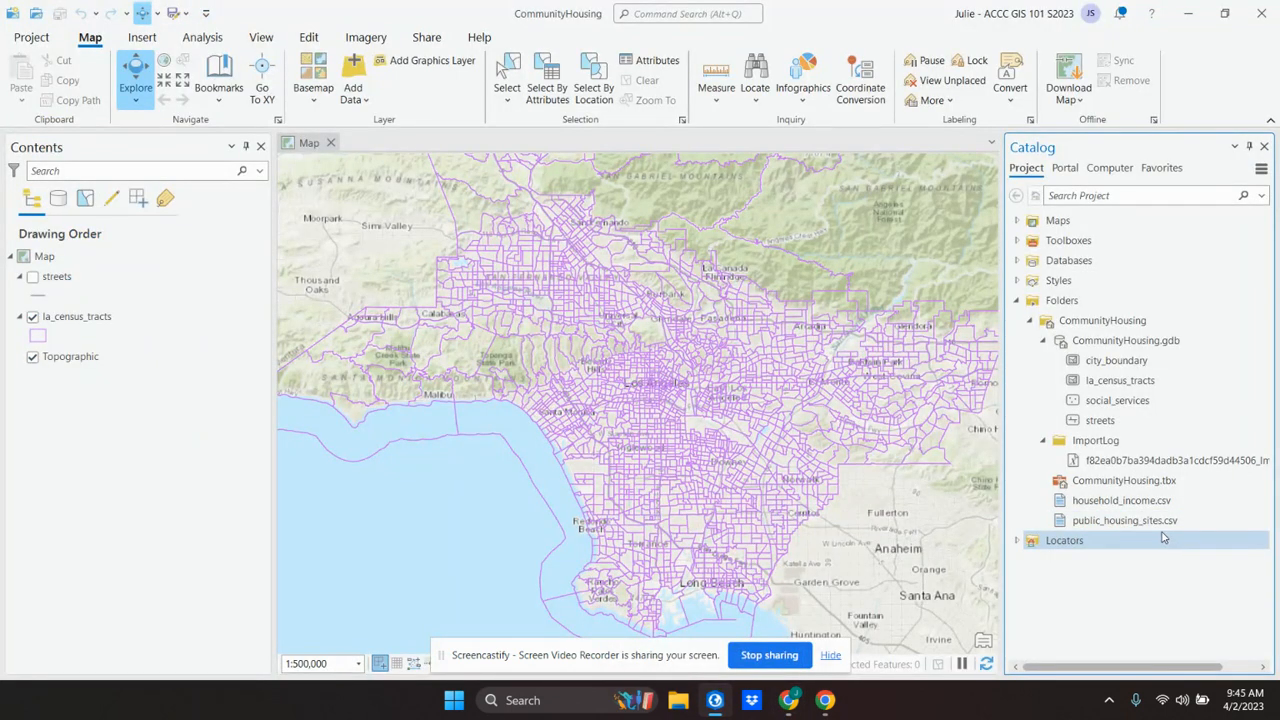
left_click_drag(1133, 505, 657, 380)
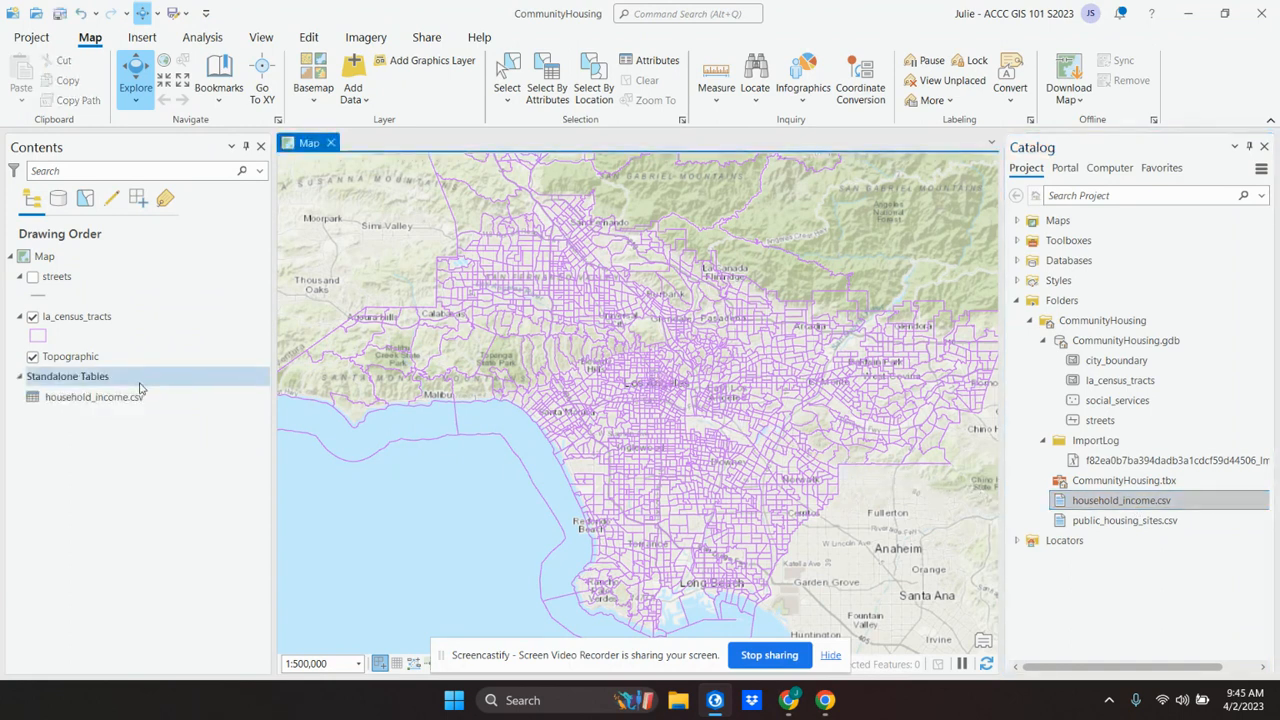
Step: Open the household_income.csv table and review its GEO.id, GEO.id2, GEO.display-label and HHINCOME records
right_click(88, 398)
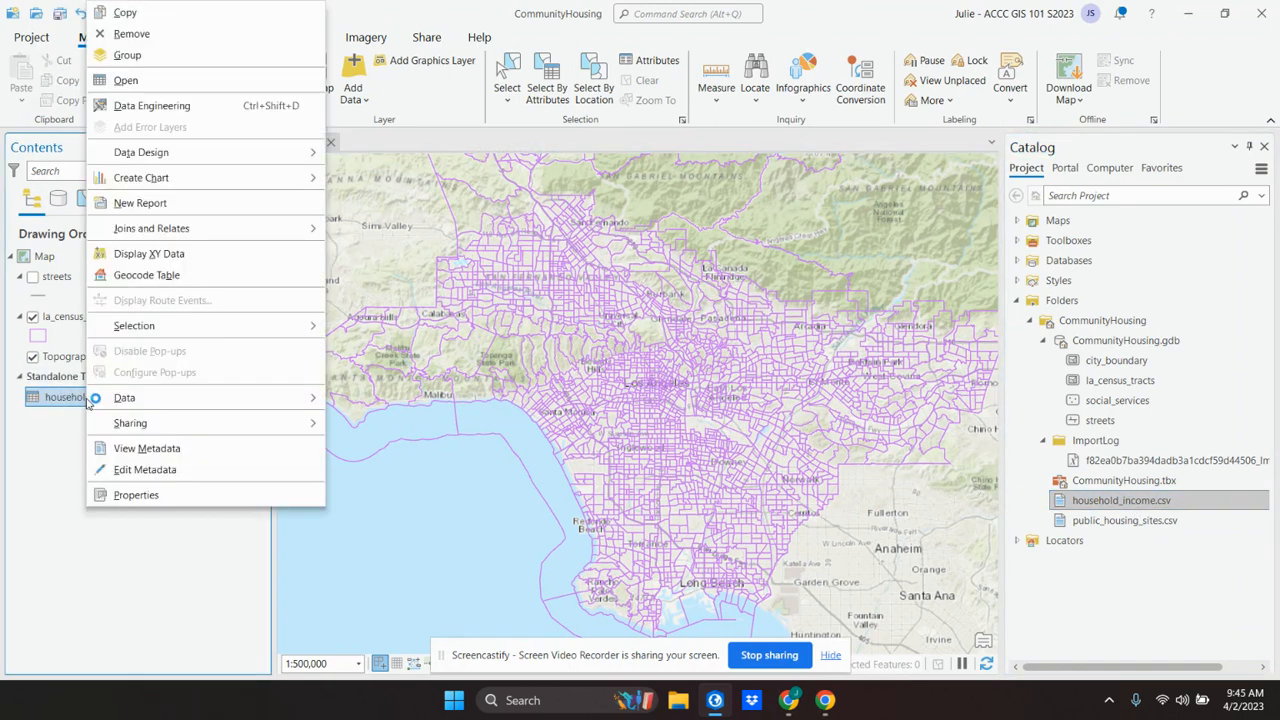
left_click(125, 81)
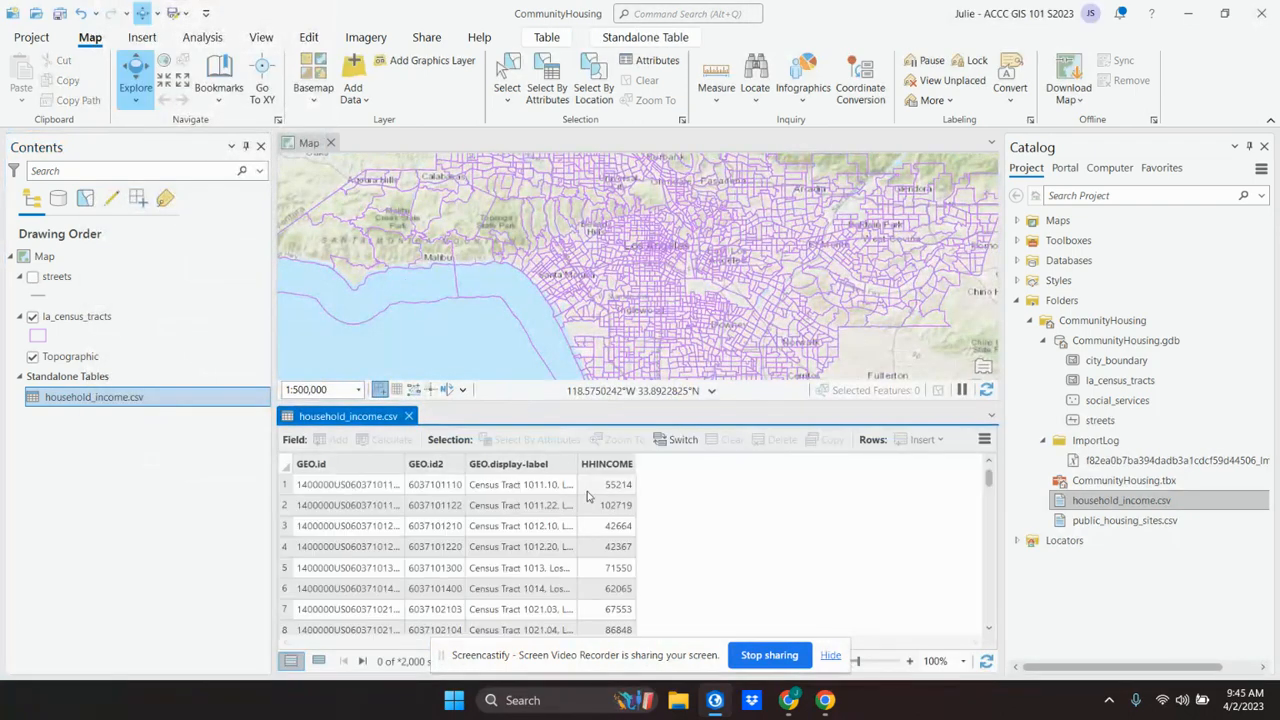
scroll(450, 528, "down", 3)
scroll(450, 528, "down", 5)
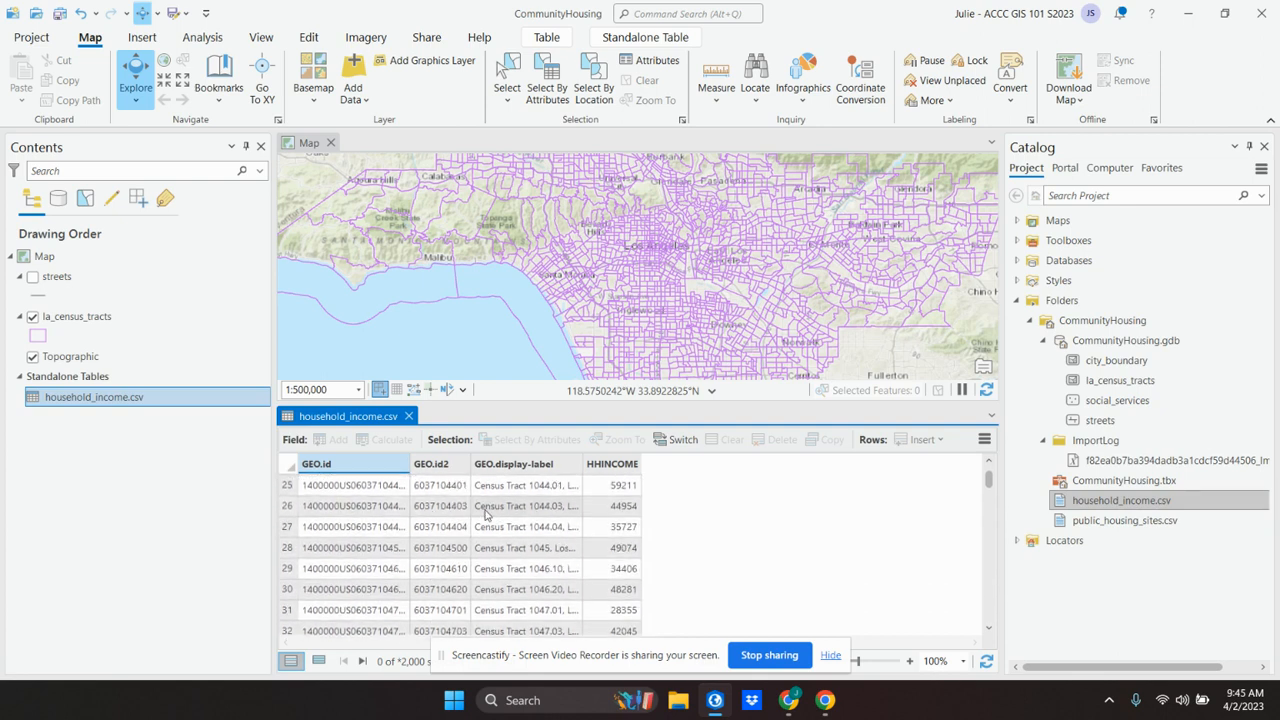
scroll(621, 478, "down", 1)
scroll(621, 478, "down", 20)
scroll(390, 543, "down", 2)
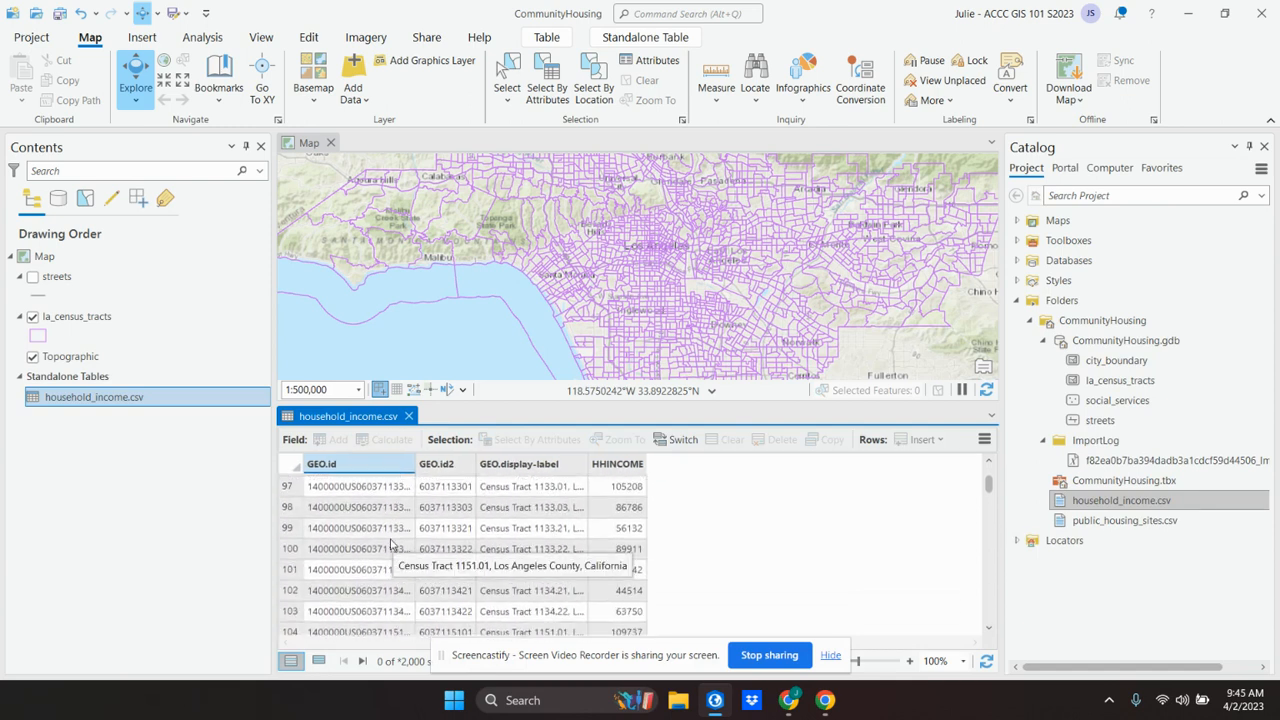
left_click(830, 655)
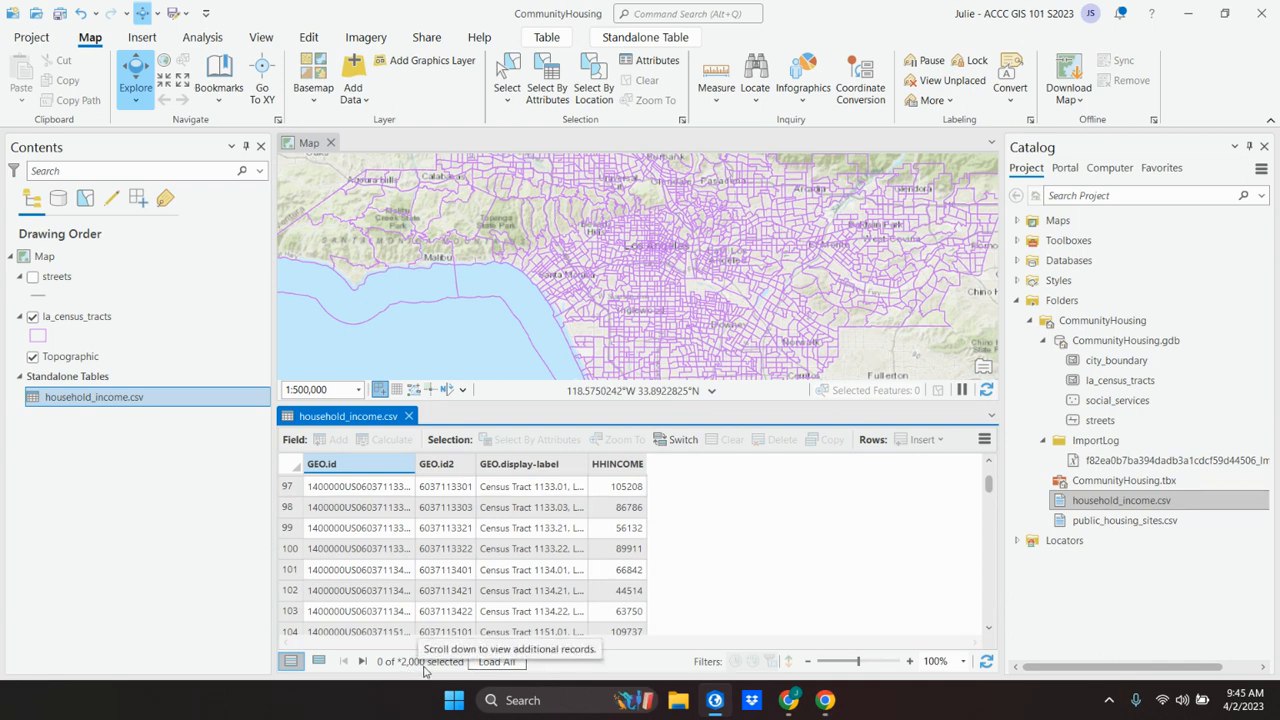
scroll(422, 556, "down", 5)
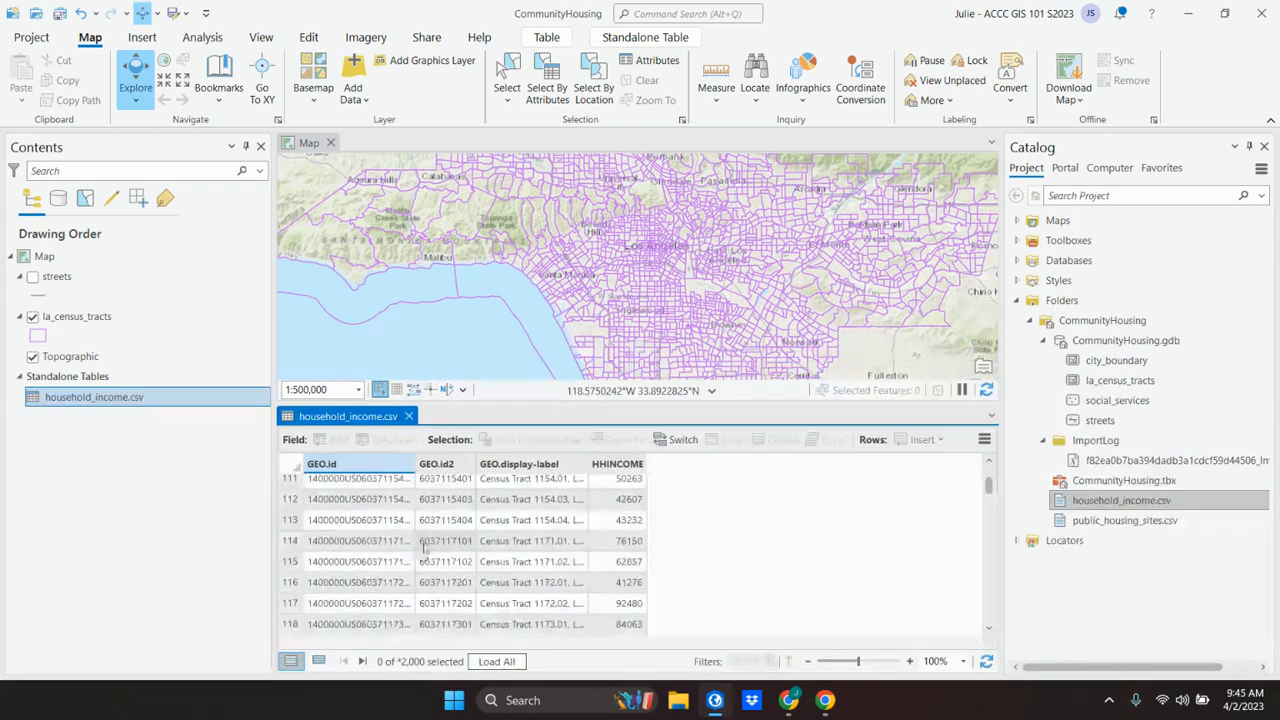
Step: Switch to the VitalSource textbook and read the instructions for joining la_census_tracts to household_income.csv
left_click(716, 701)
scroll(735, 460, "down", 3)
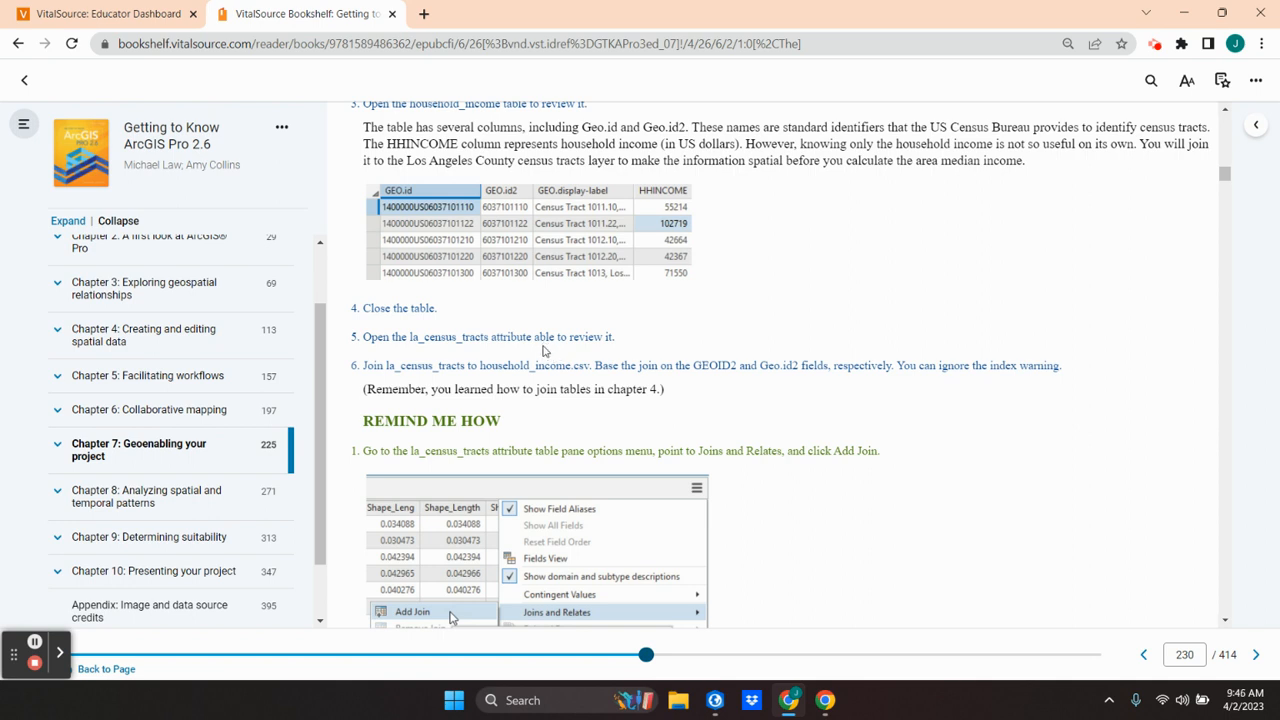
scroll(544, 351, "up", 2)
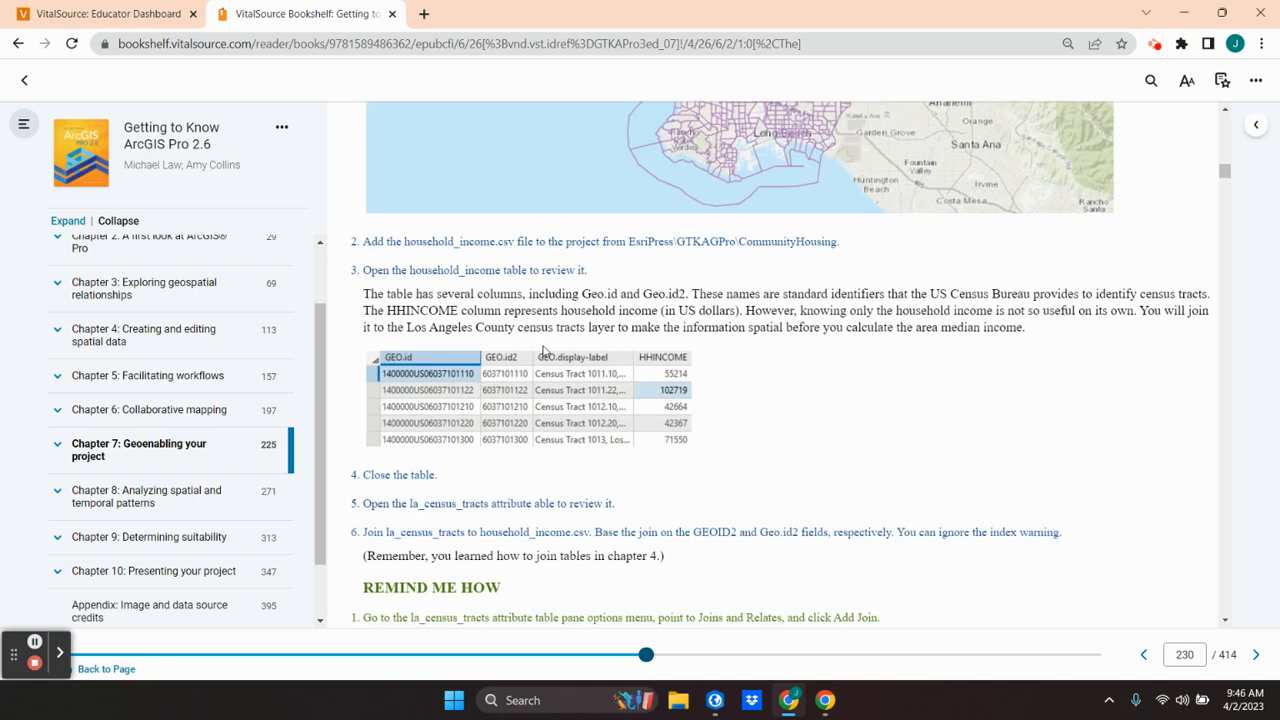
Step: Finish reading the table-review instructions, switch back to ArcGIS Pro and close the household_income.csv table
scroll(544, 351, "down", 1)
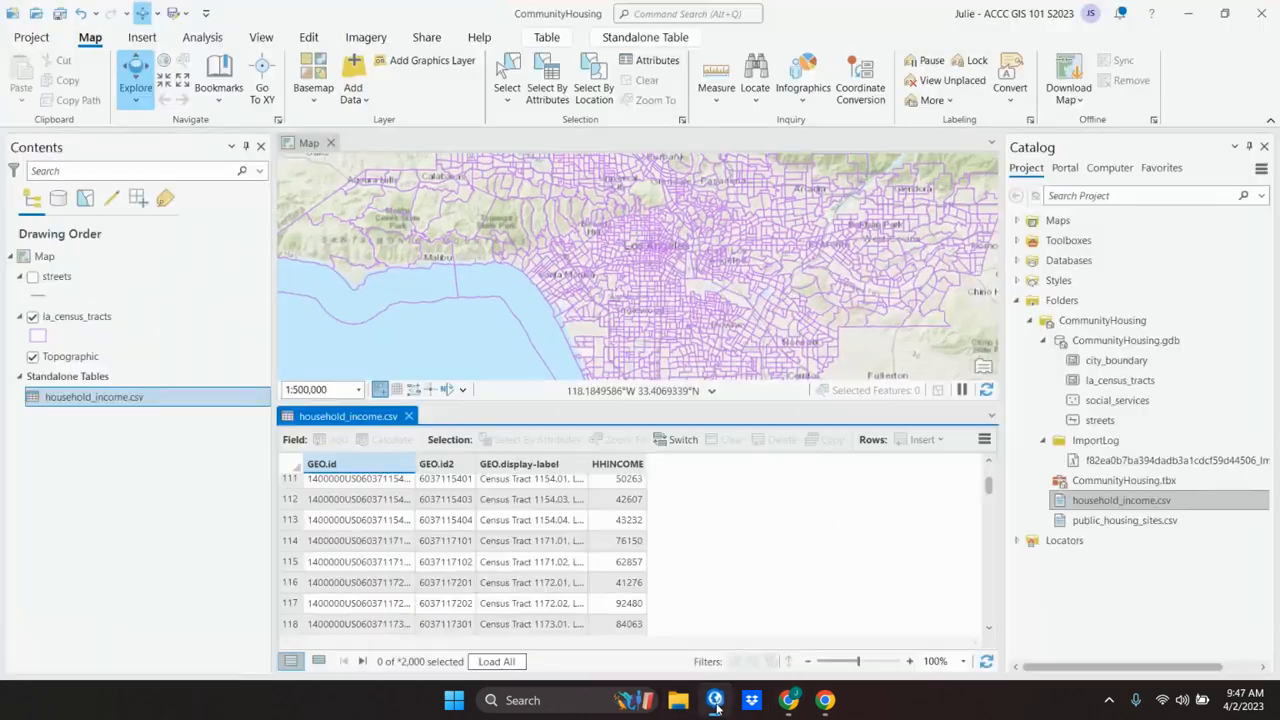
left_click(714, 700)
left_click(408, 416)
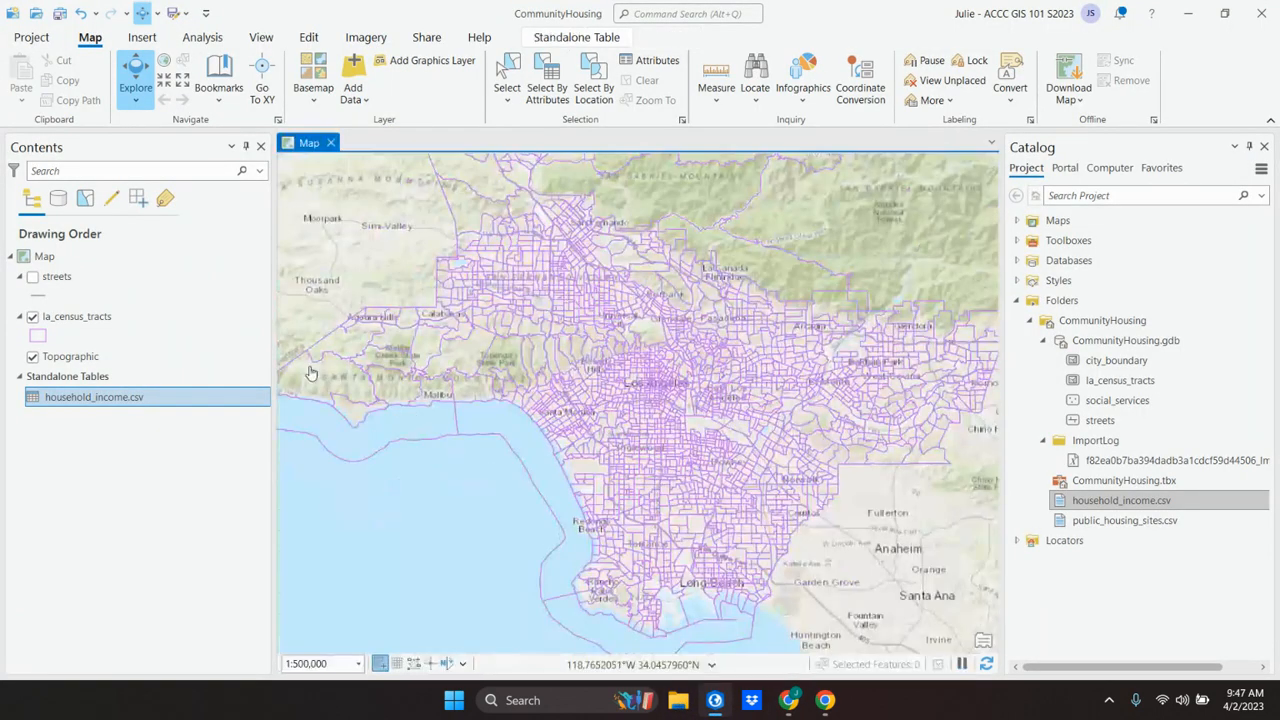
Step: Open the la_census_tracts attribute table, review its fields including GEOID2, and close it
right_click(59, 321)
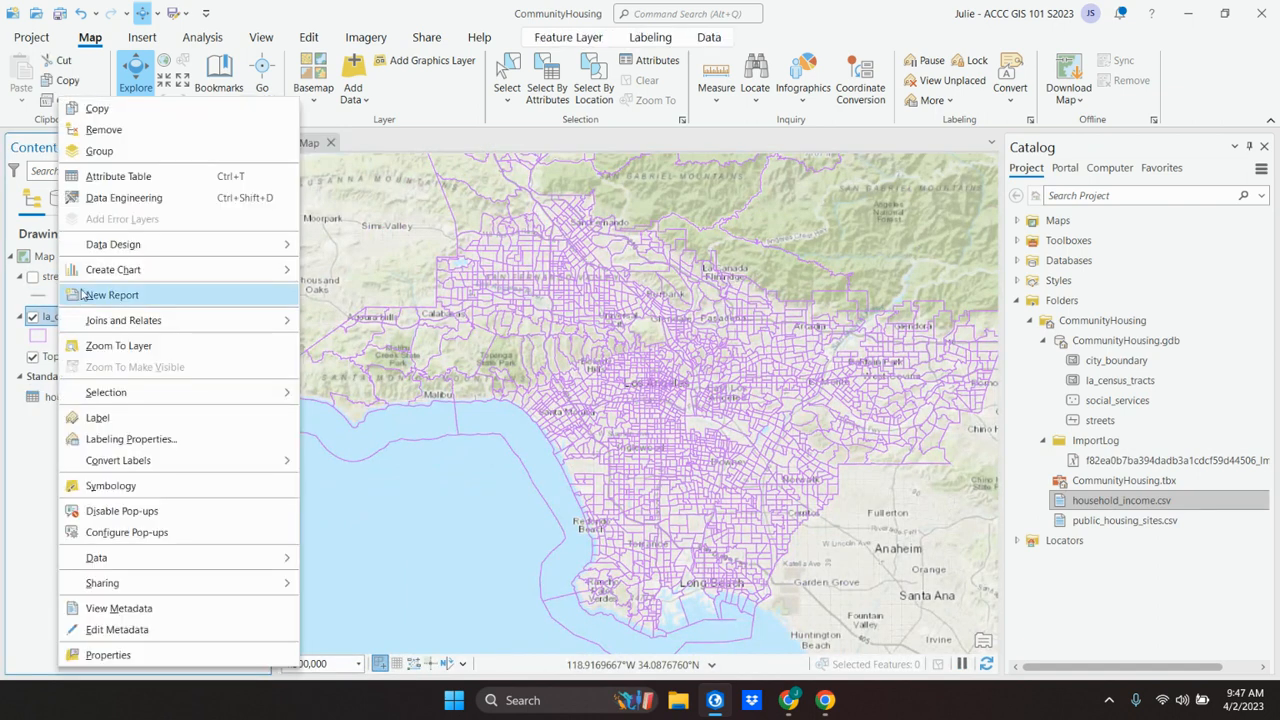
left_click(108, 176)
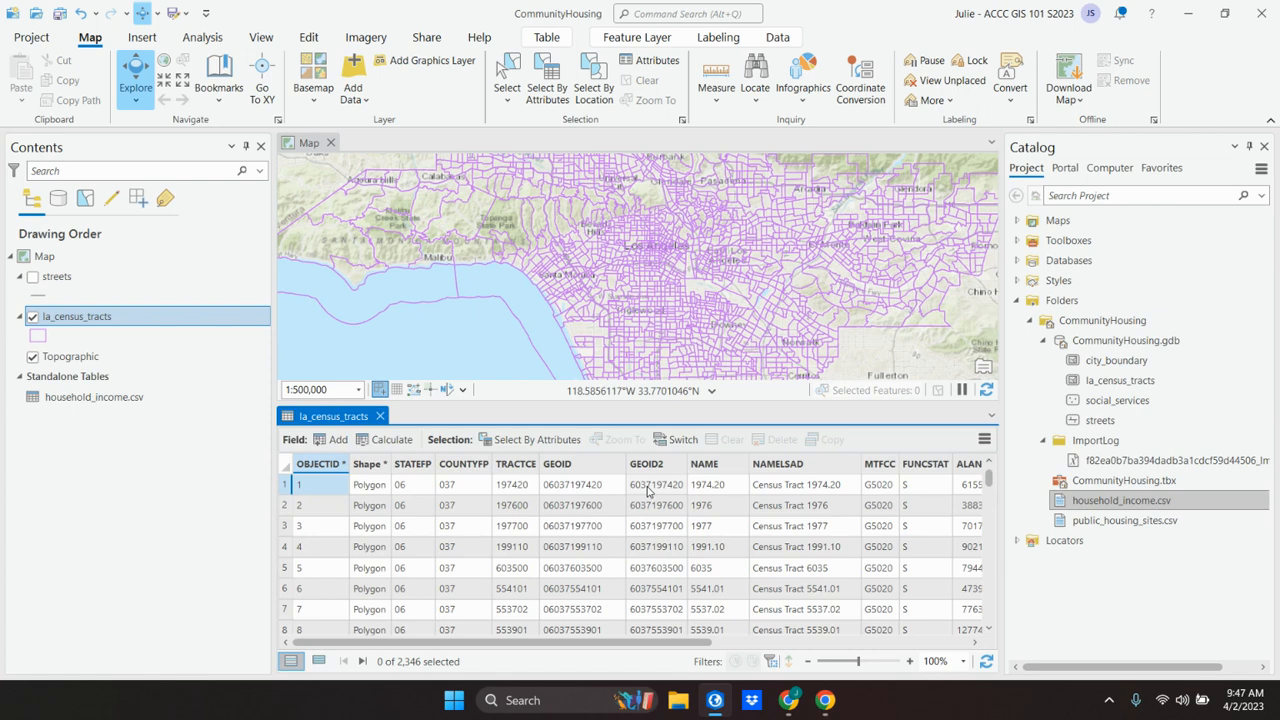
left_click(380, 417)
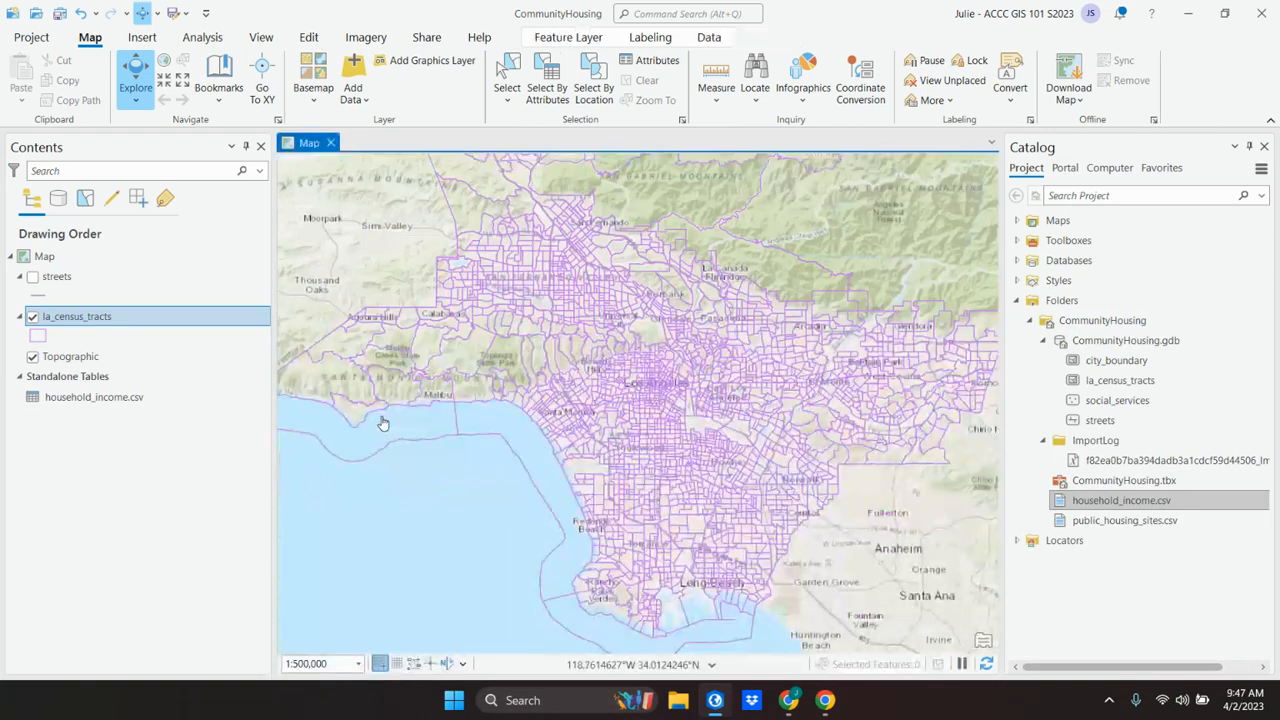
Step: Switch to the VitalSource textbook in Chrome and read the Add Join instructions and the tool settings it illustrates
left_click(713, 702)
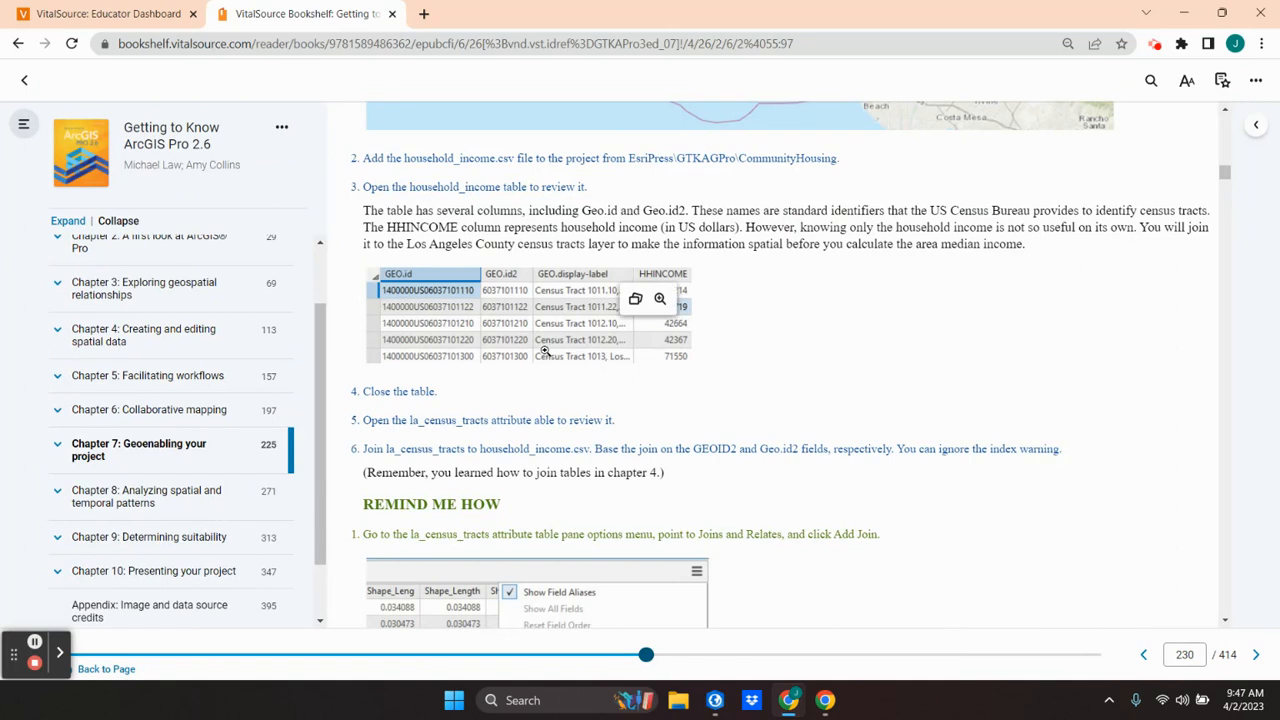
scroll(544, 380, "down", 1)
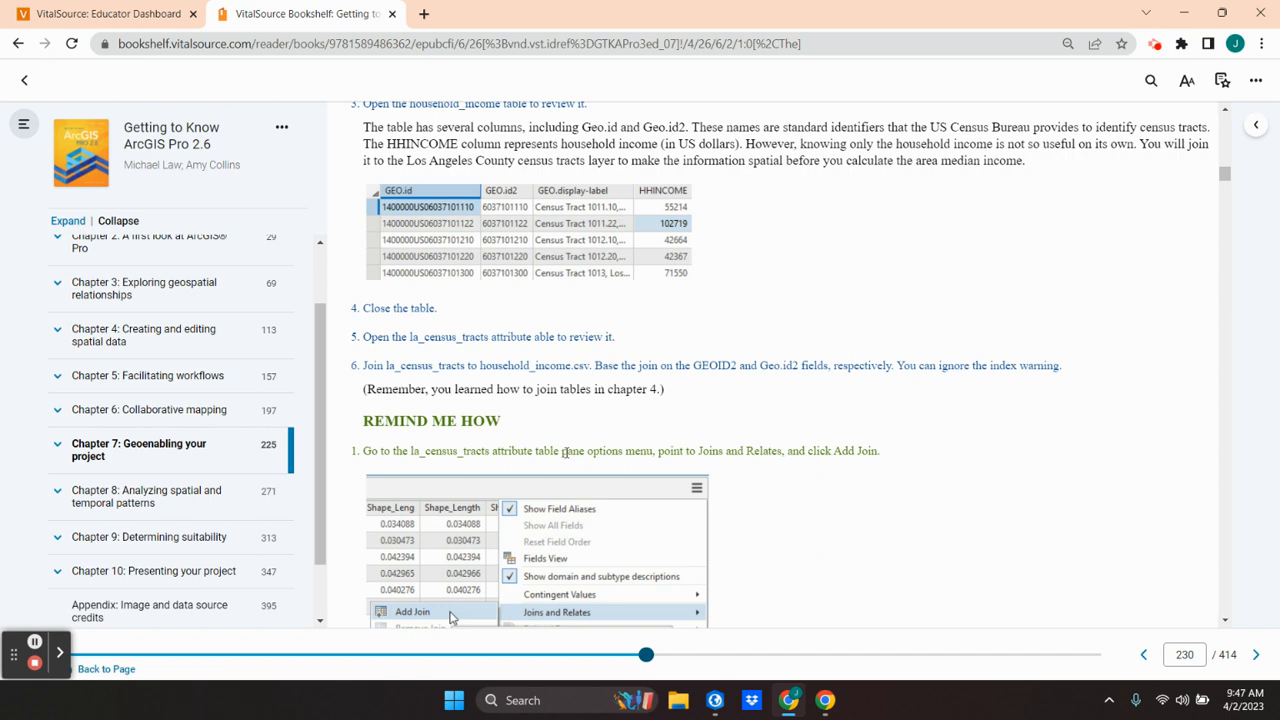
mouse_move(508, 200)
scroll(660, 440, "down", 2)
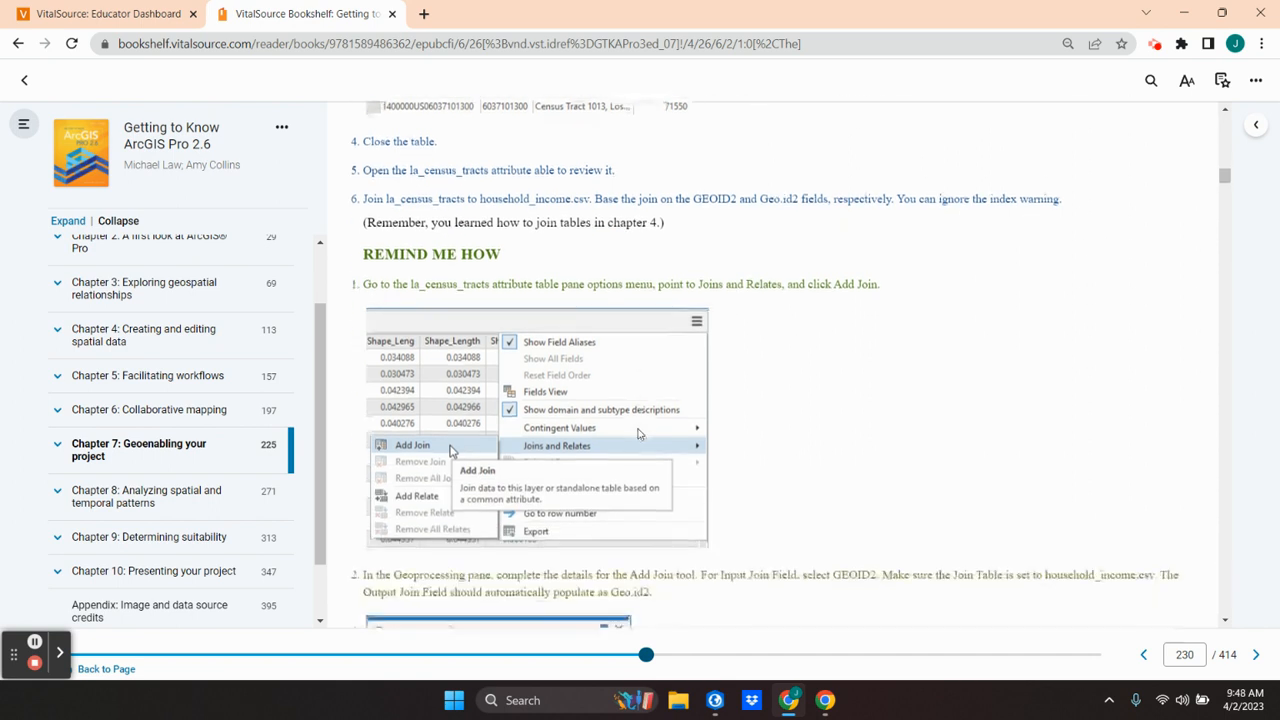
scroll(635, 420, "down", 1)
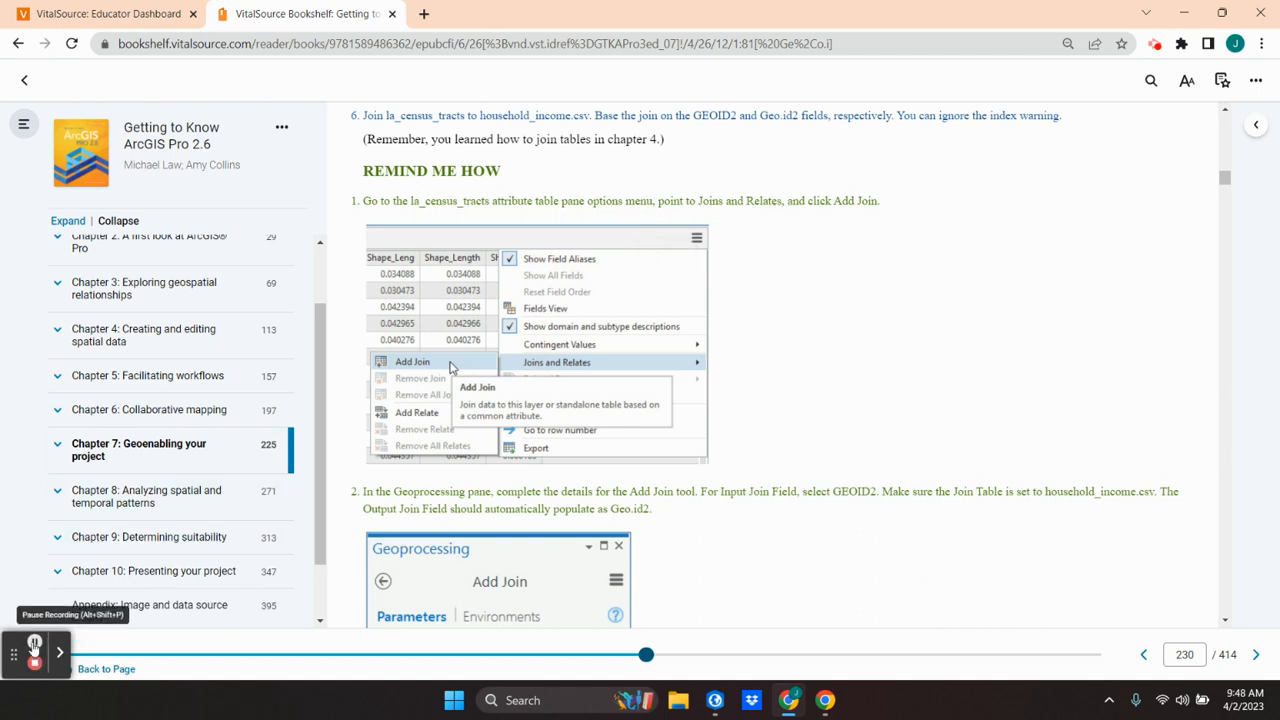
mouse_move(636, 590)
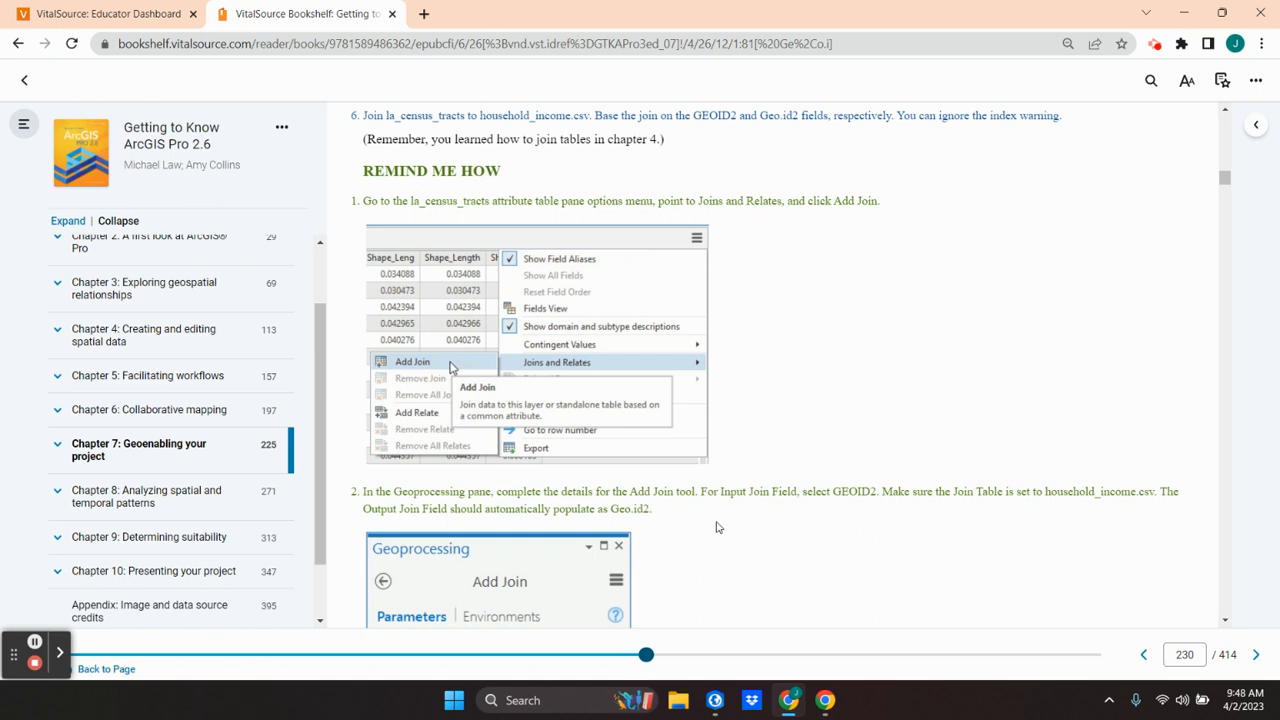
scroll(716, 527, "down", 1)
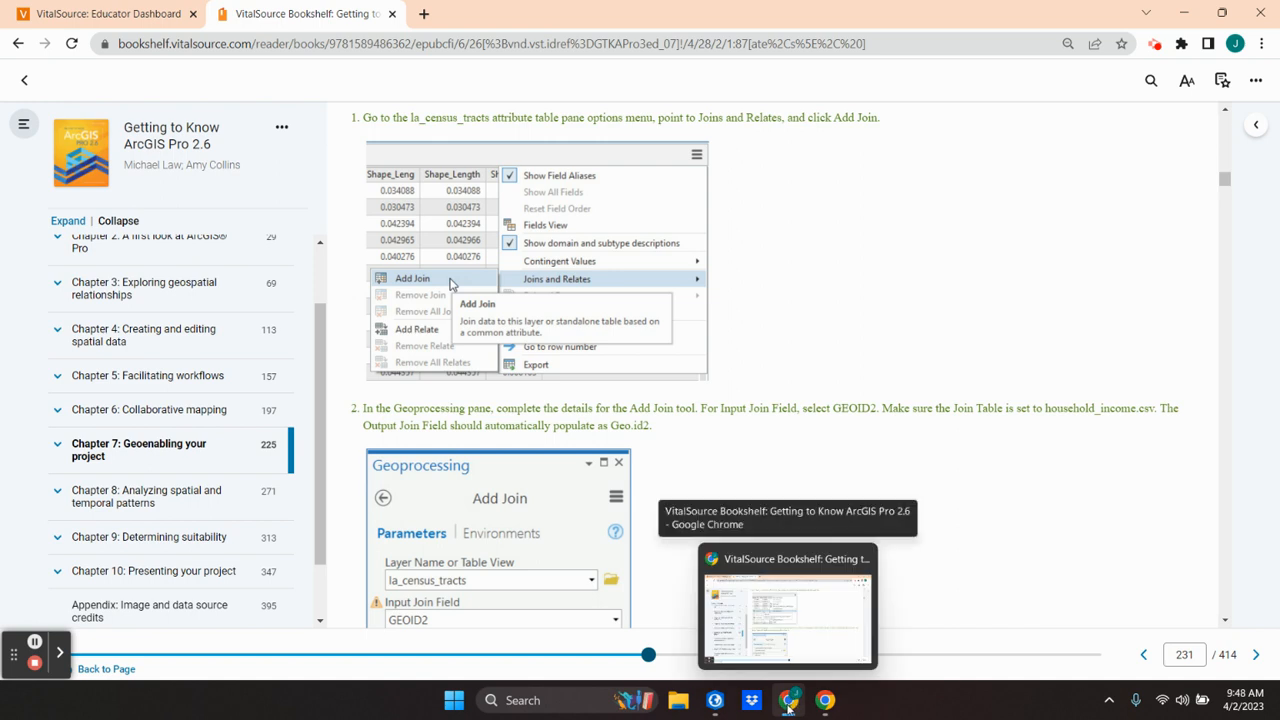
mouse_move(718, 703)
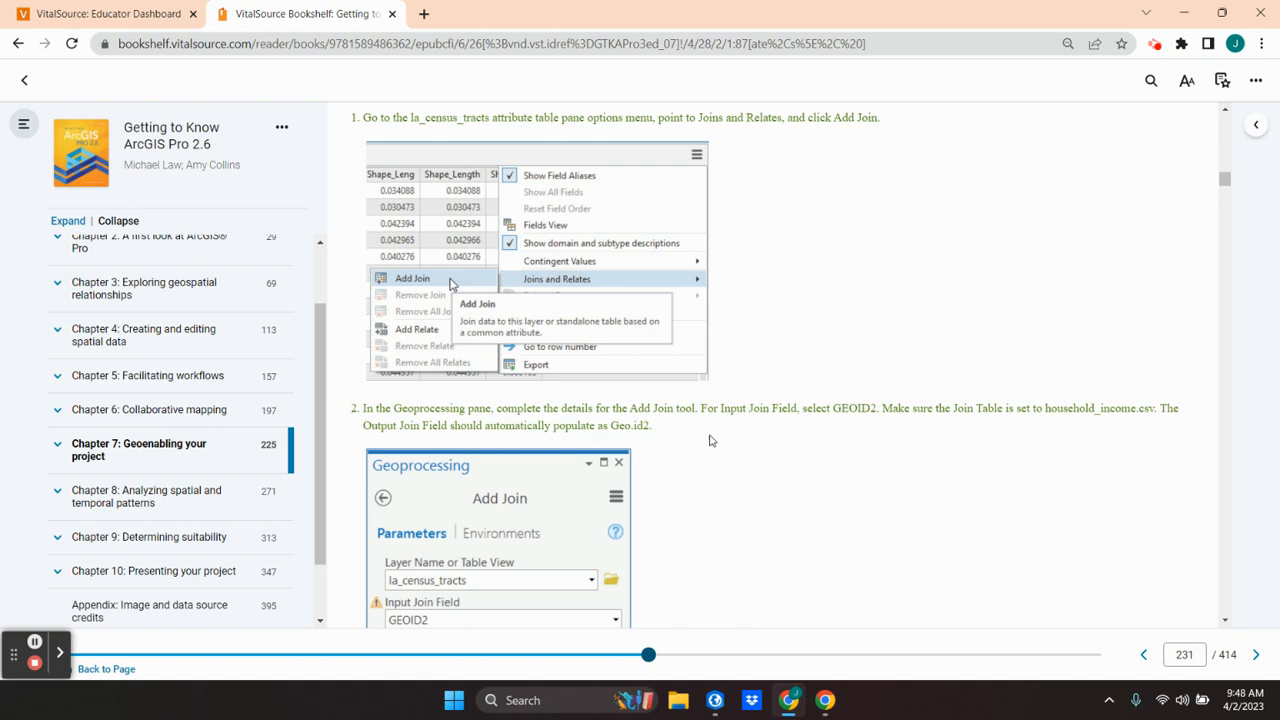
scroll(686, 490, "down", 1)
scroll(688, 482, "down", 3)
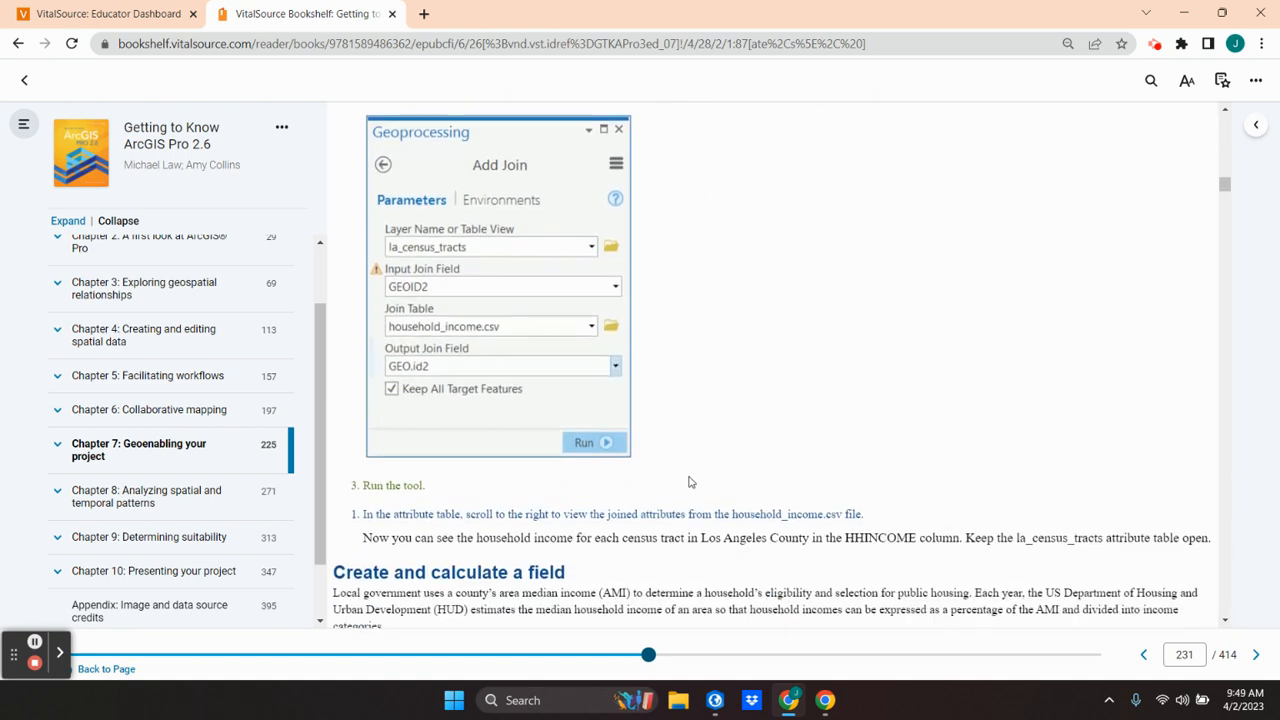
scroll(688, 482, "up", 1)
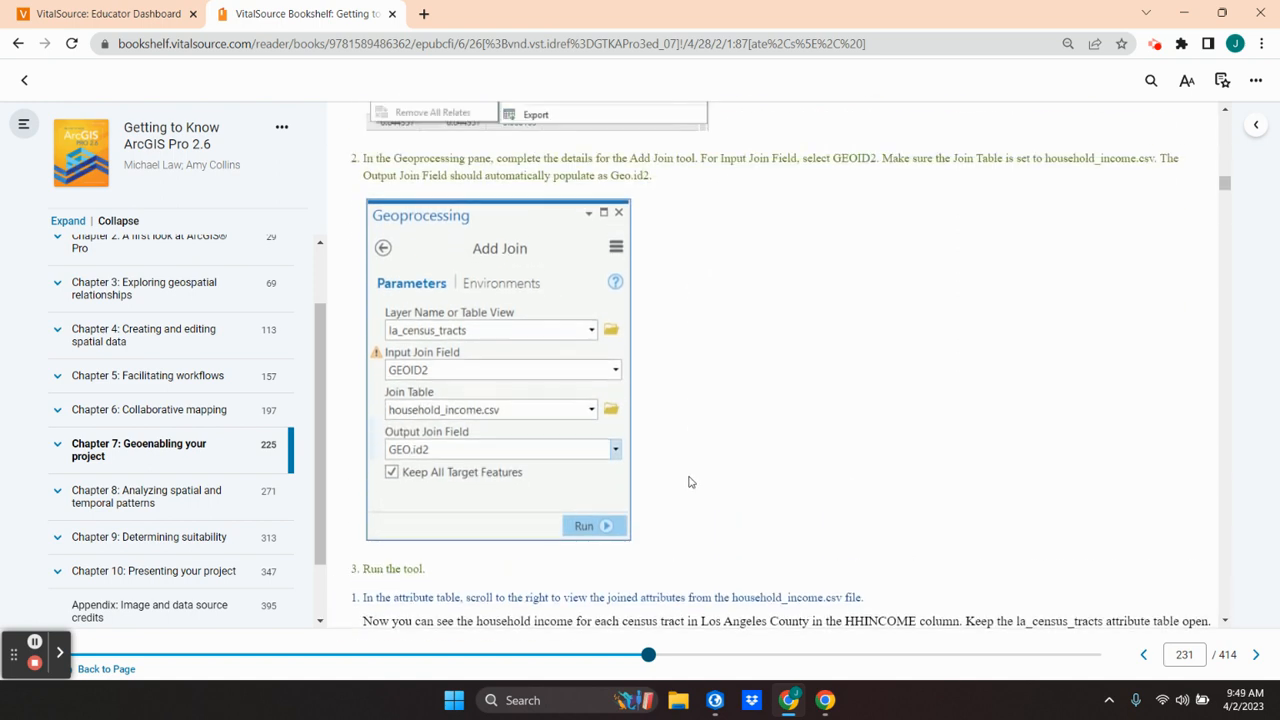
Step: Switch to ArcGIS Pro and start an Add Join on la_census_tracts with household_income.csv, using GEOID2 as the input join field
left_click(715, 702)
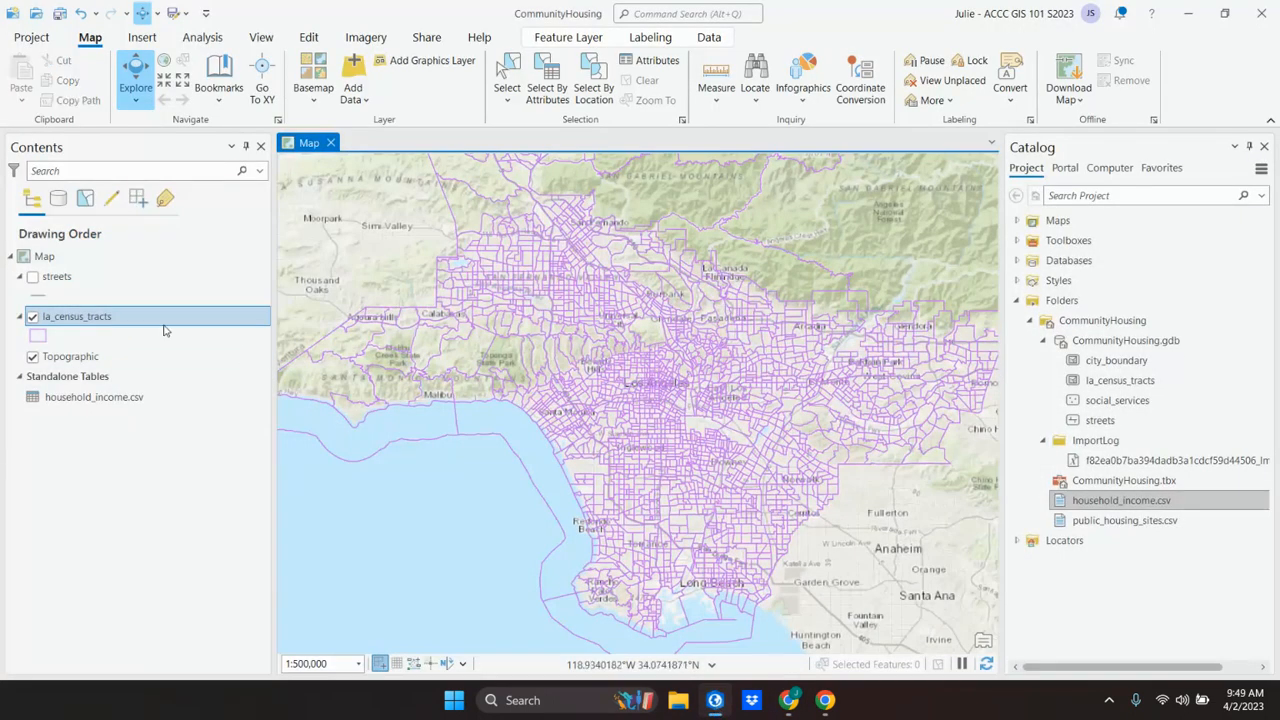
right_click(98, 318)
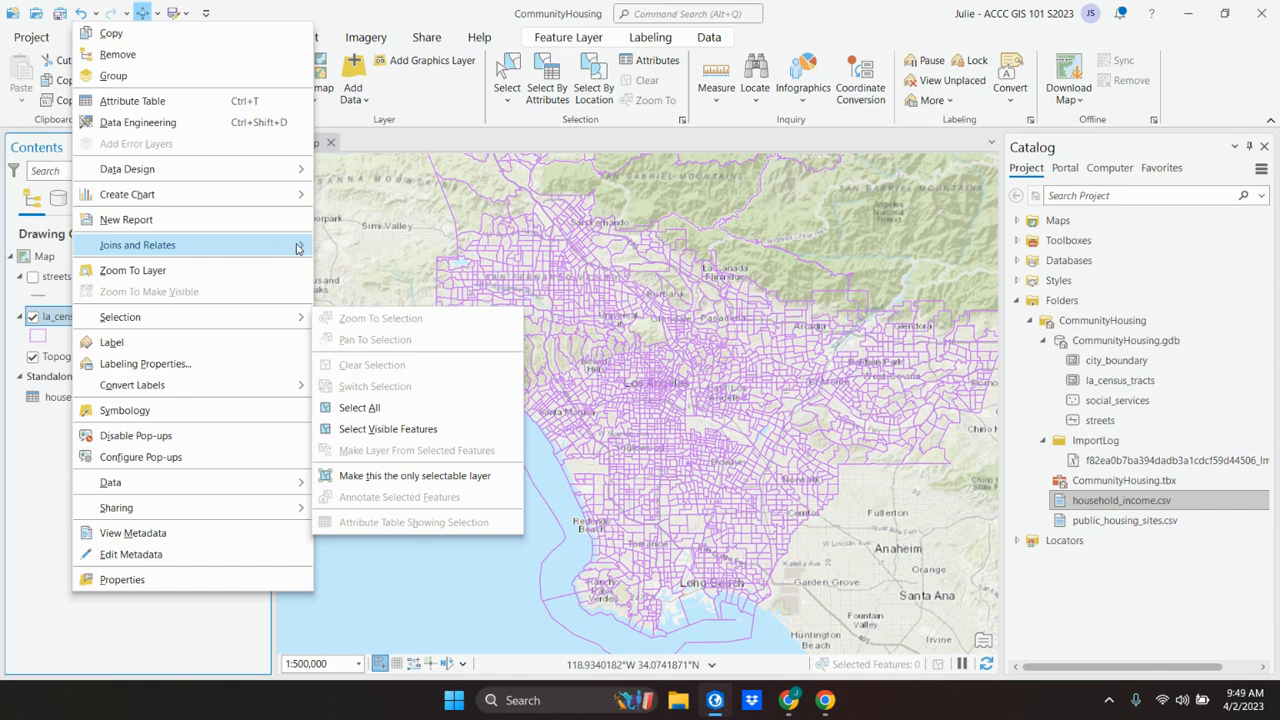
mouse_move(210, 247)
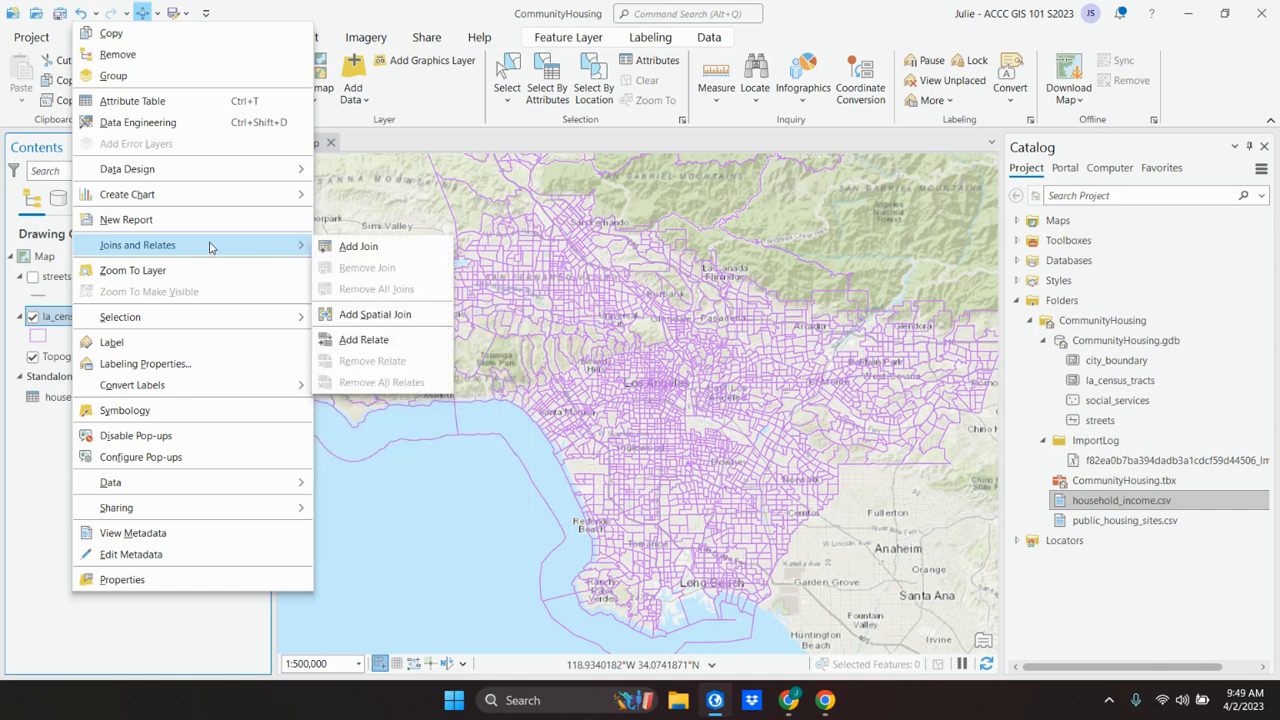
left_click(362, 248)
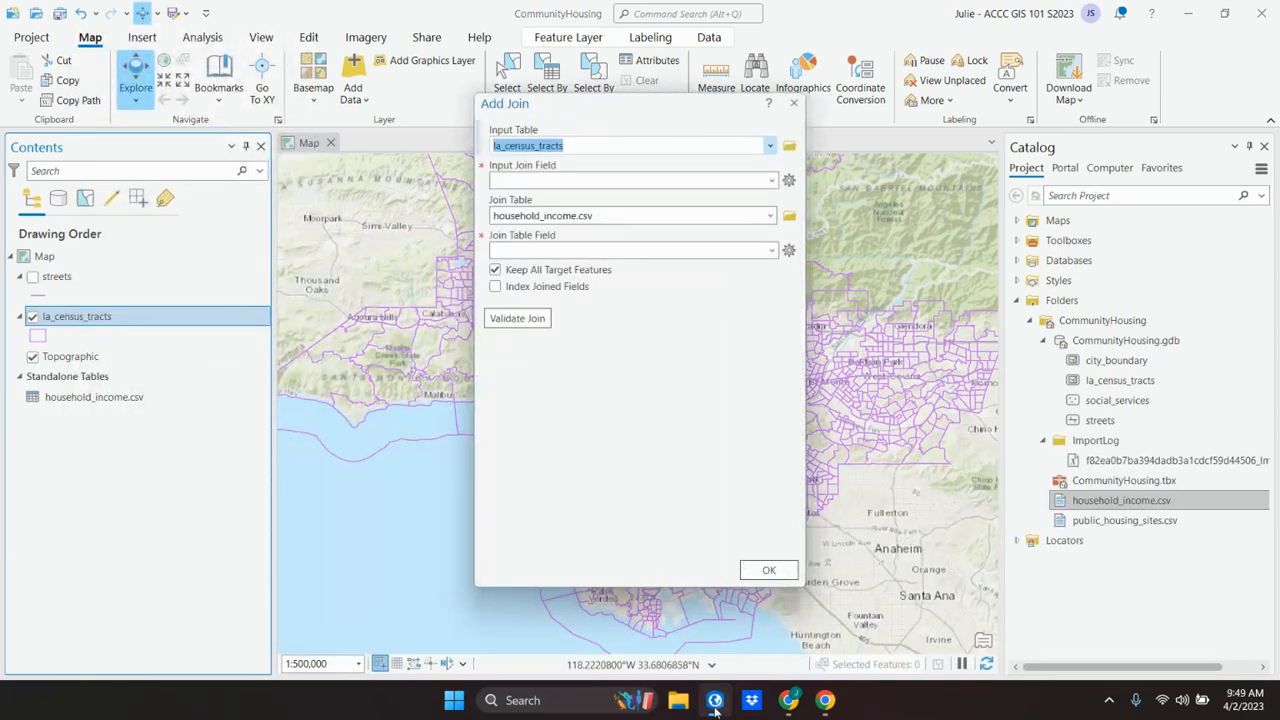
left_click(787, 708)
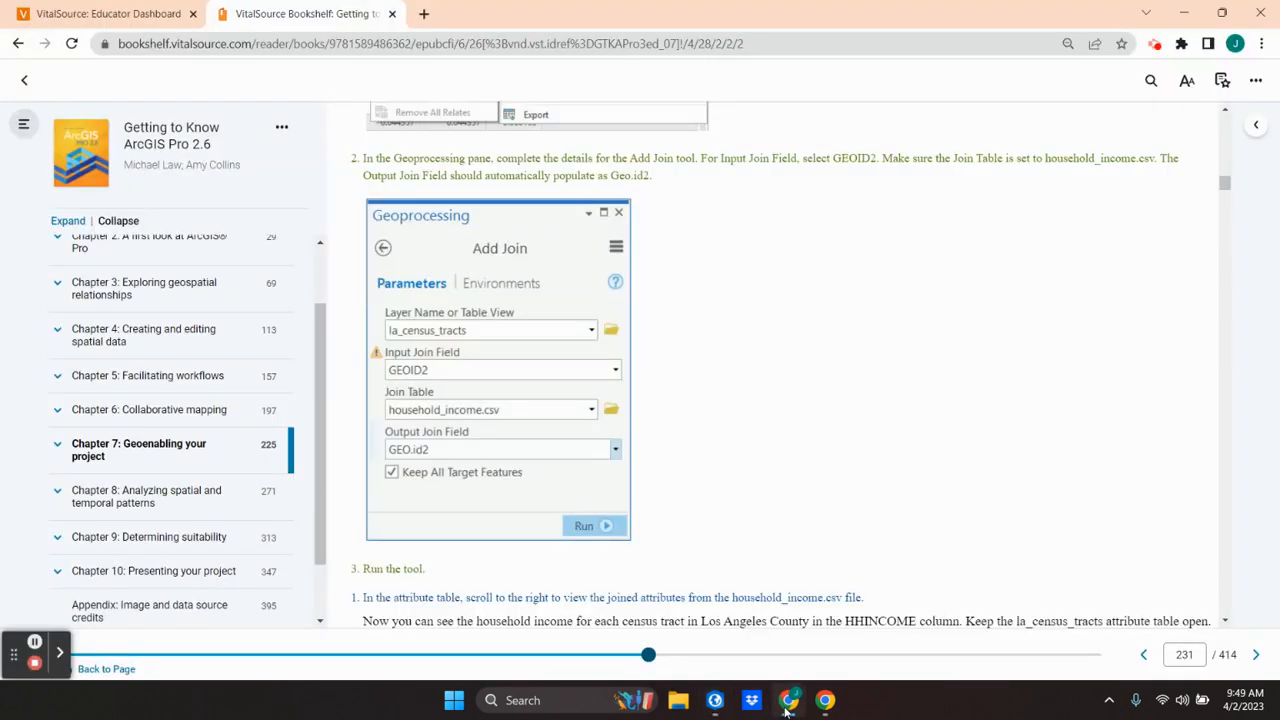
left_click(787, 708)
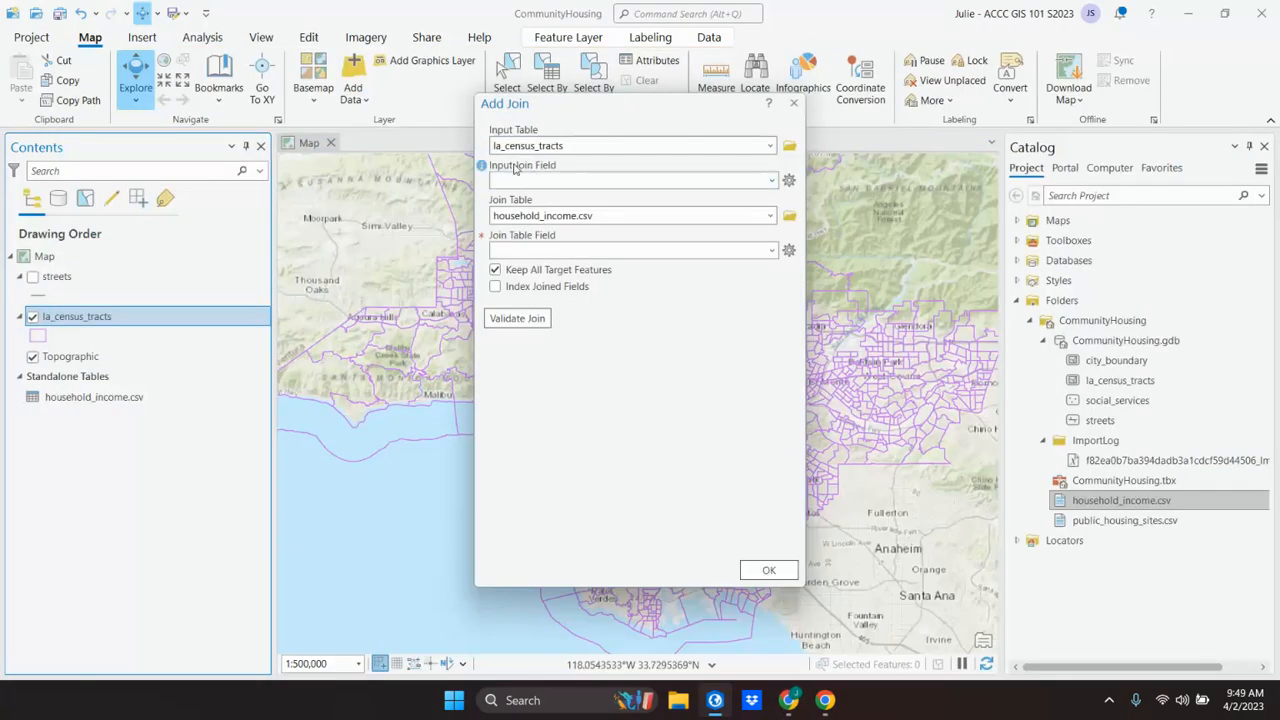
left_click(772, 181)
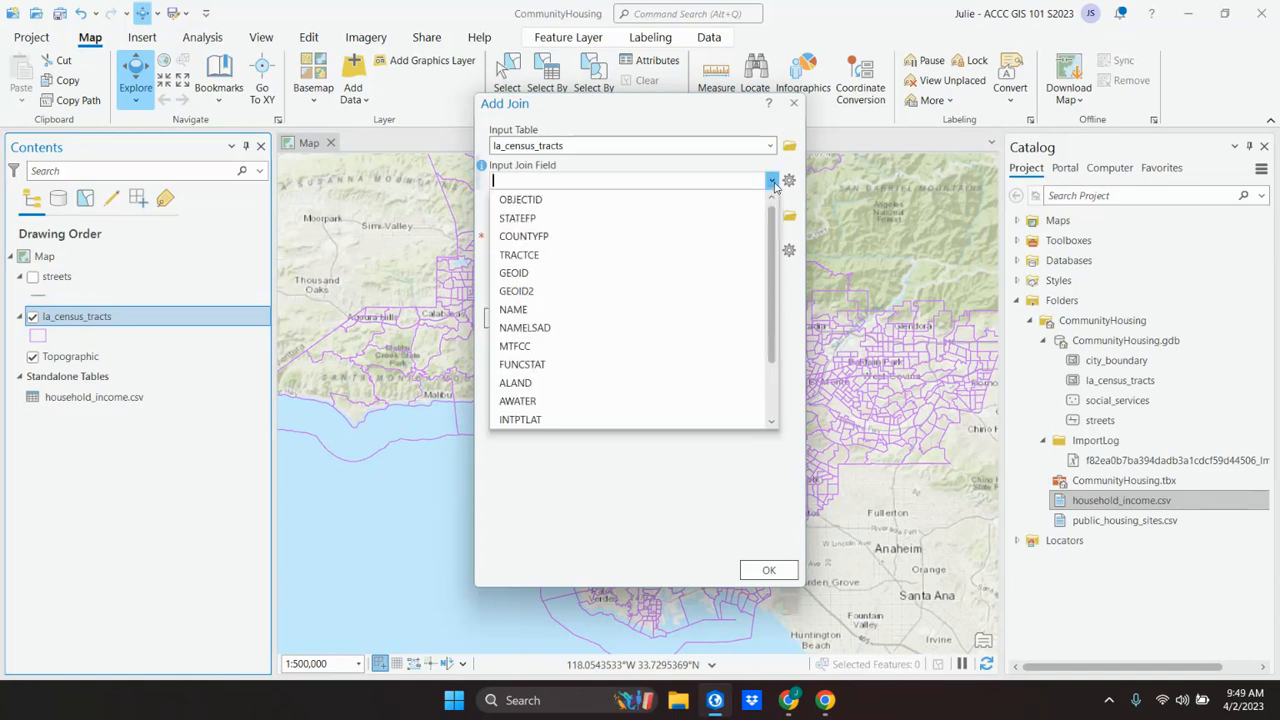
left_click(551, 289)
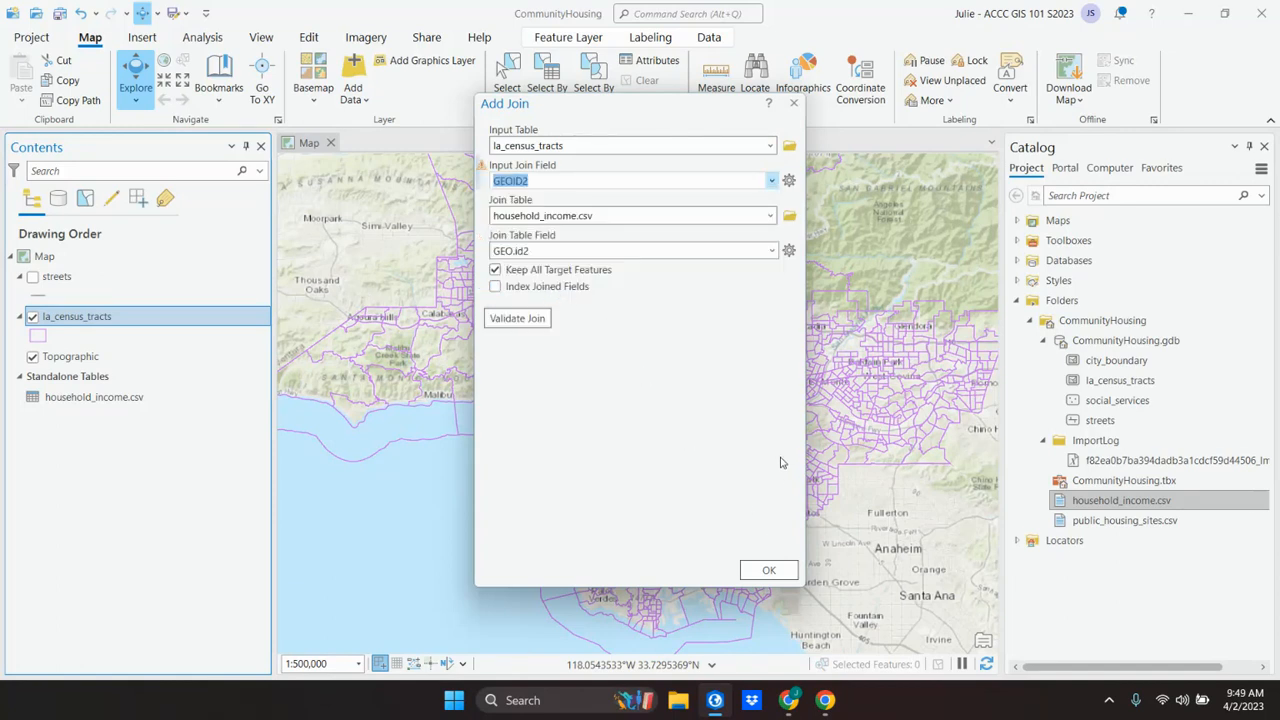
Step: Compare the Add Join input table, join table and join fields with the settings illustrated in the VitalSource textbook
left_click(790, 704)
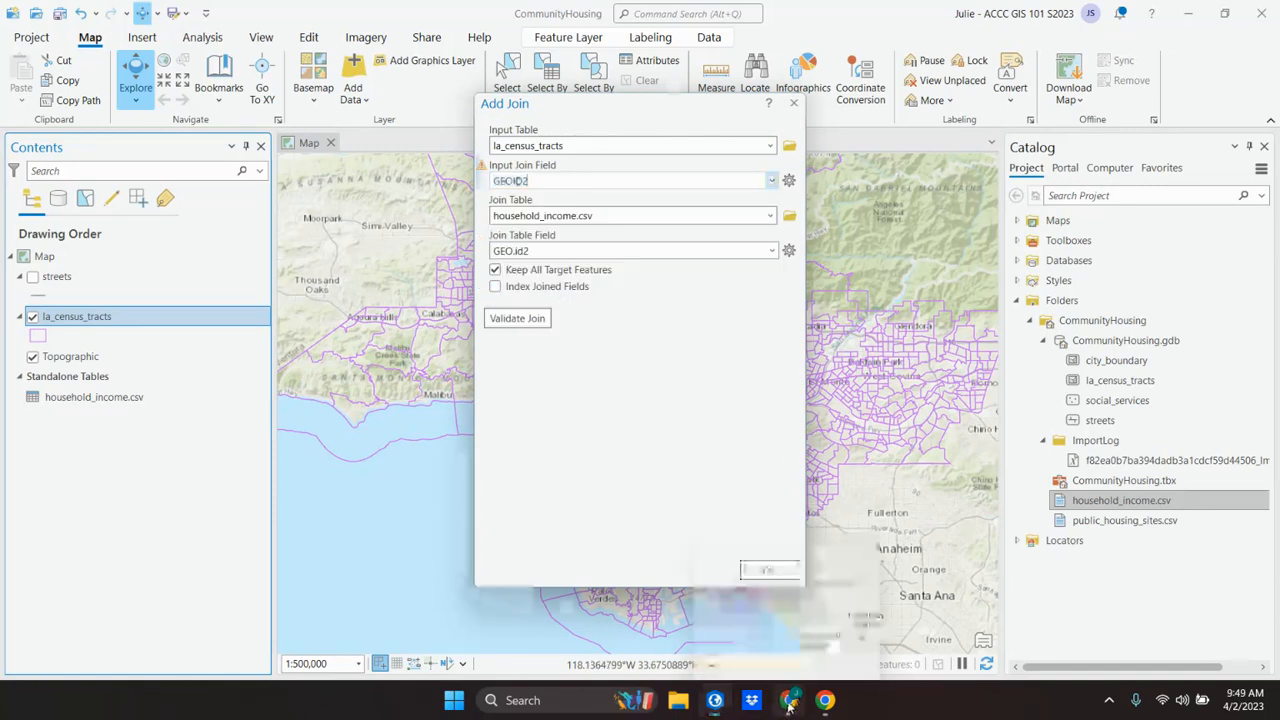
left_click(790, 704)
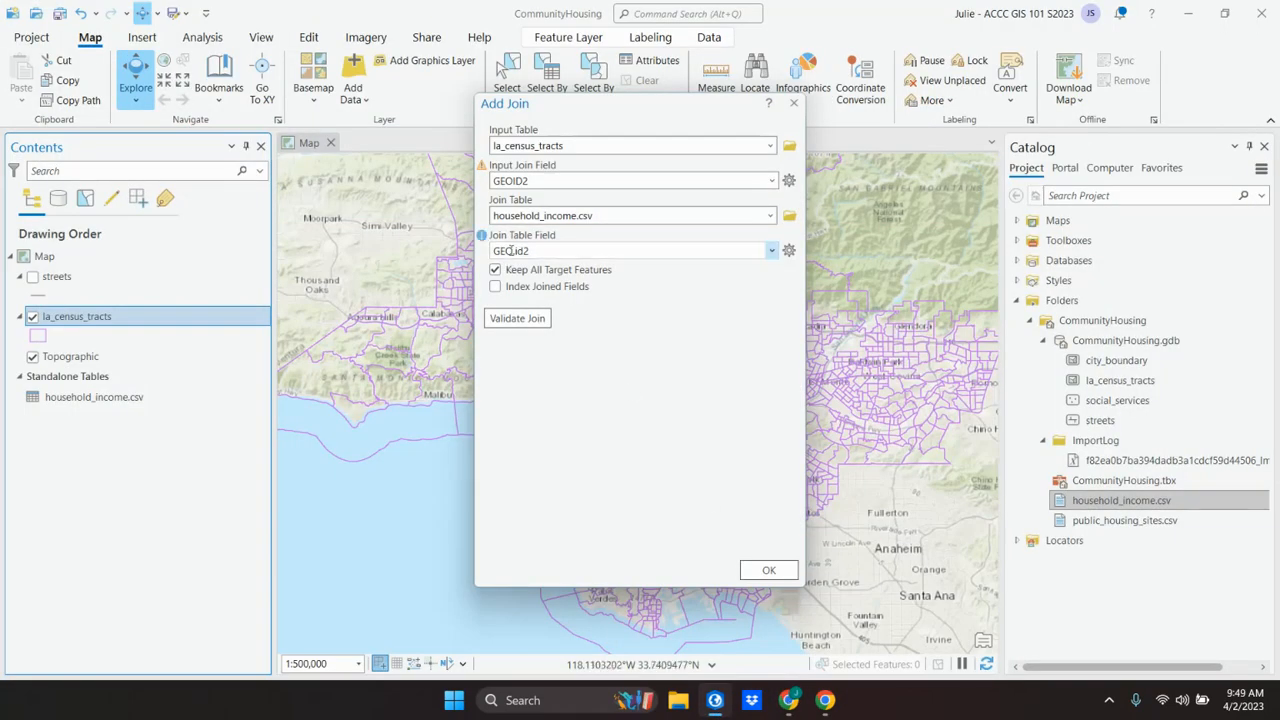
left_click(790, 704)
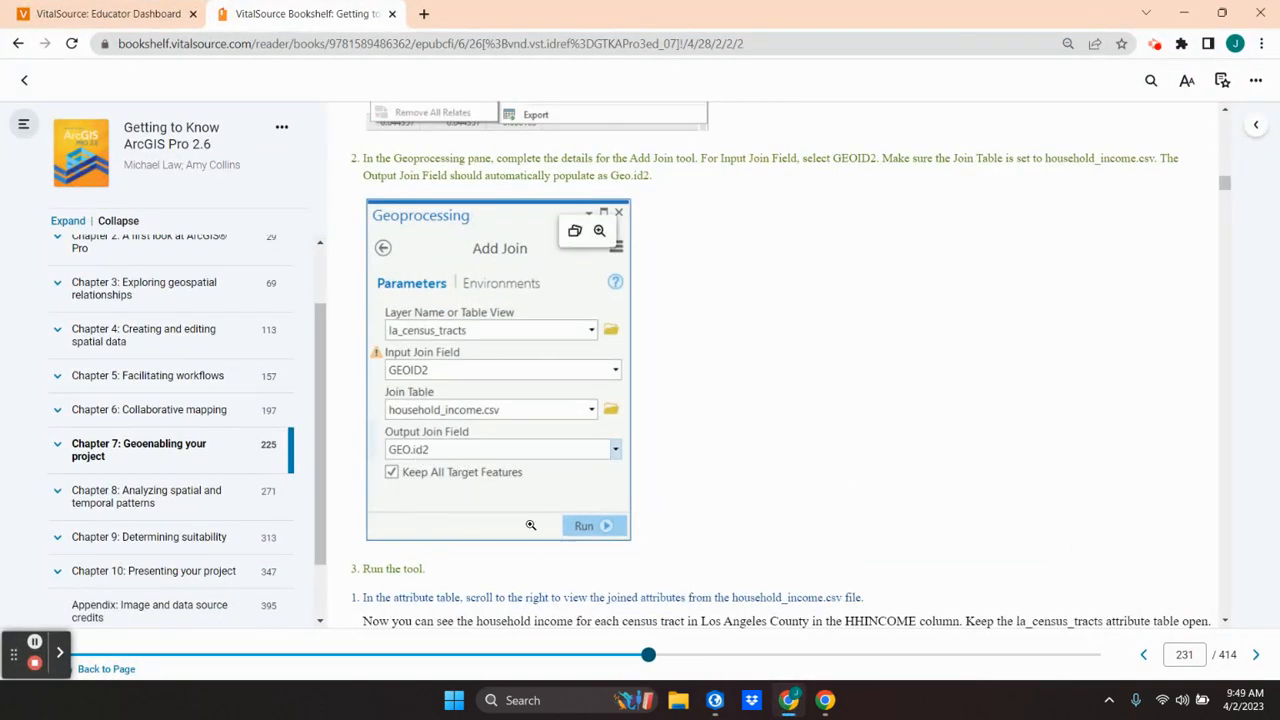
left_click(789, 704)
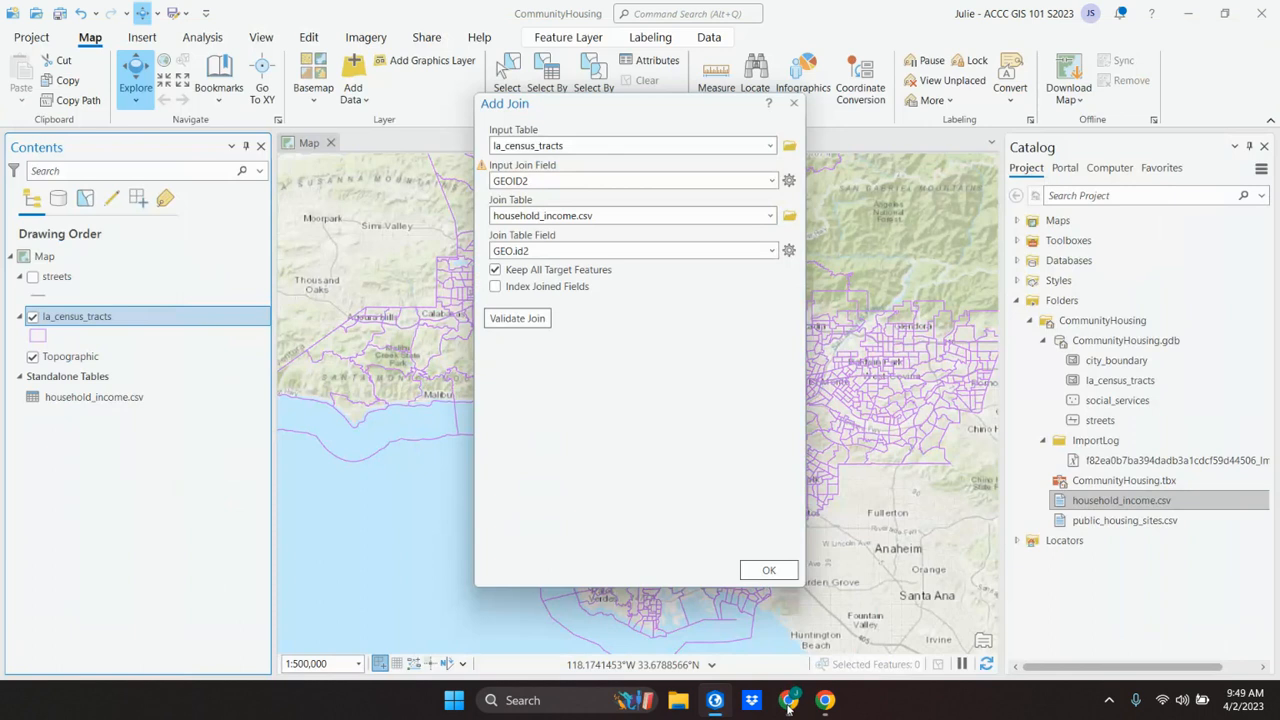
left_click(789, 704)
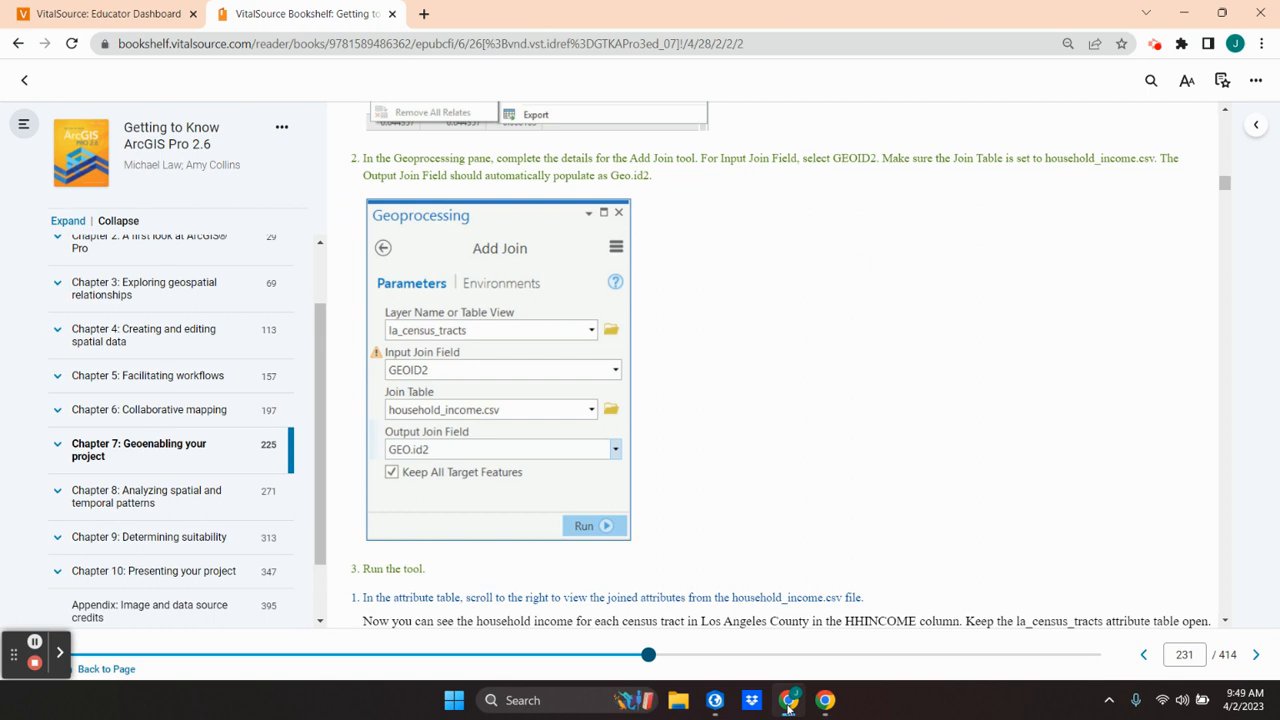
left_click(789, 704)
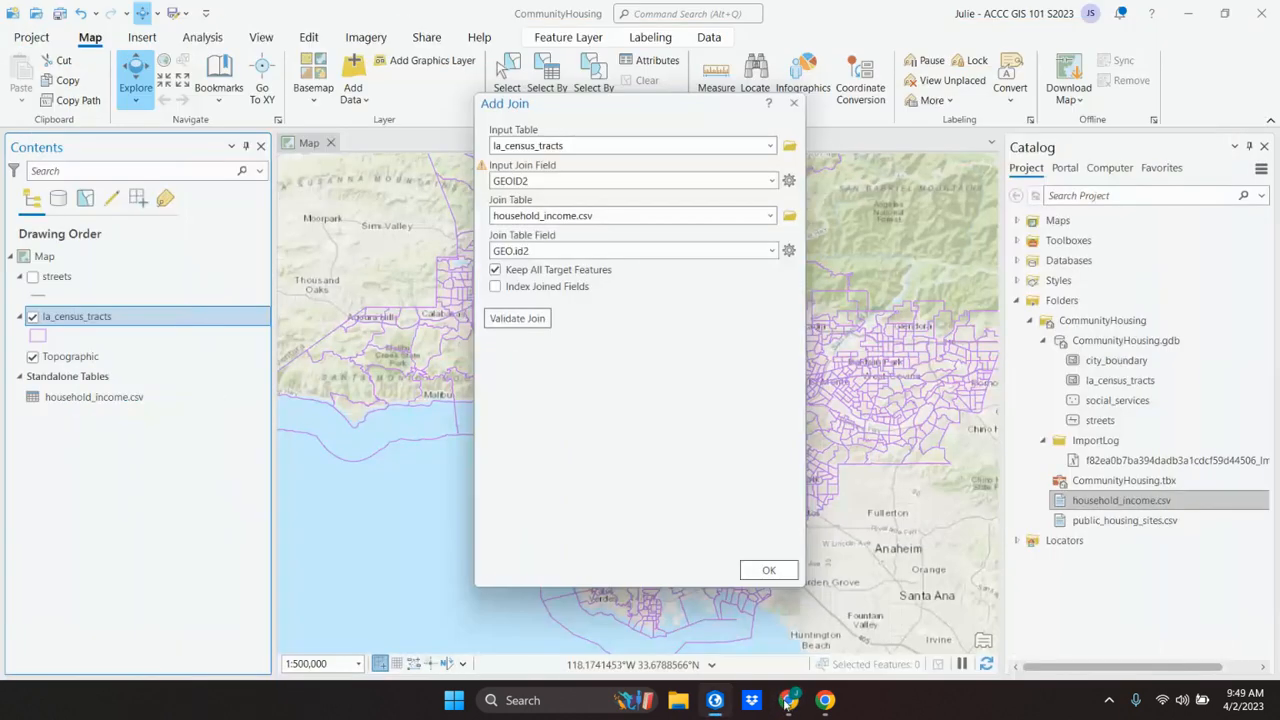
Step: Validate the join between la_census_tracts and household_income.csv and dismiss the validation report
left_click(513, 323)
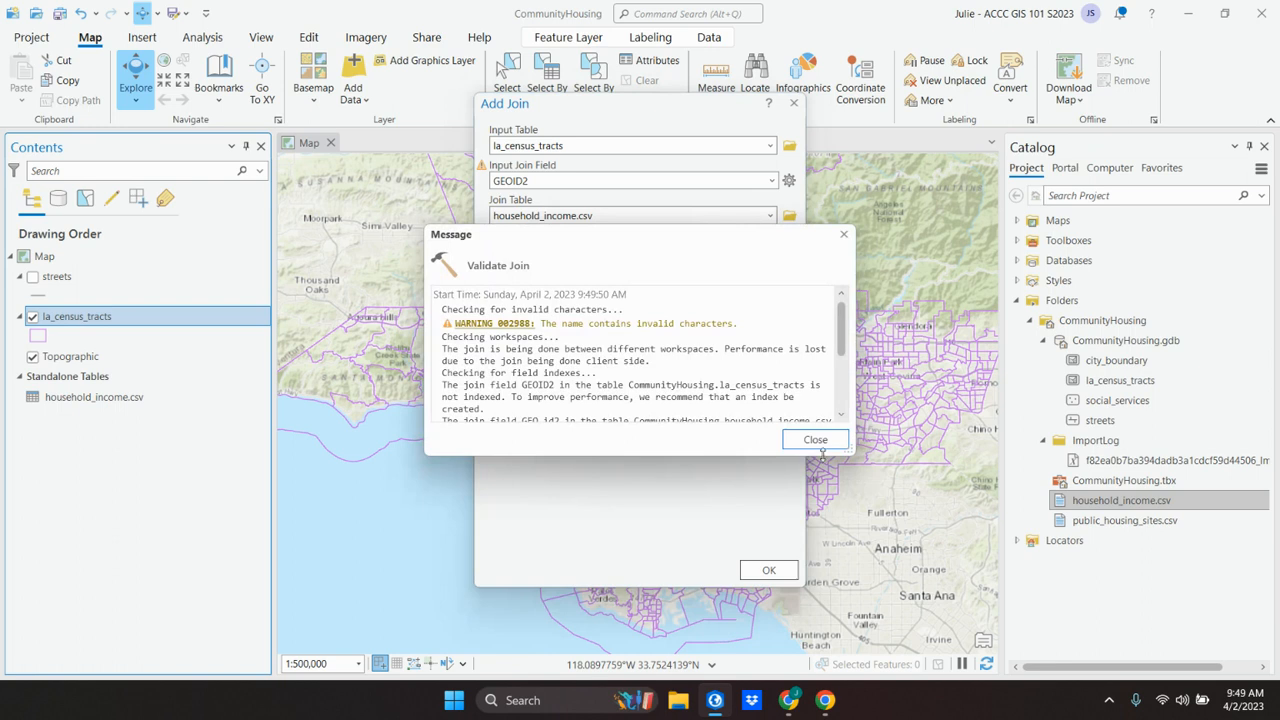
left_click(813, 446)
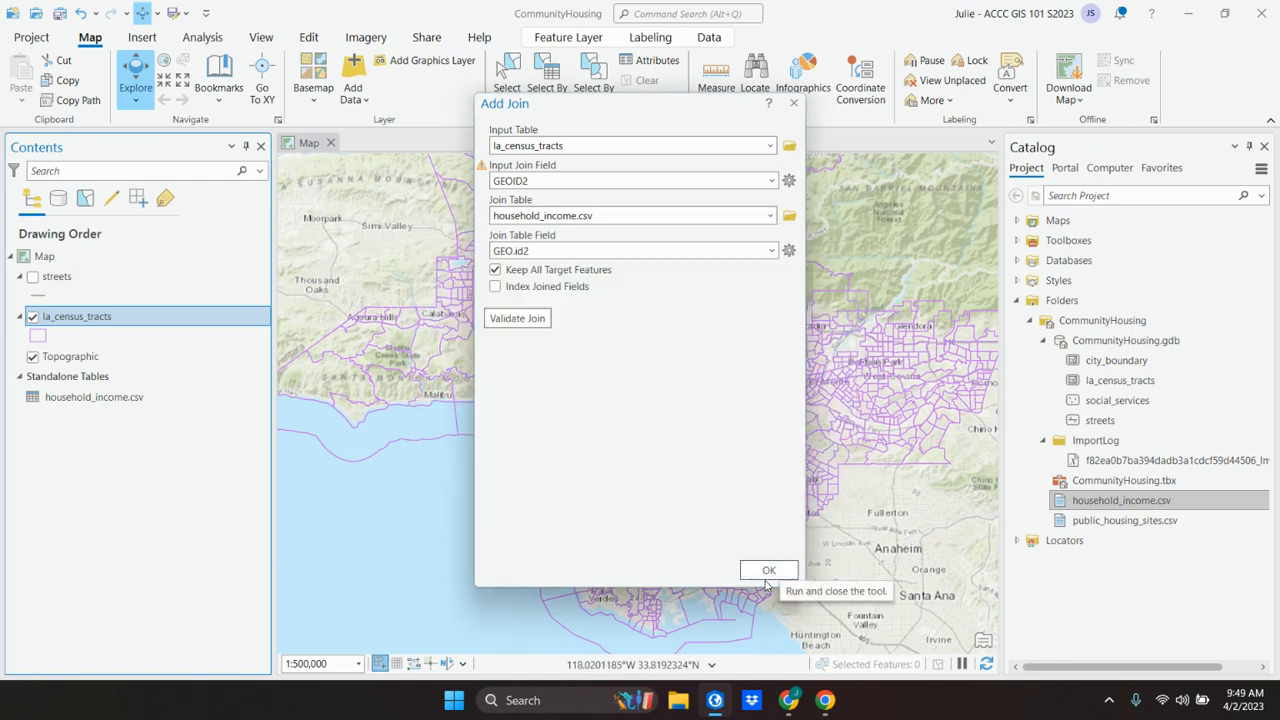
mouse_move(715, 705)
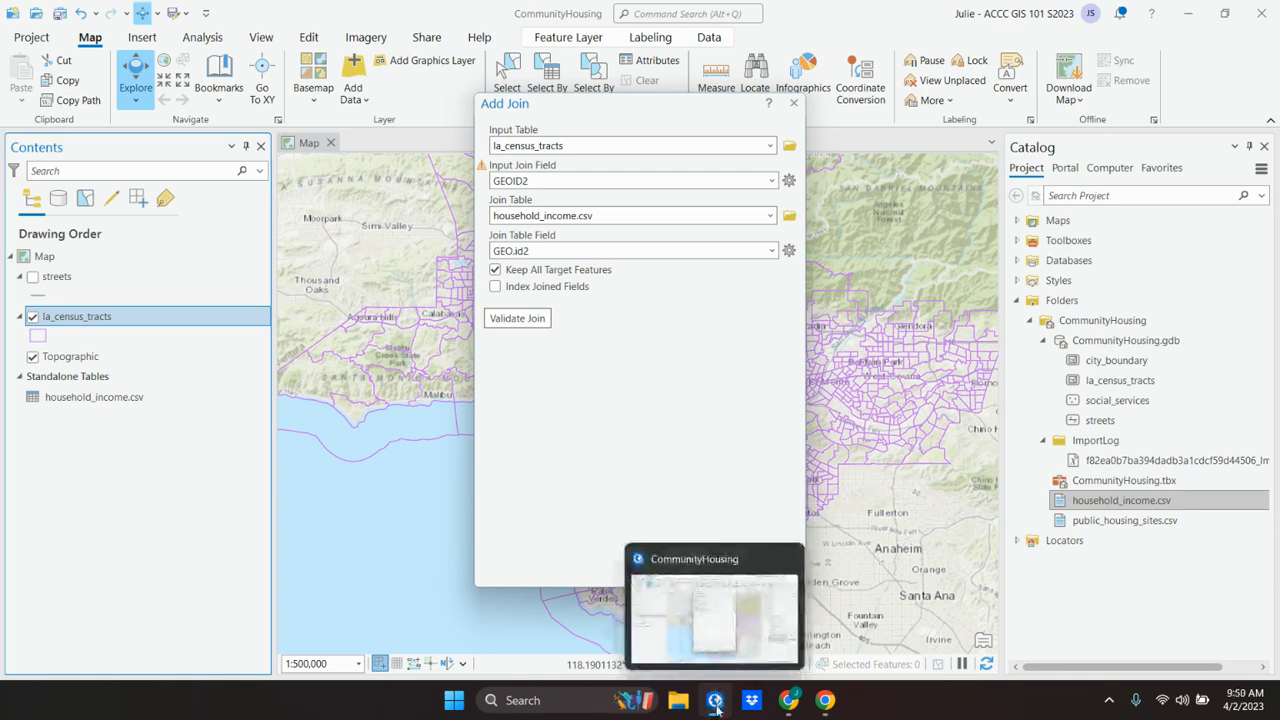
Step: Check the textbook's remaining join instructions in Chrome, then return to ArcGIS Pro and run the Add Join
left_click(789, 703)
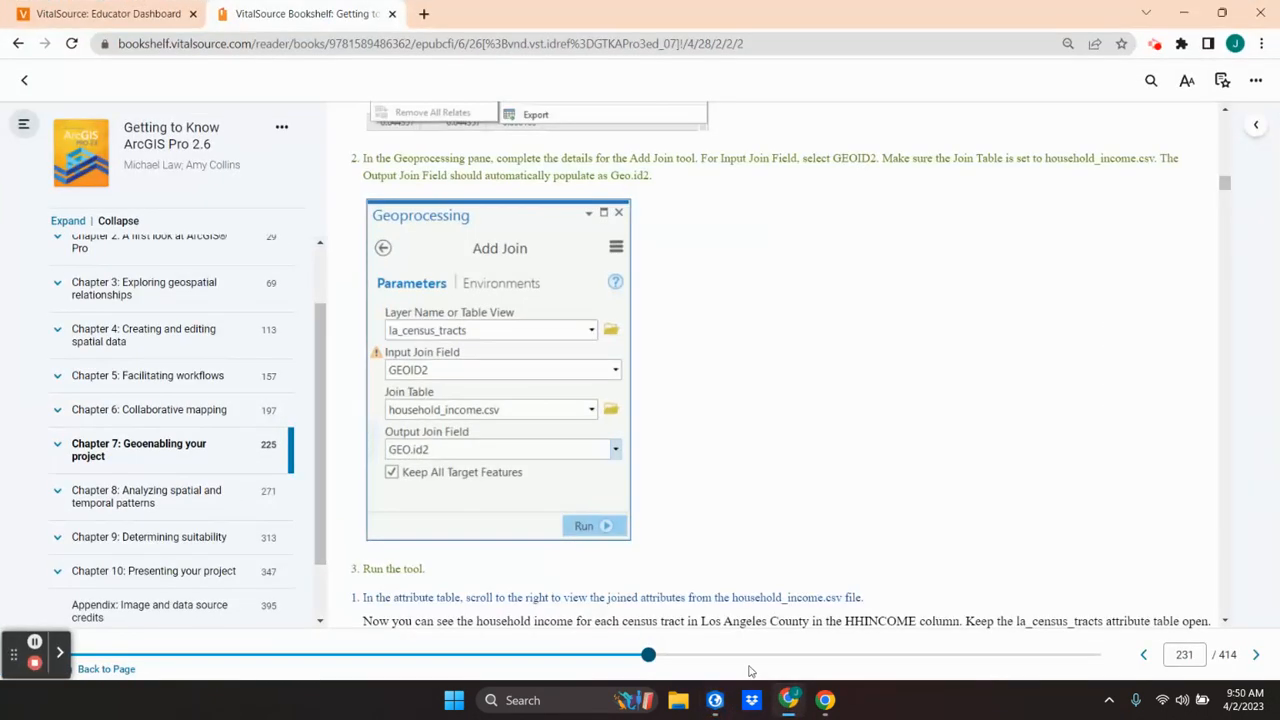
scroll(467, 566, "down", 1)
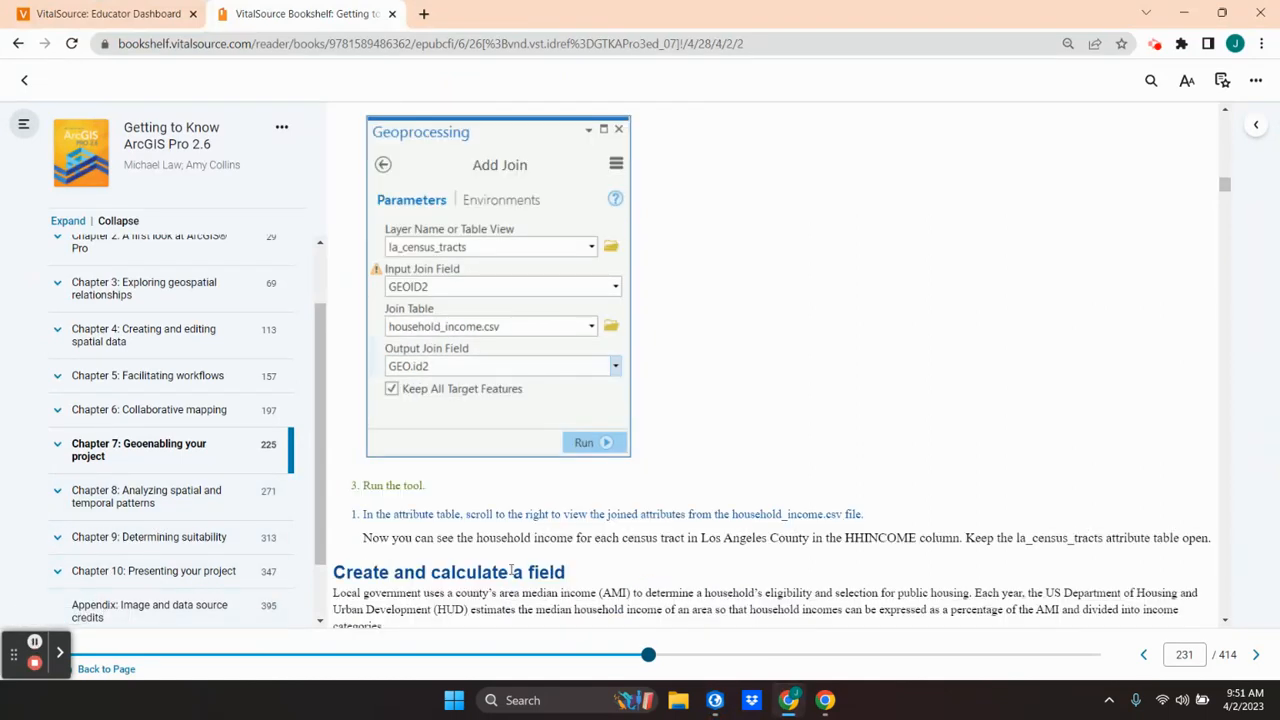
left_click(789, 705)
left_click(766, 570)
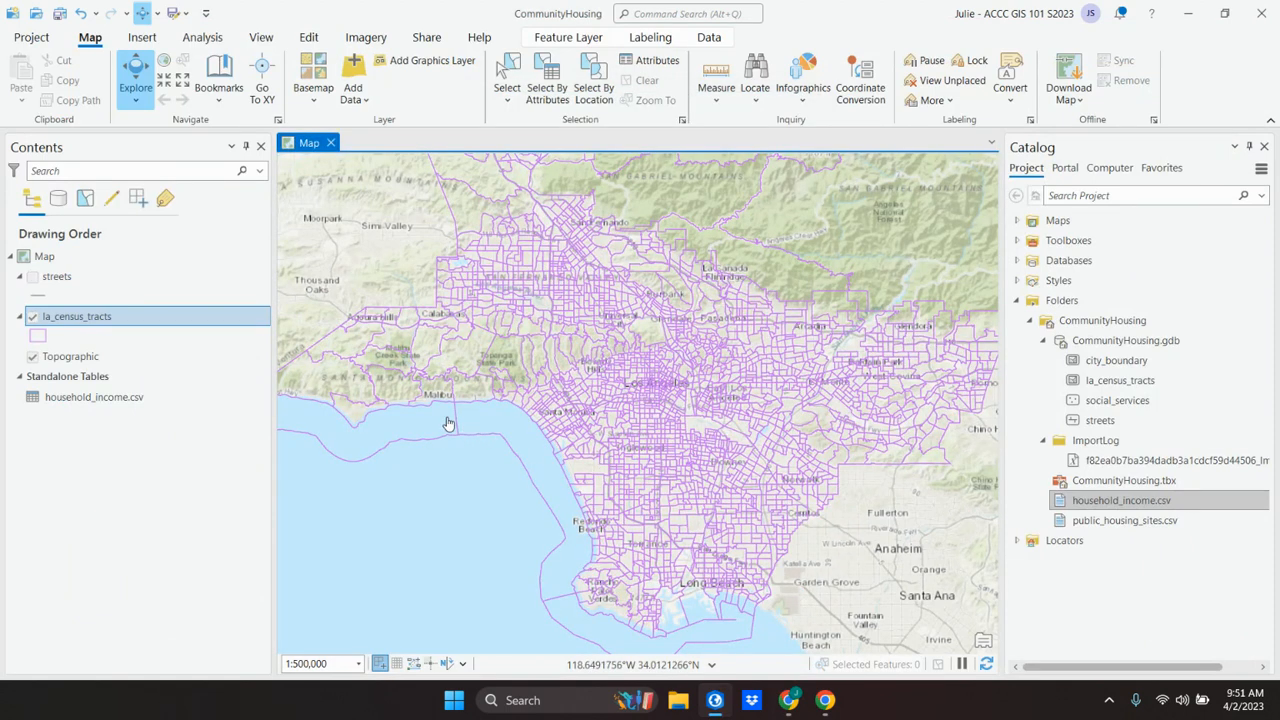
Step: Check the textbook's instruction on viewing the joined attributes in Chrome, and return to ArcGIS Pro
left_click(789, 702)
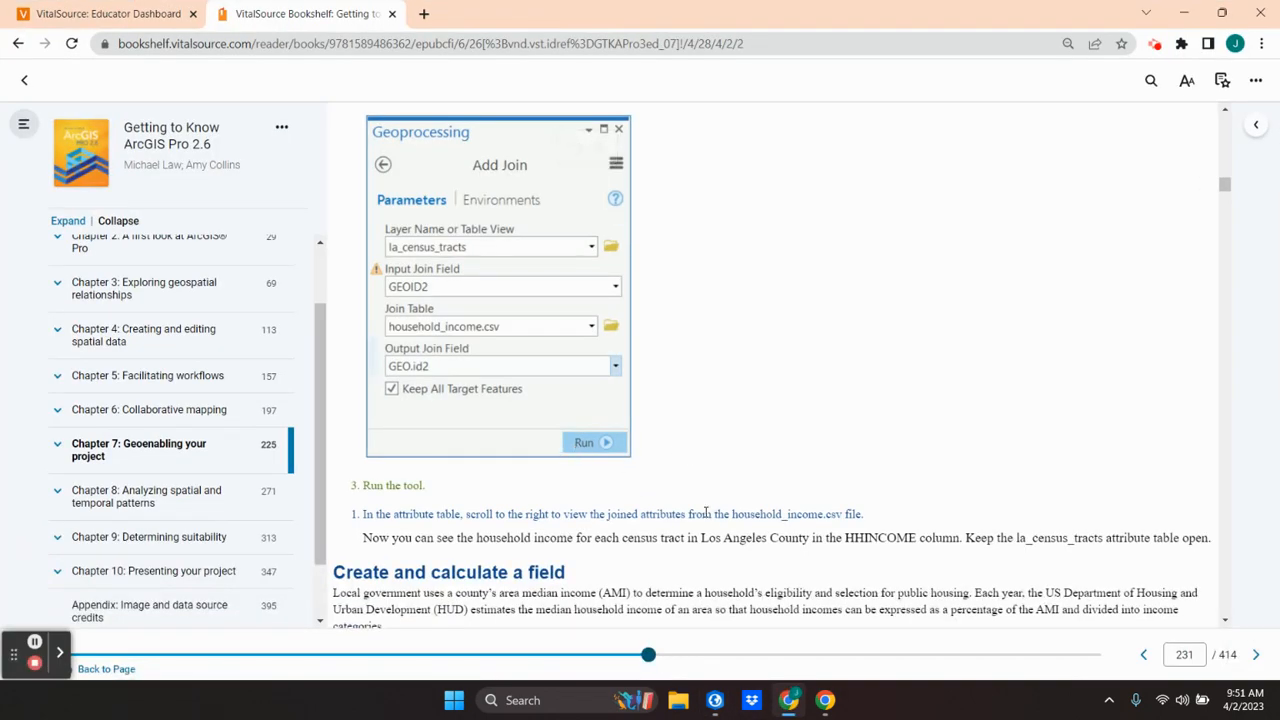
left_click(790, 705)
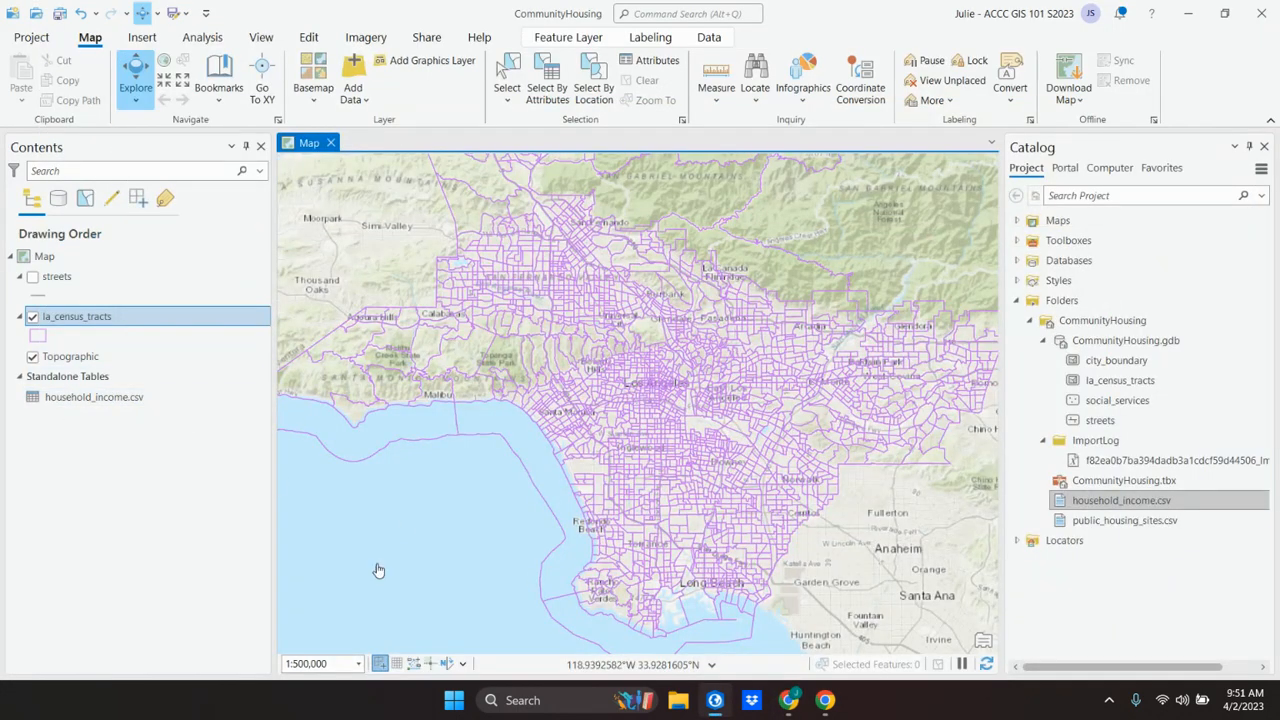
left_click(715, 702)
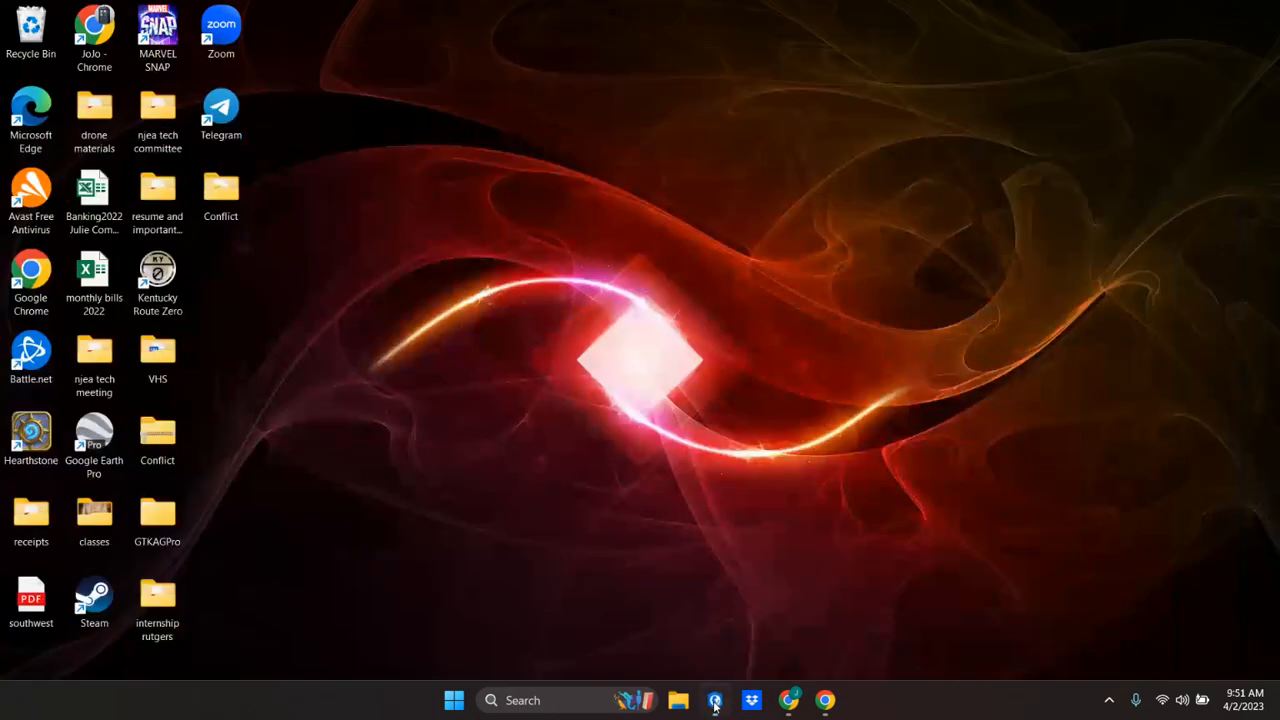
left_click(715, 702)
left_click(789, 702)
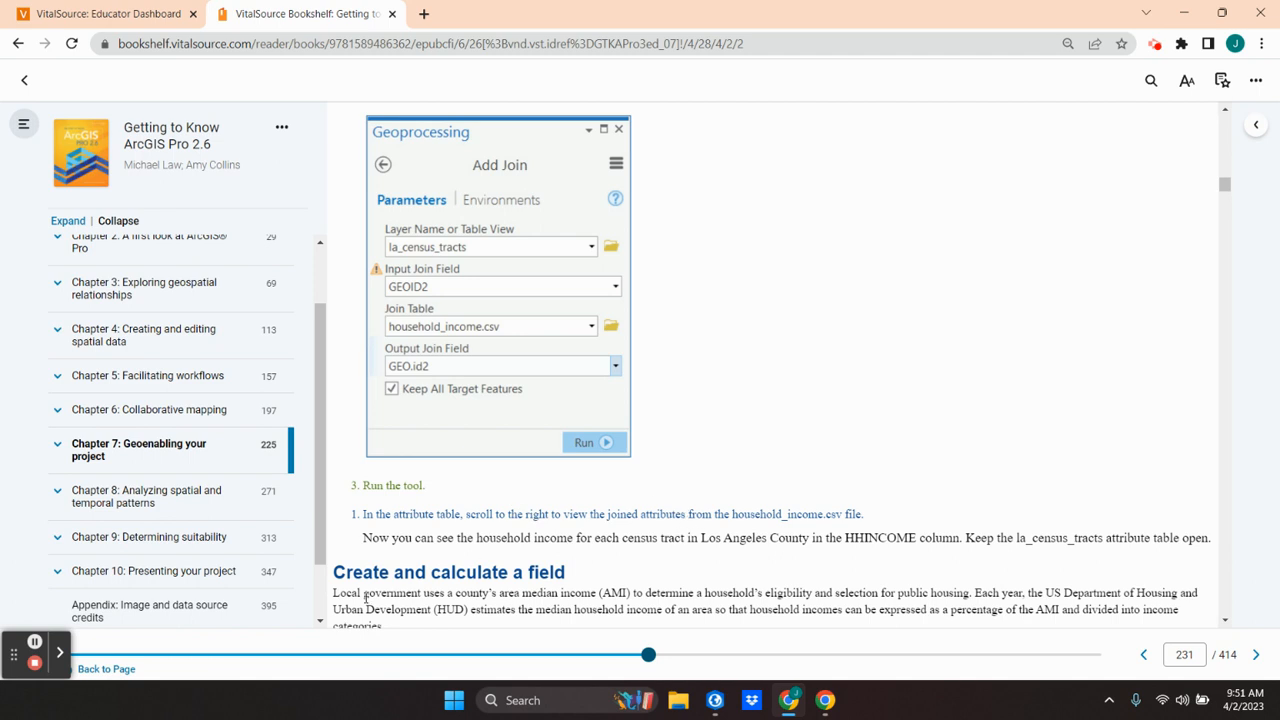
left_click(797, 703)
Step: Open the la_census_tracts attribute table and bring the attributes joined from household_income.csv into view
left_click(85, 318)
right_click(85, 318)
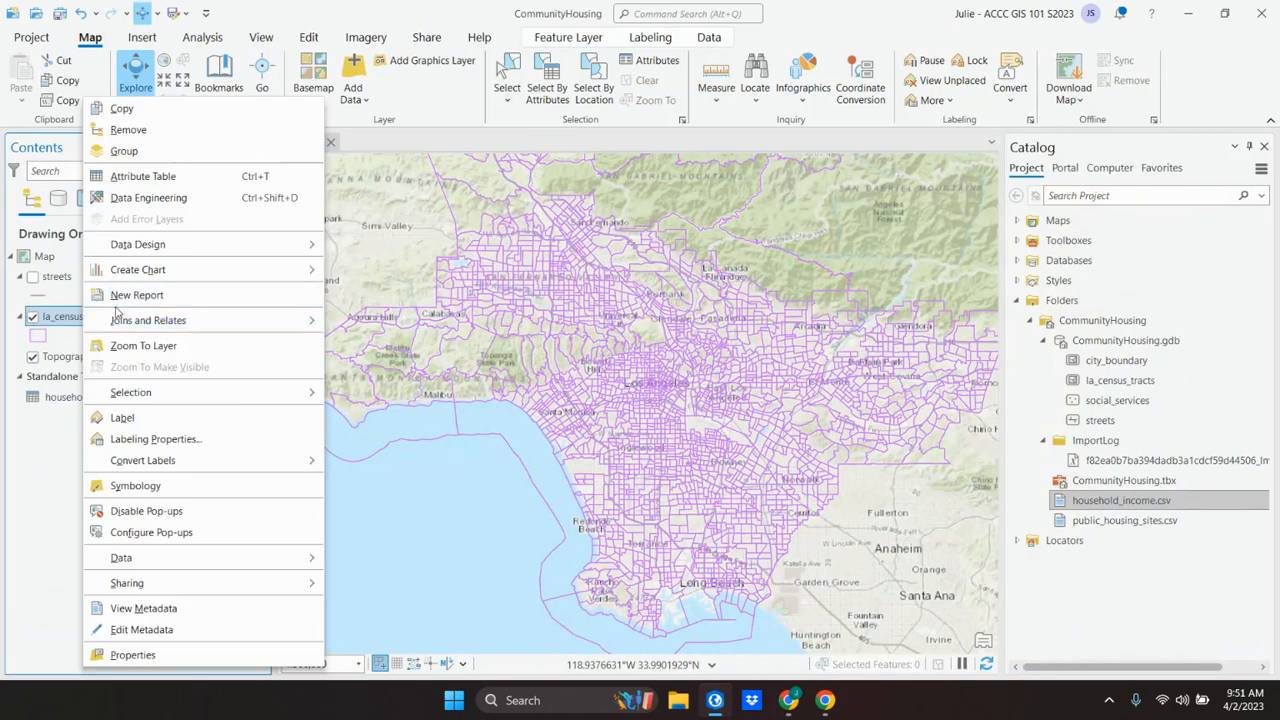
left_click(150, 177)
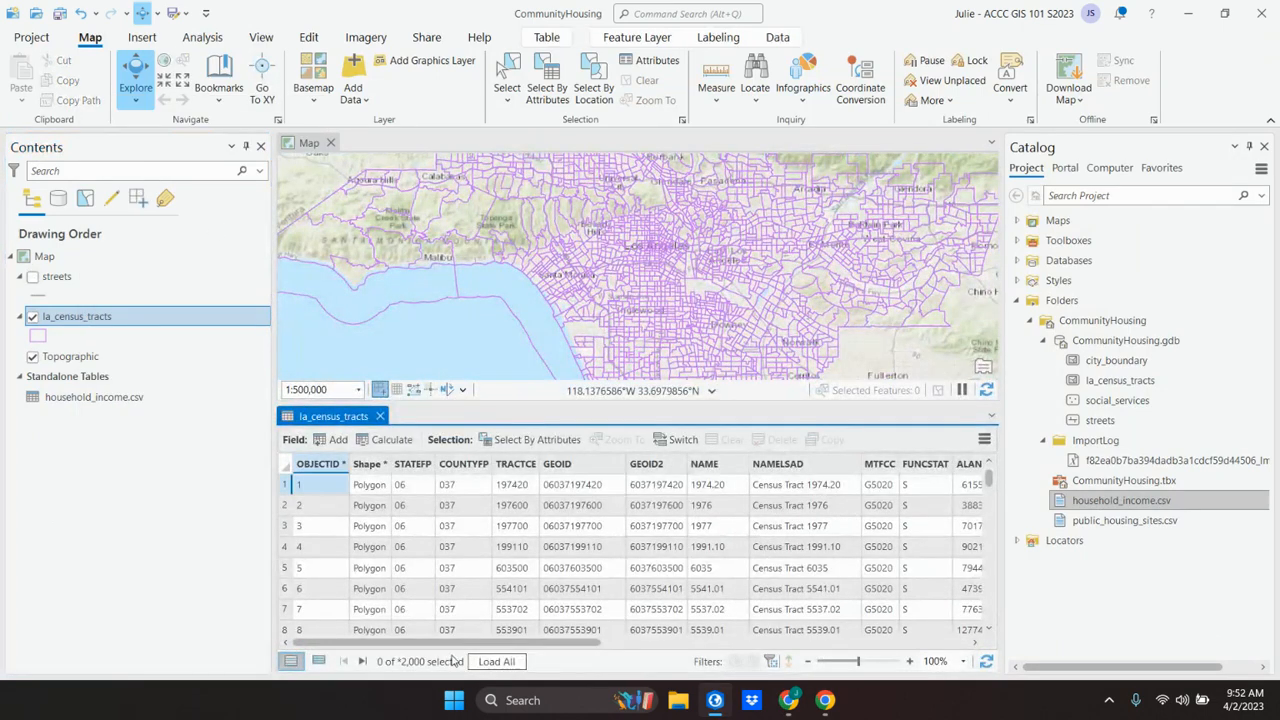
left_click_drag(443, 647, 857, 641)
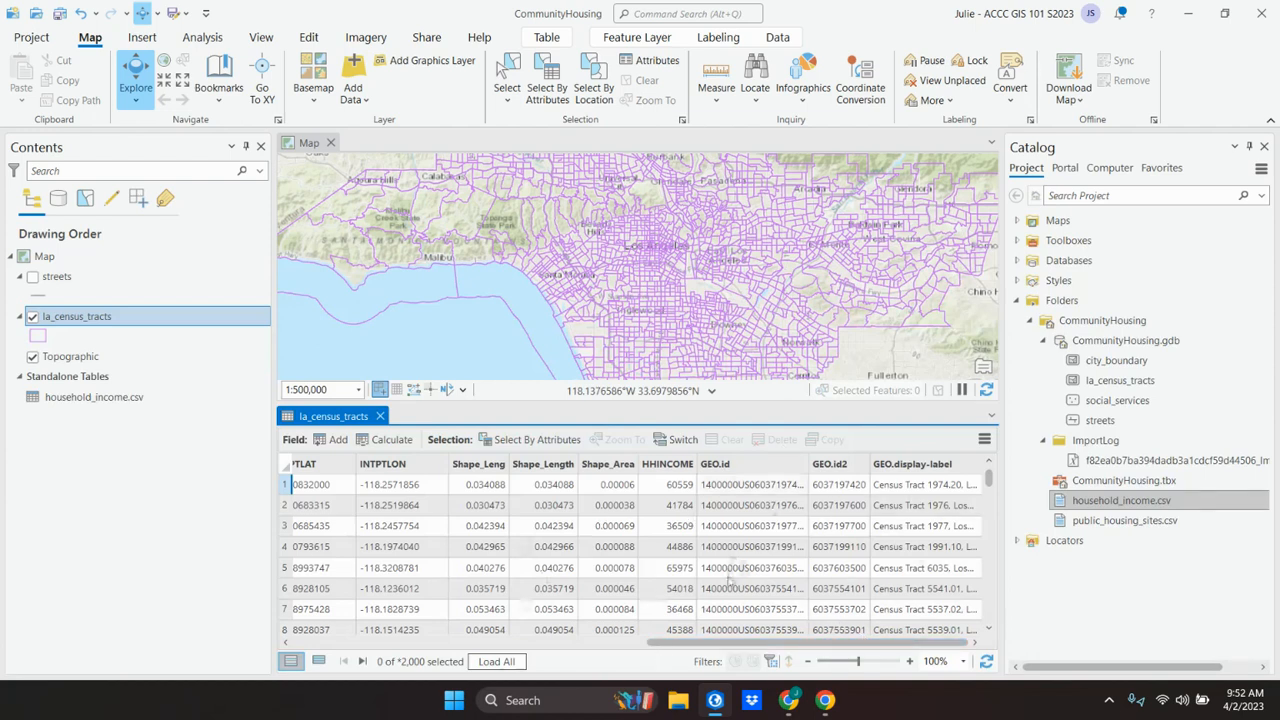
Step: Switch to Chrome to read the textbook's "Create and calculate a field" instructions, then return to ArcGIS Pro
left_click(788, 702)
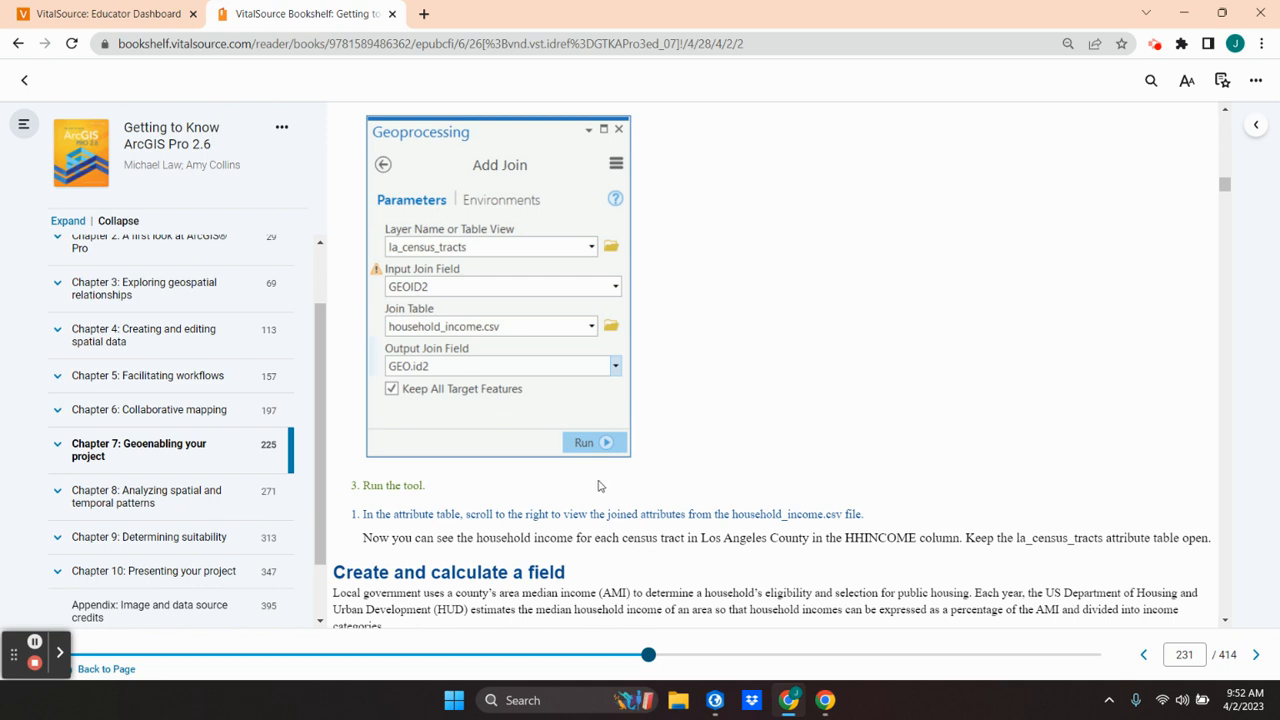
scroll(613, 500, "down", 4)
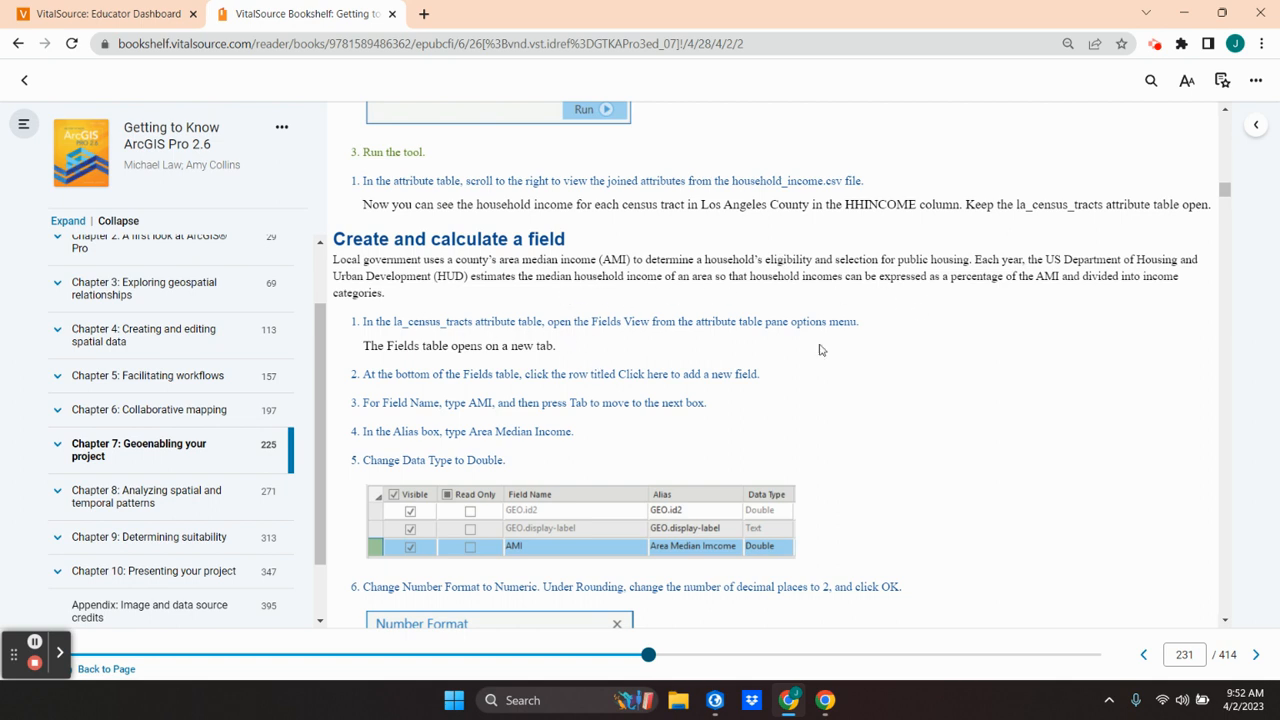
scroll(646, 353, "down", 1)
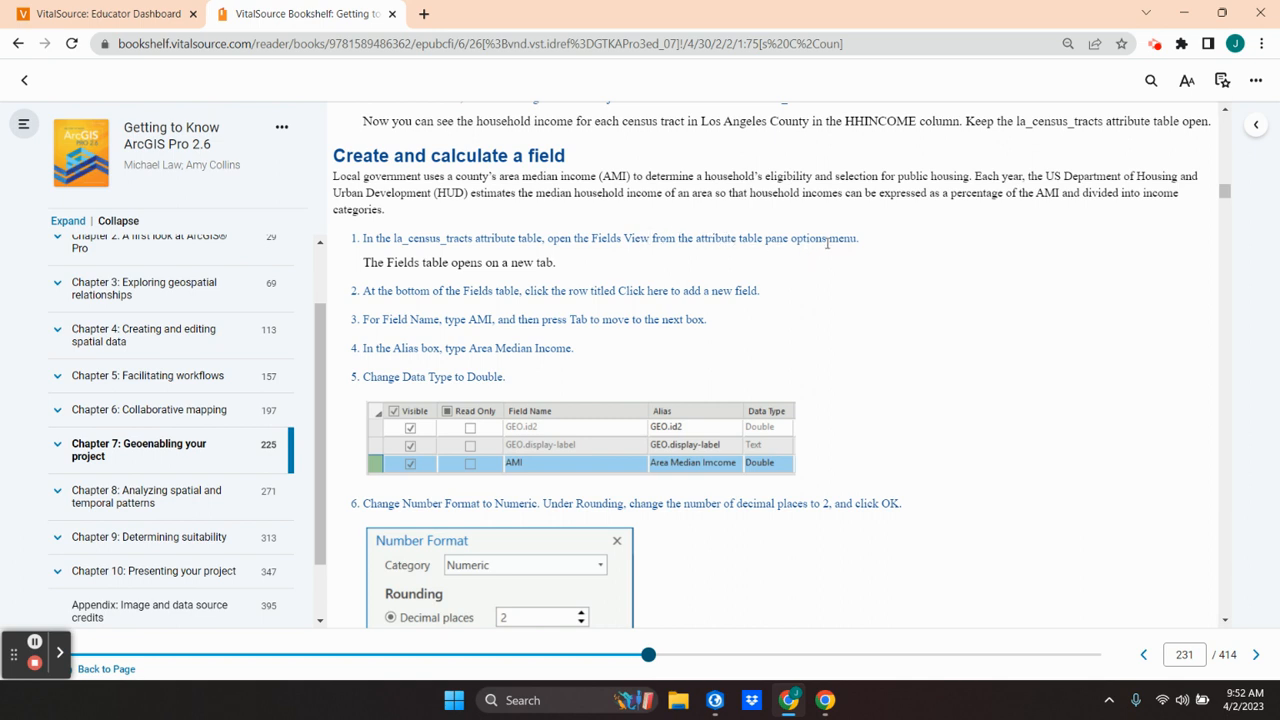
scroll(633, 297, "down", 1)
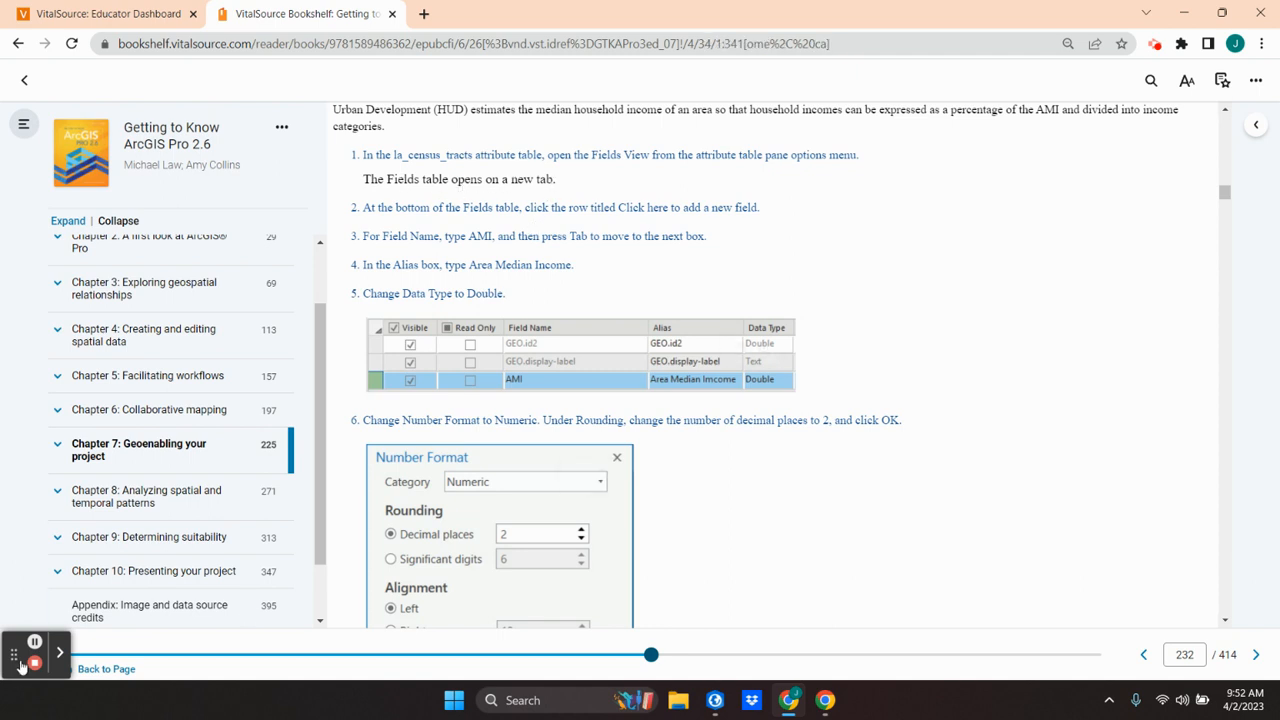
left_click(789, 700)
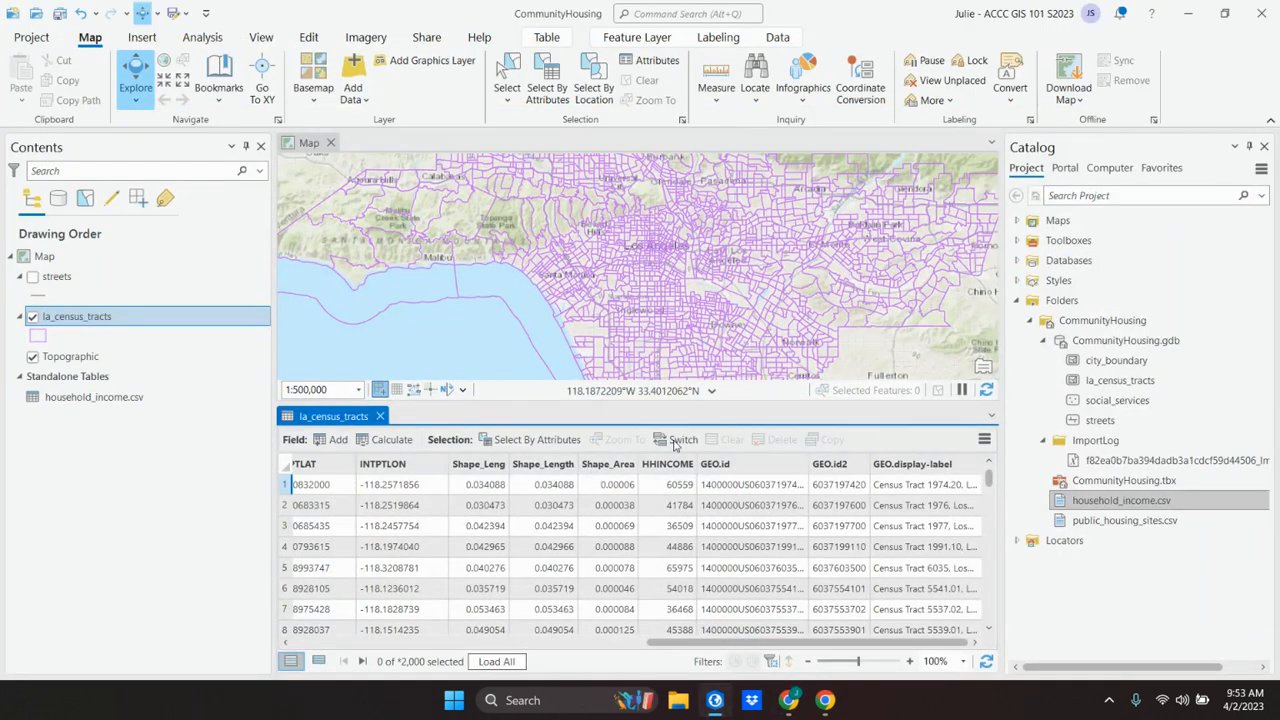
left_click(789, 700)
left_click(789, 700)
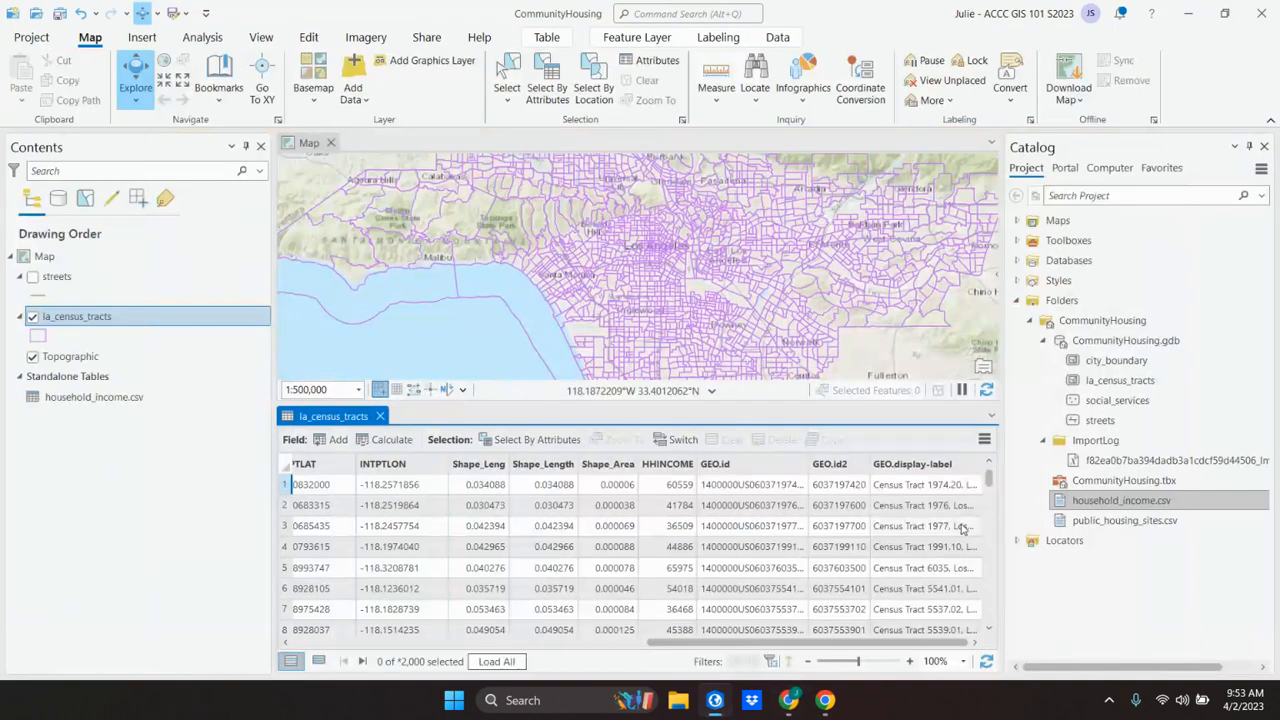
Step: Open the Fields View for la_census_tracts and add a new field at the end of the field list
left_click(985, 440)
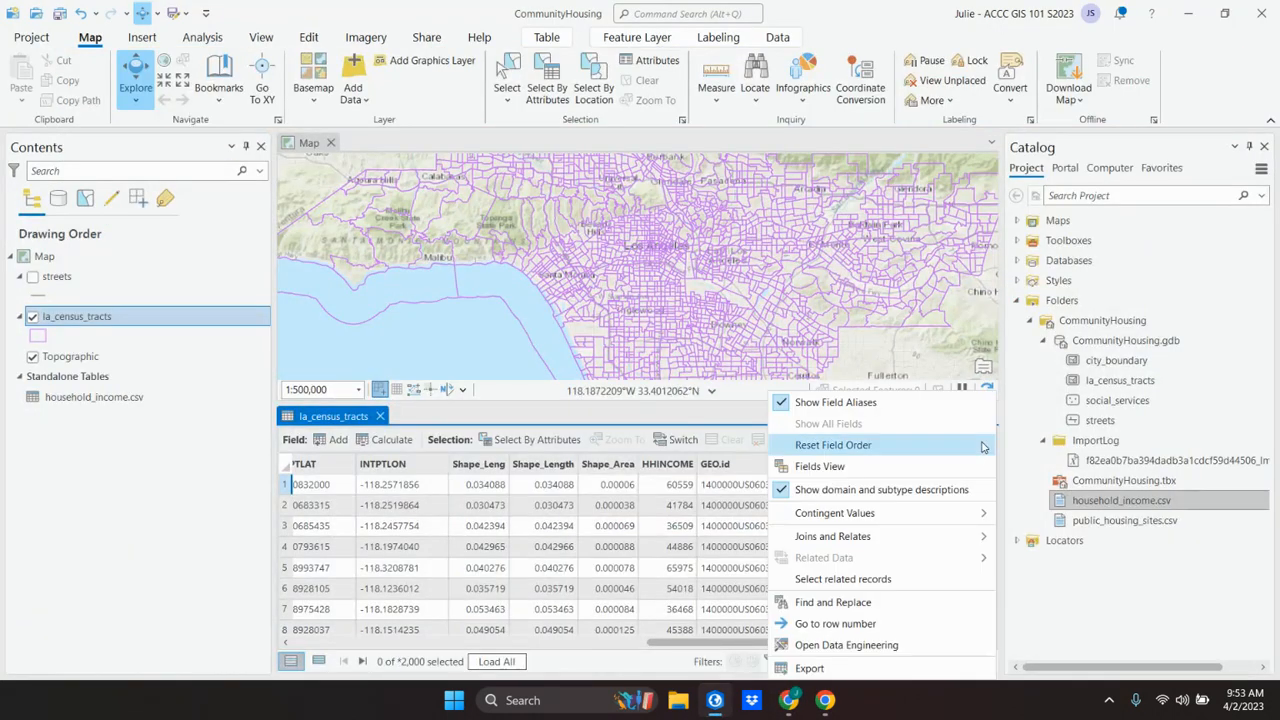
left_click(818, 468)
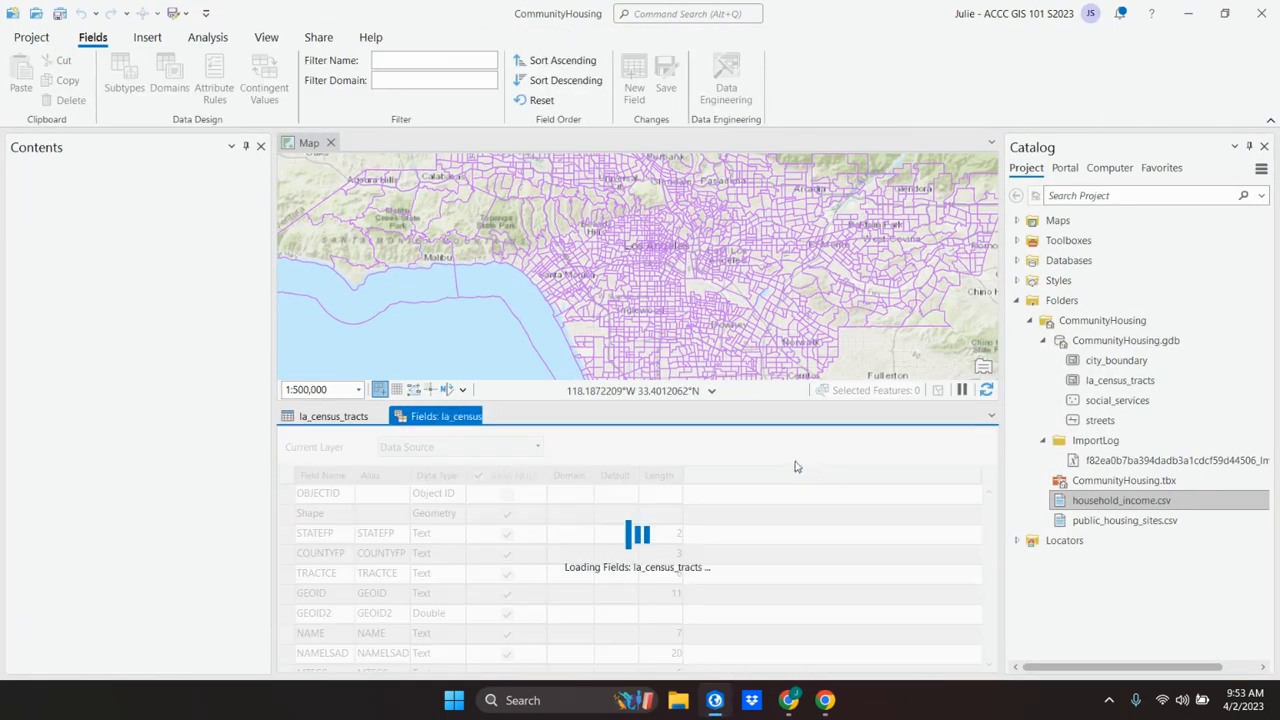
scroll(484, 497, "down", 10)
left_click(484, 497)
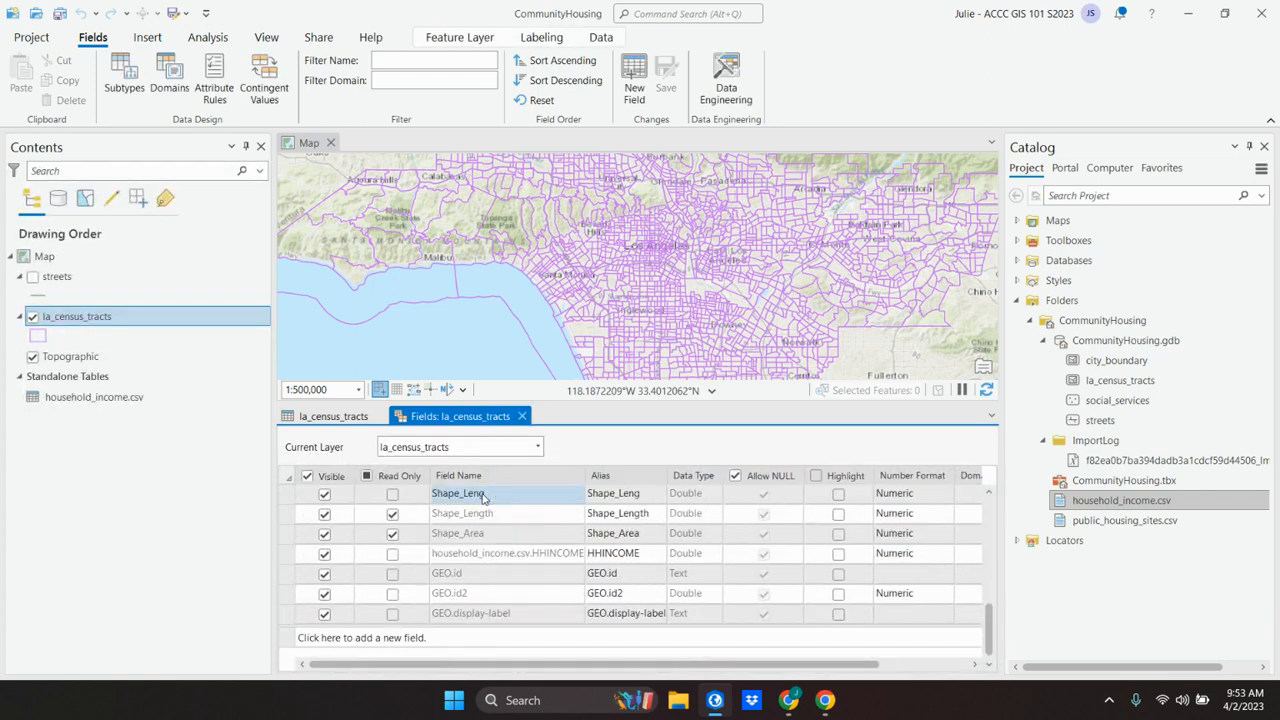
left_click(316, 640)
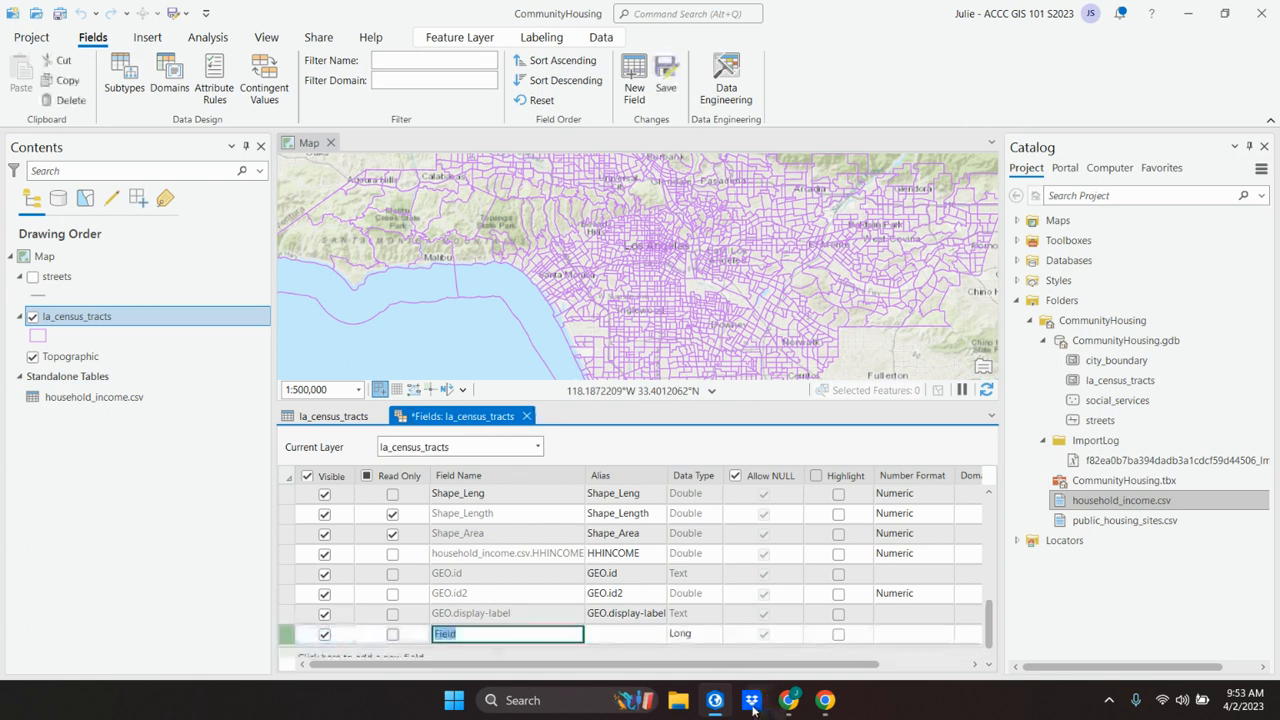
Step: Review the textbook's name, alias, data type and number format settings for the AMI field in Chrome, then return to ArcGIS Pro's Fields View
mouse_move(797, 708)
left_click(789, 704)
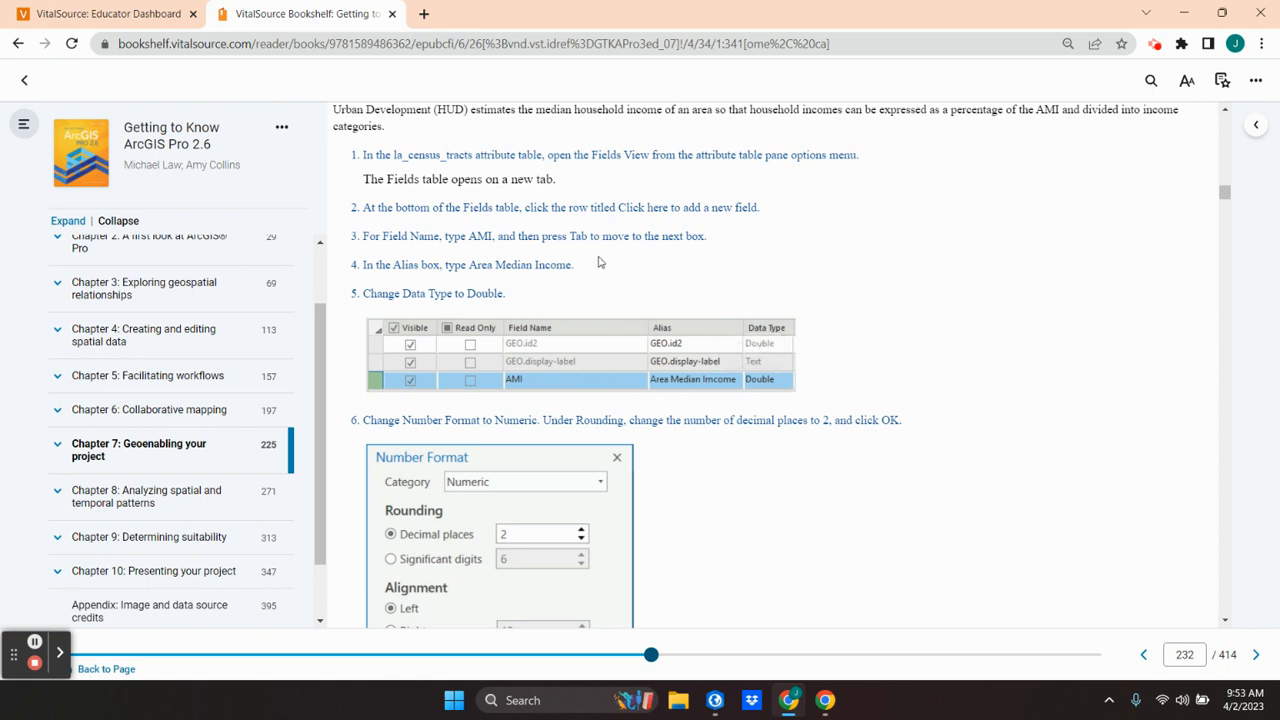
scroll(600, 262, "down", 1)
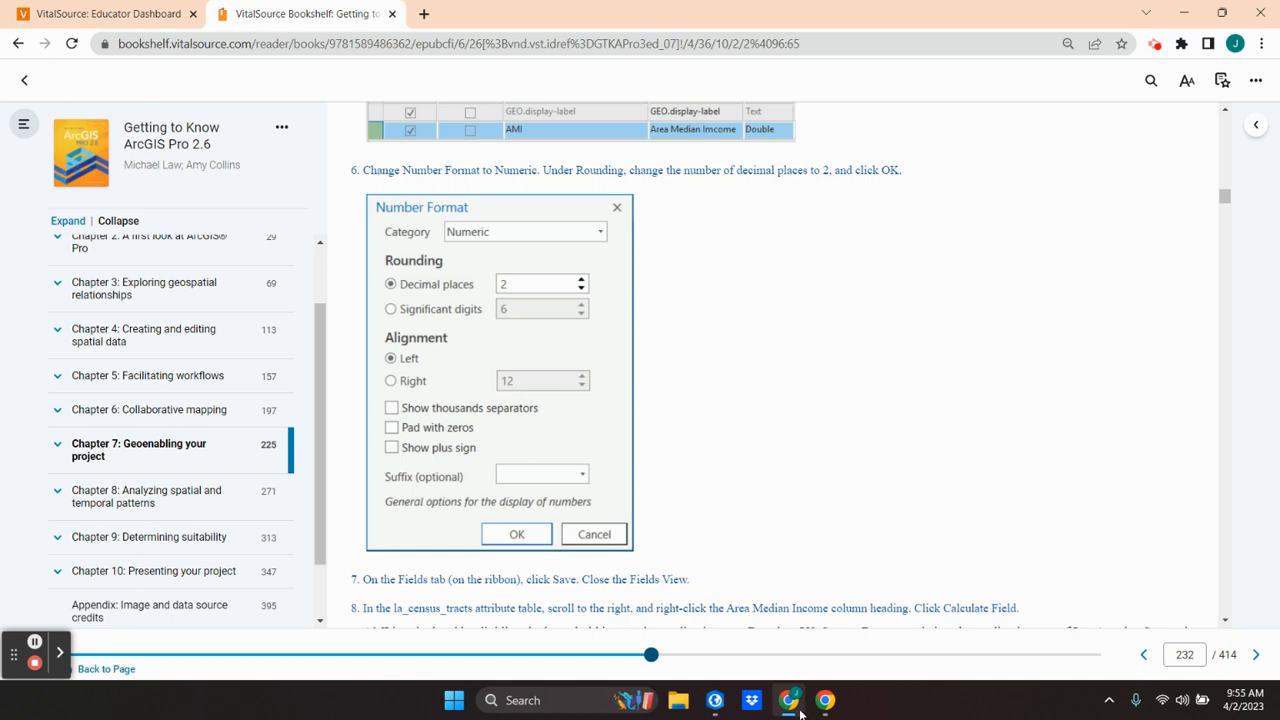
left_click(716, 708)
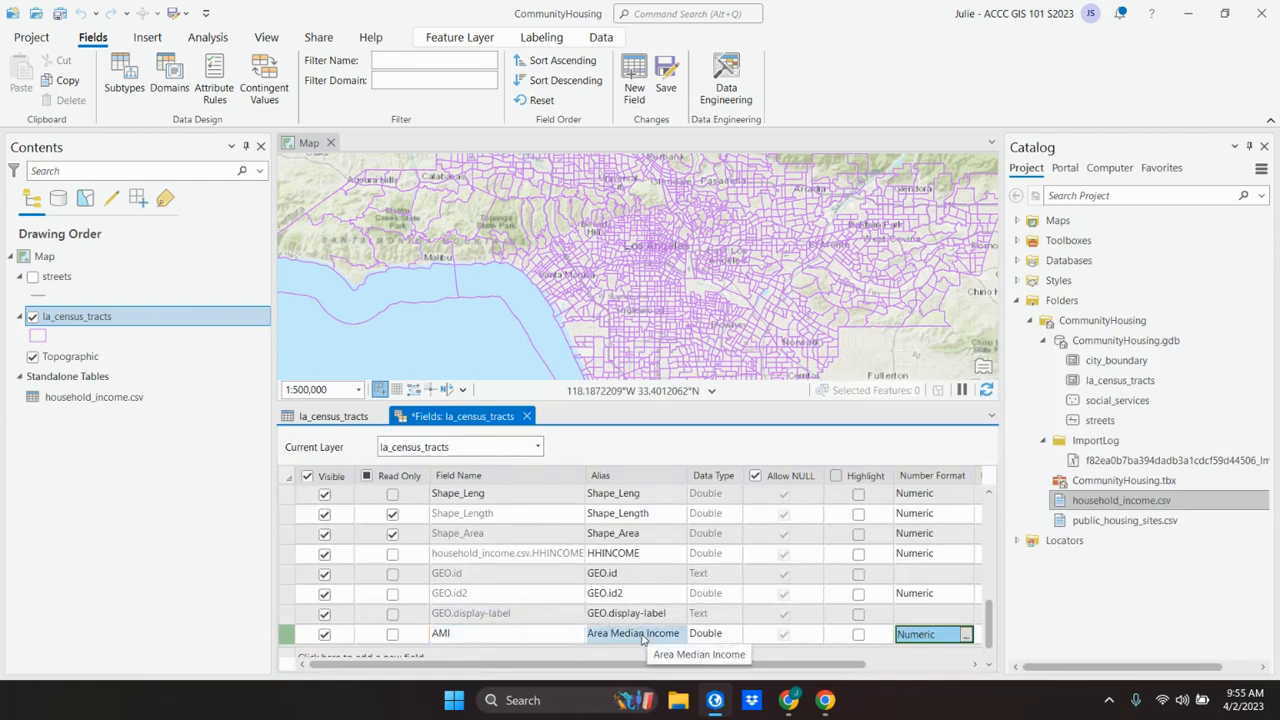
scroll(642, 638, "down", 1)
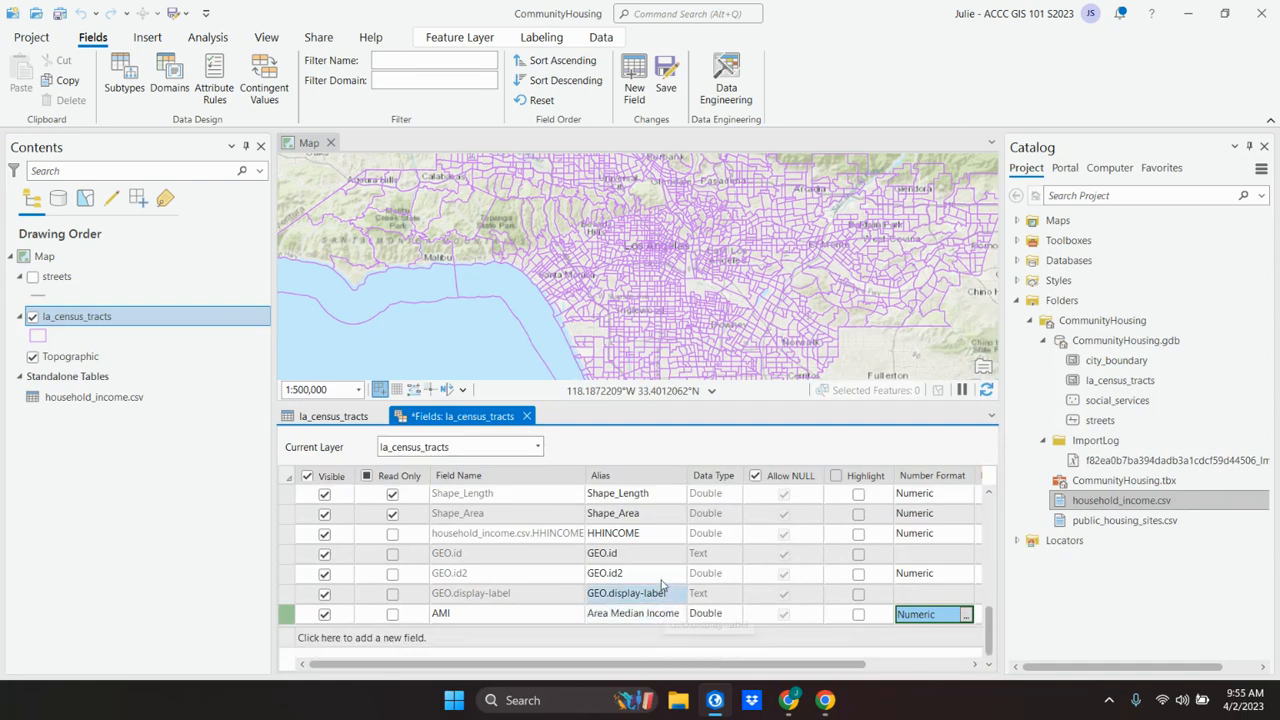
Step: Check the textbook's next instruction in Chrome, then save the field changes in ArcGIS Pro and close the Fields View
left_click(790, 704)
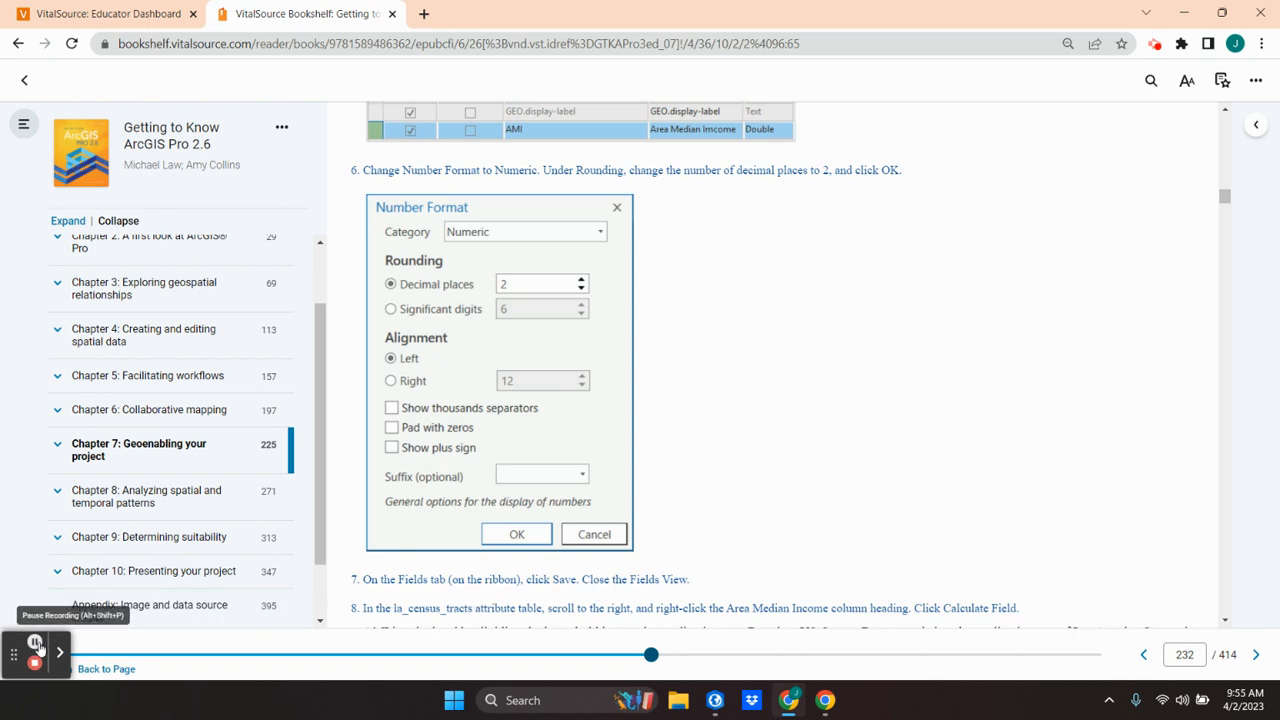
left_click(789, 700)
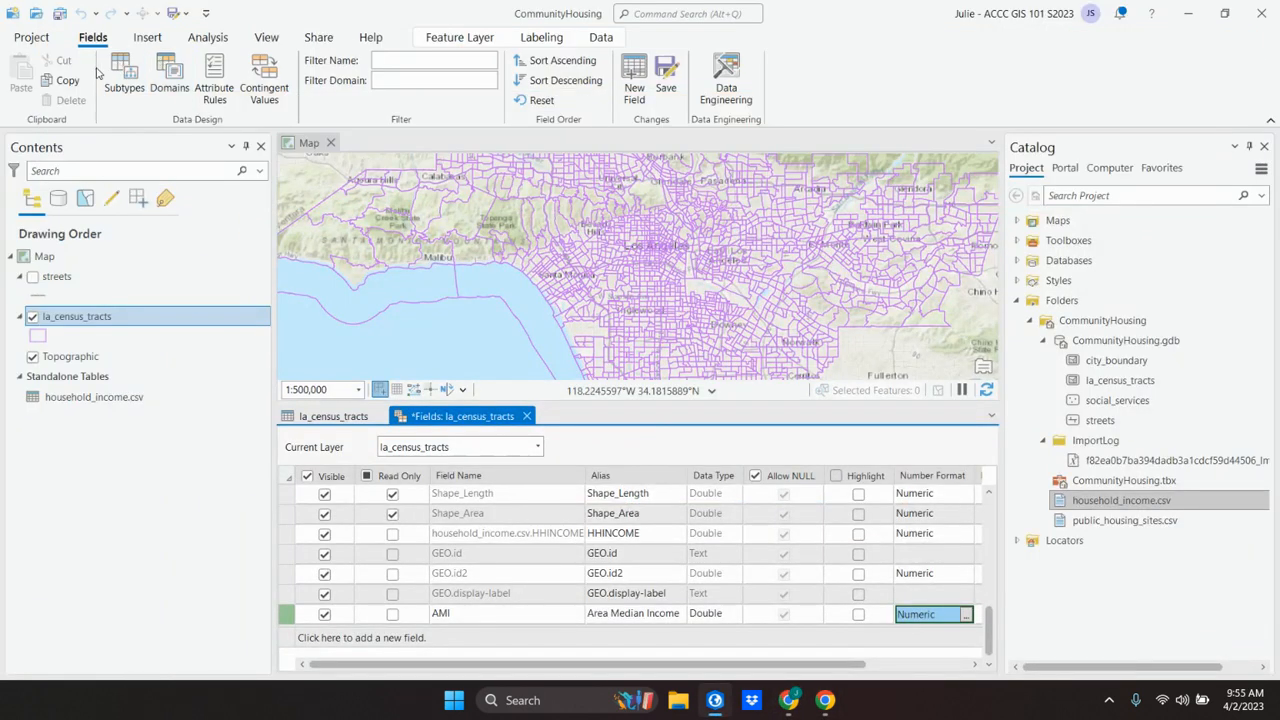
left_click(666, 72)
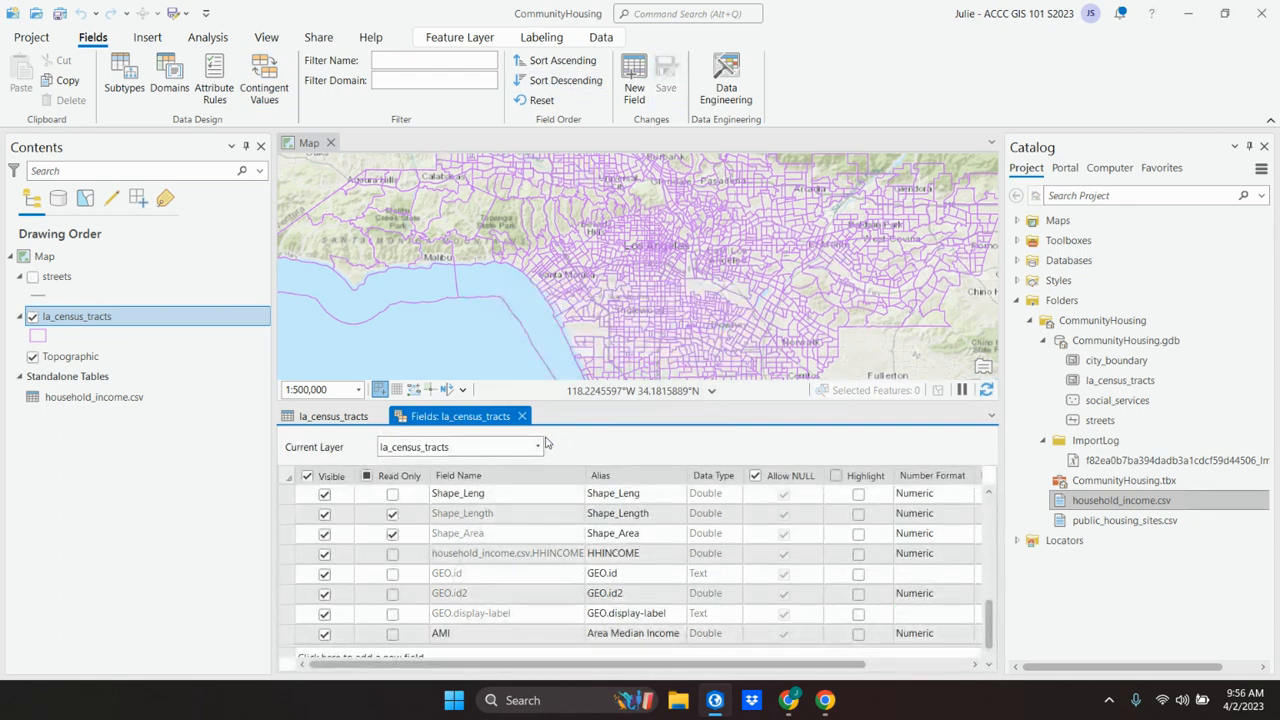
left_click(522, 416)
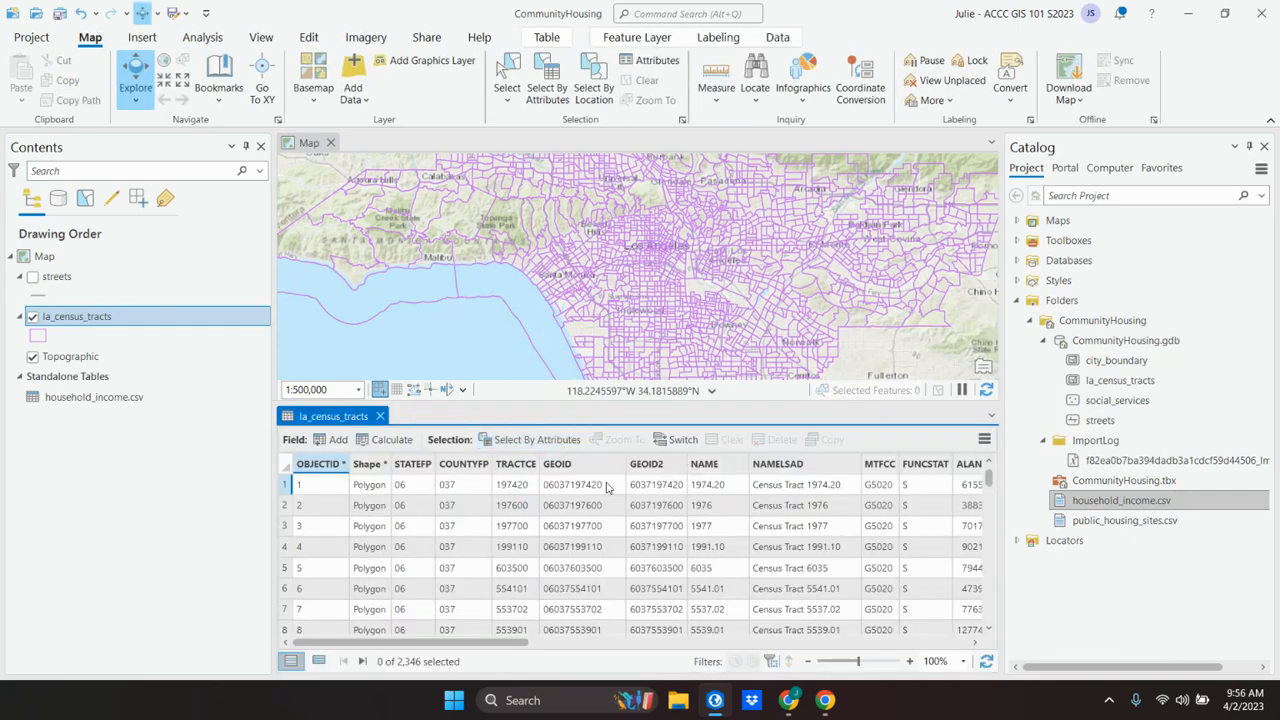
Step: Switch to Chrome and read the textbook's instructions for calculating the Area Median Income field from HHINCOME
left_click(716, 706)
left_click(716, 706)
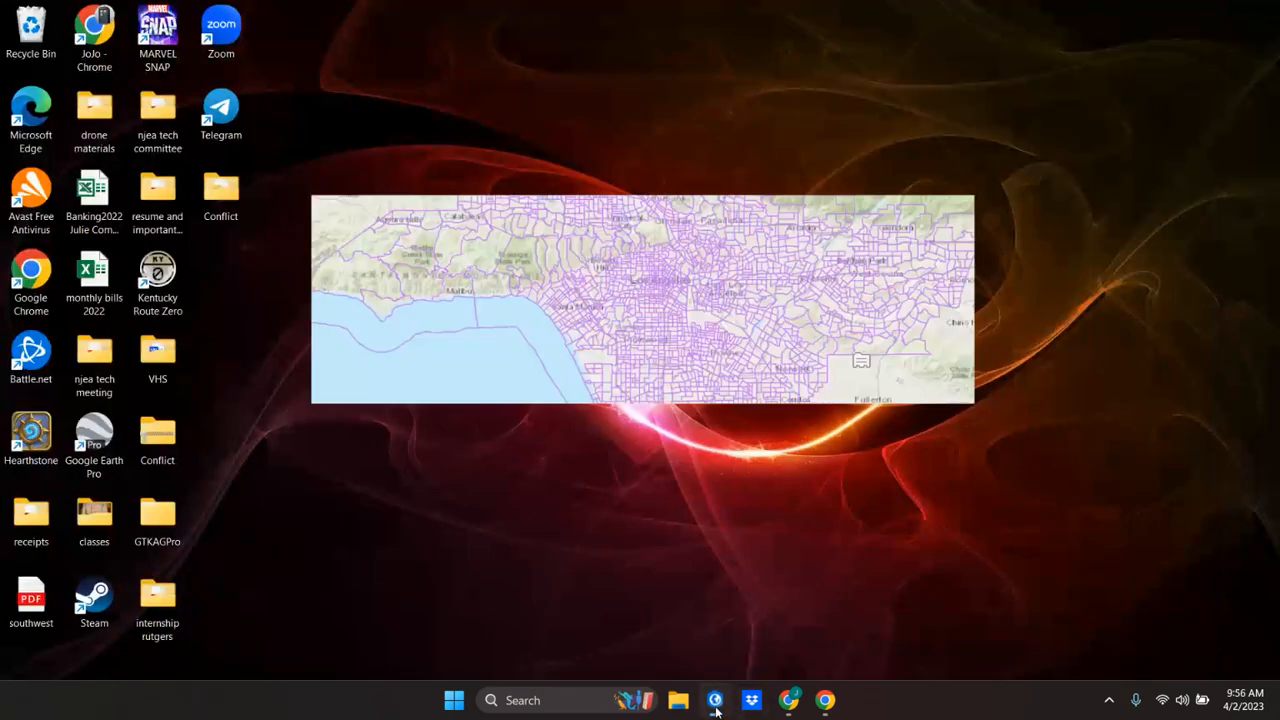
left_click(790, 704)
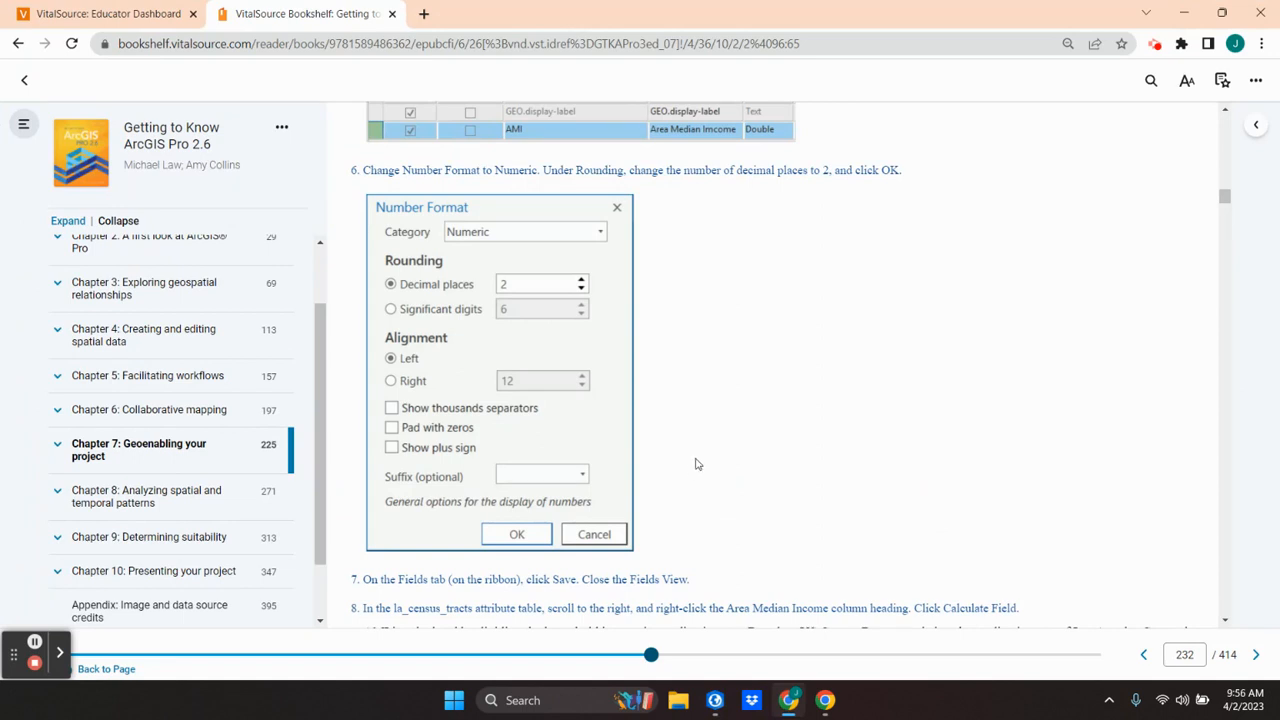
scroll(690, 500, "down", 5)
scroll(698, 461, "down", 2)
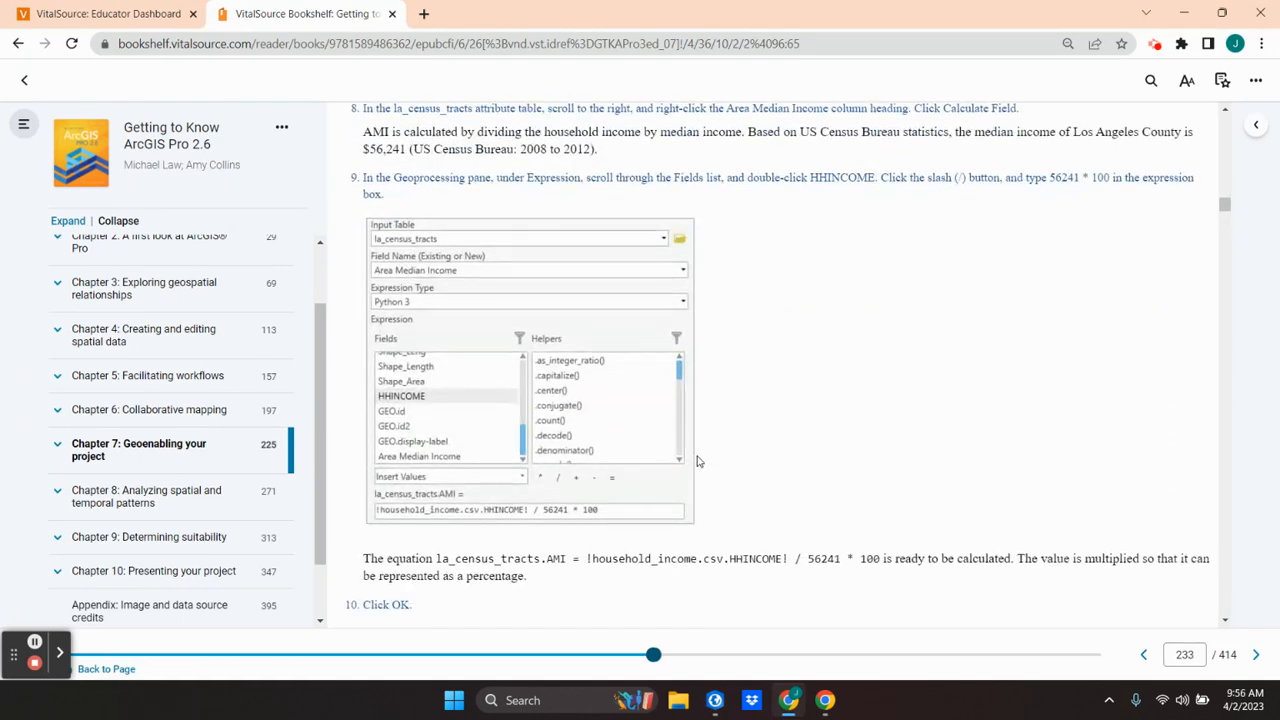
scroll(696, 459, "up", 2)
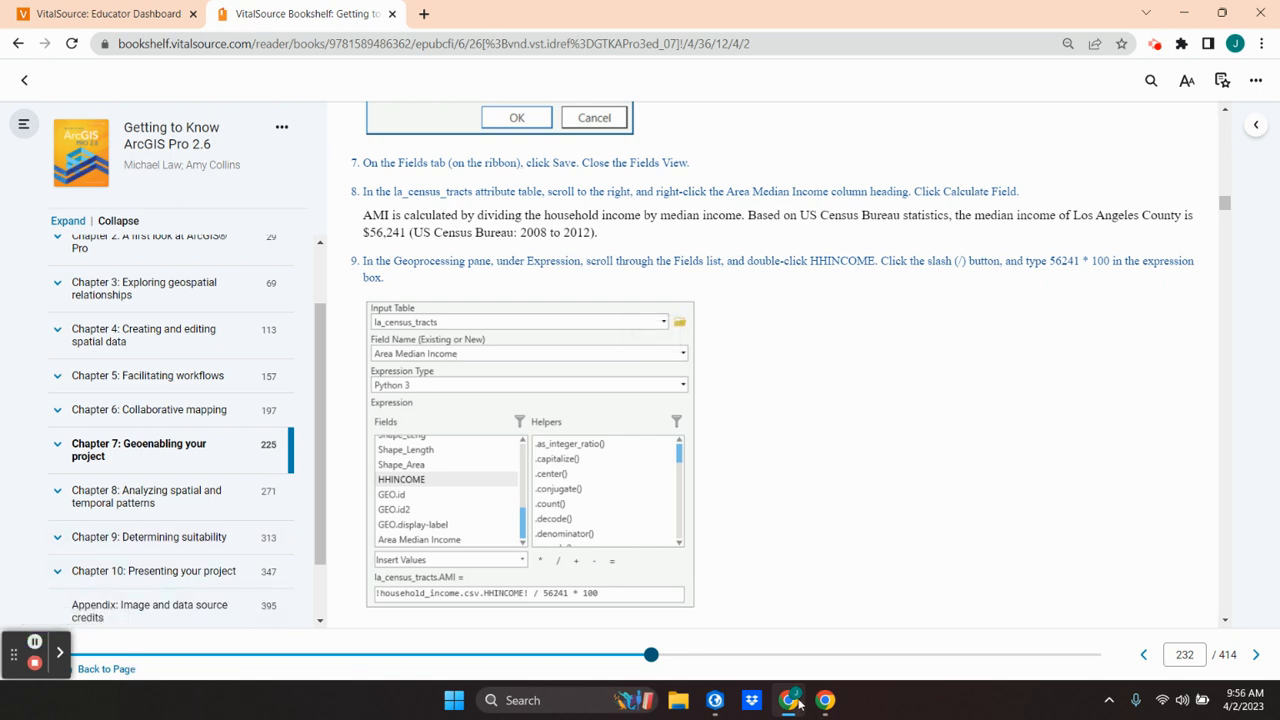
mouse_move(786, 697)
Step: Switch to ArcGIS Pro and open Calculate Field for the Area Median Income column of the la_census_tracts table
left_click(714, 700)
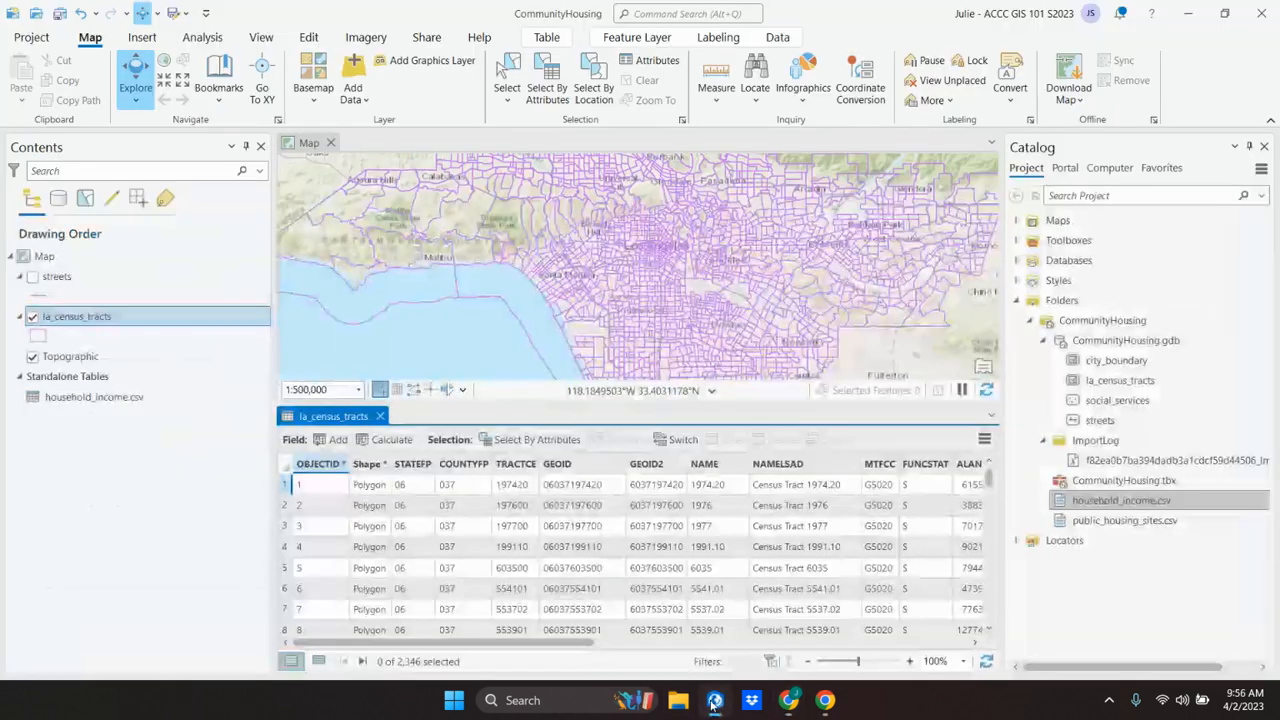
left_click_drag(515, 643, 922, 668)
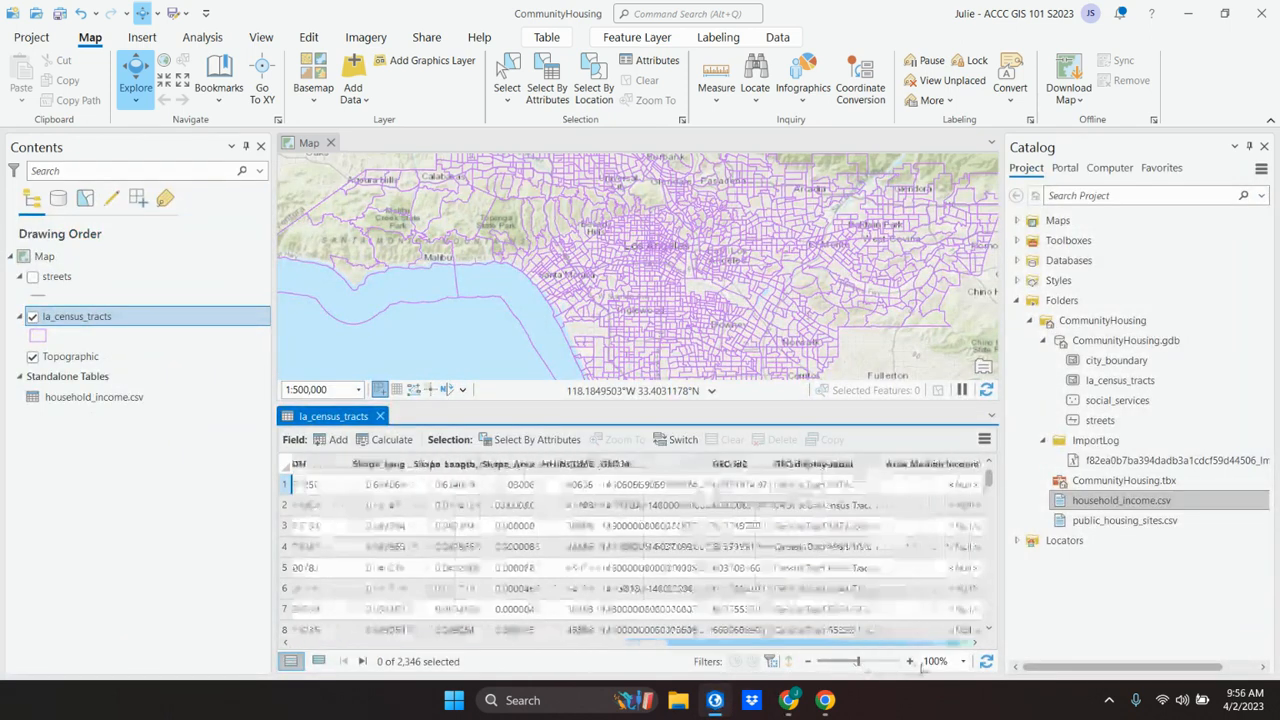
left_click(946, 467)
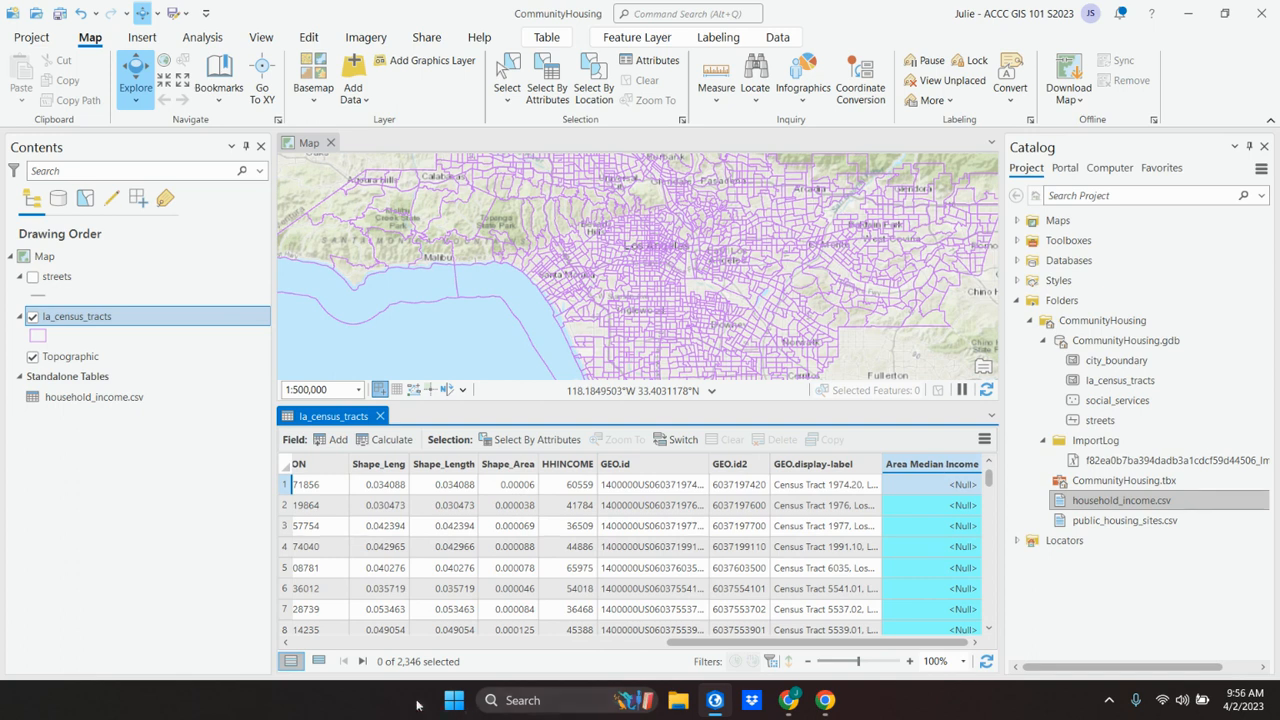
left_click(386, 440)
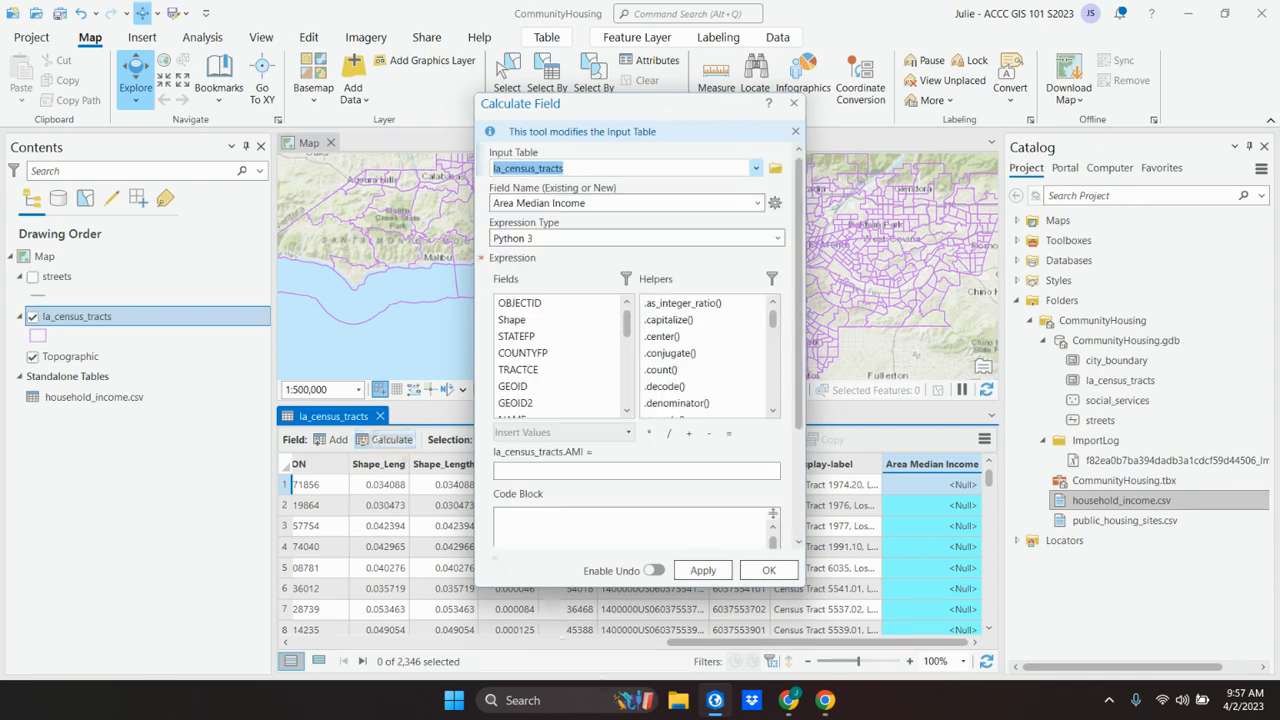
Step: Check the expression in the Chrome textbook, then in ArcGIS Pro calculate Area Median Income as !household_income.csv.HHINCOME! / 56241 * 100
left_click(715, 702)
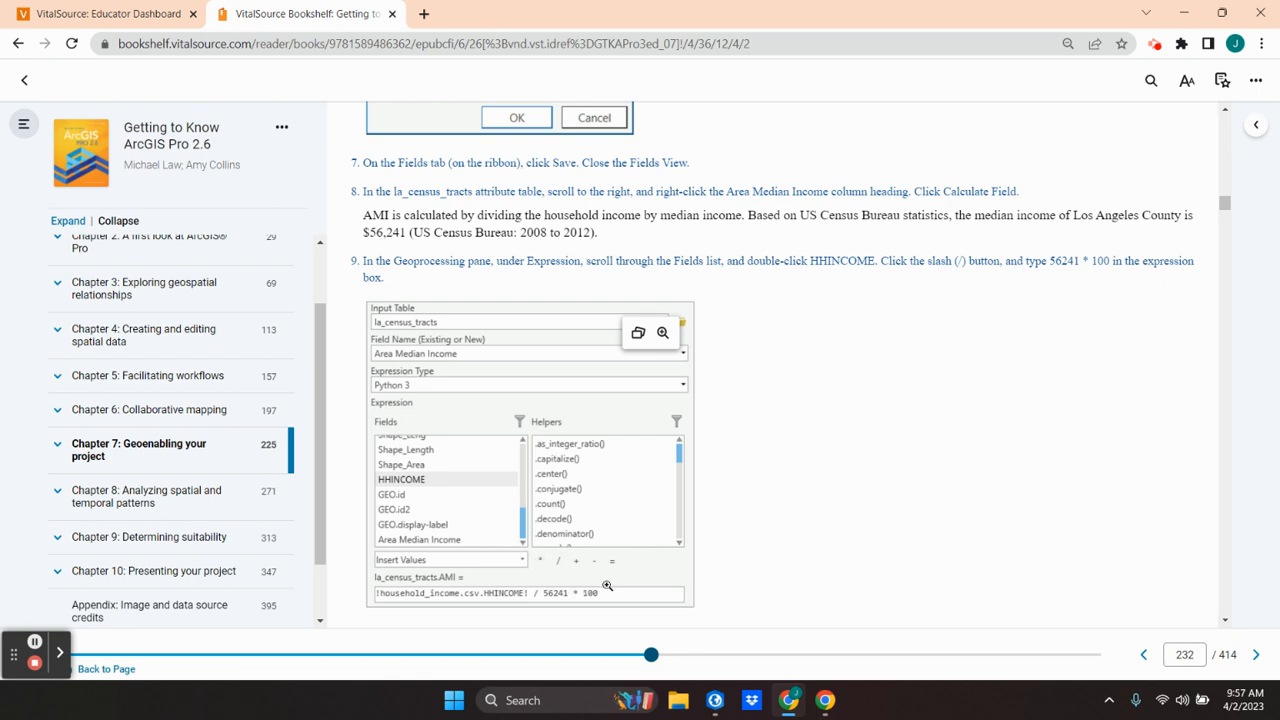
left_click(35, 645)
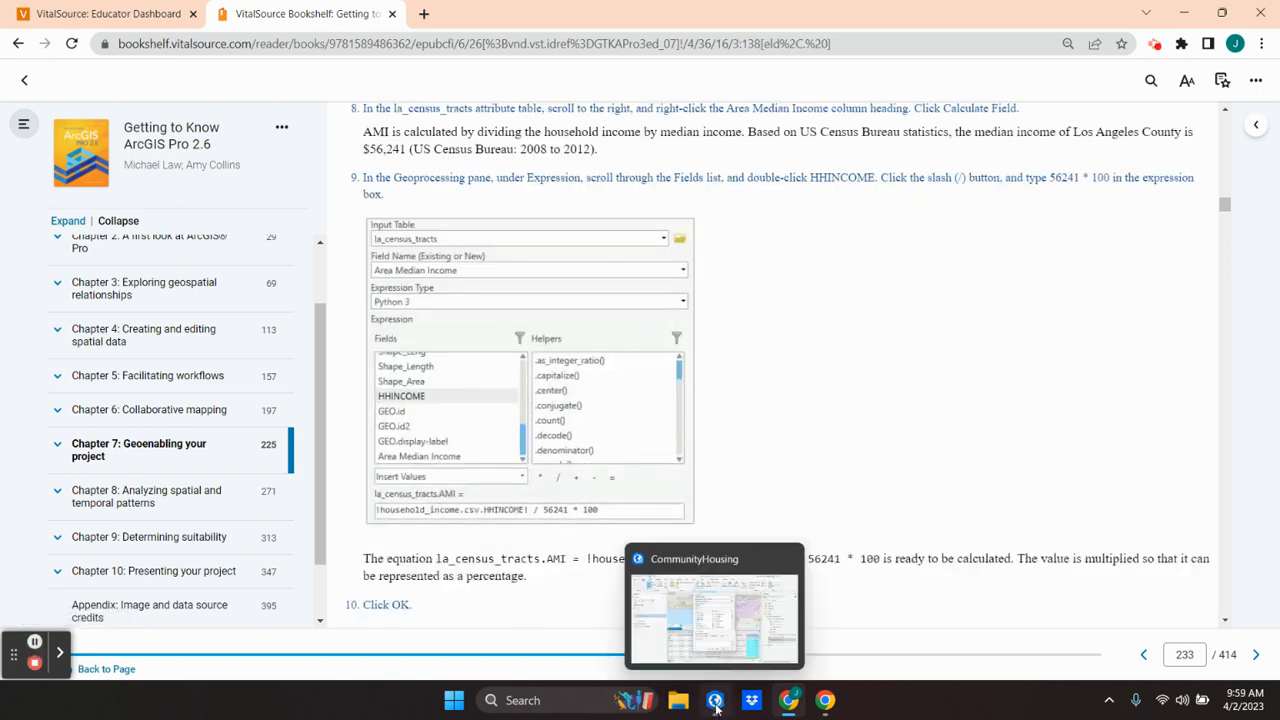
left_click(715, 700)
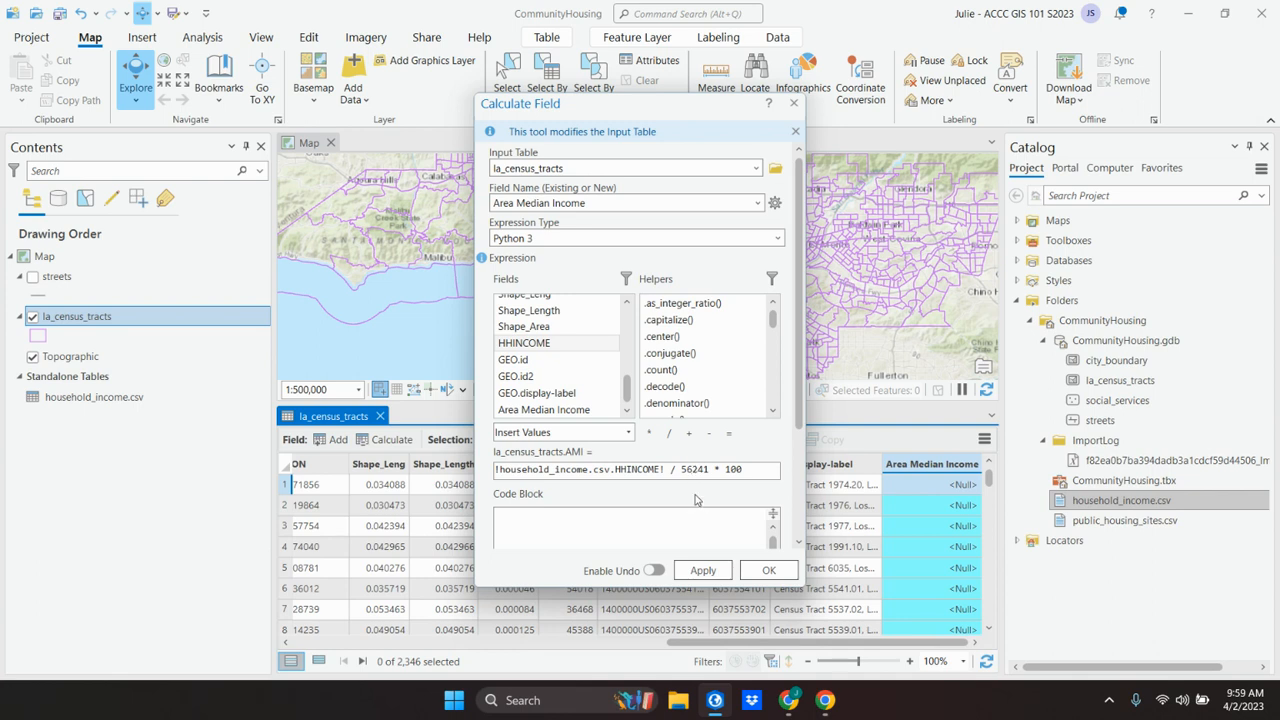
left_click(763, 571)
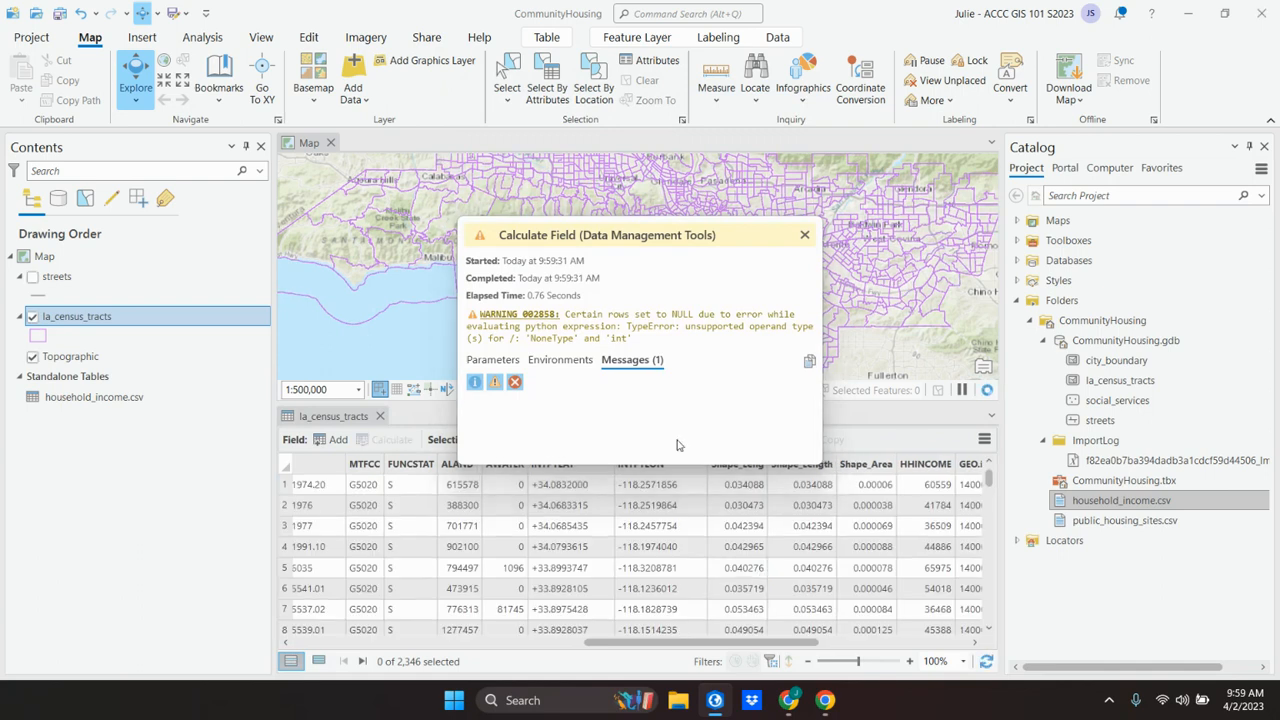
Step: Read the Calculate Field messages, close the report and examine the Area Median Income values in the table
left_click(632, 359)
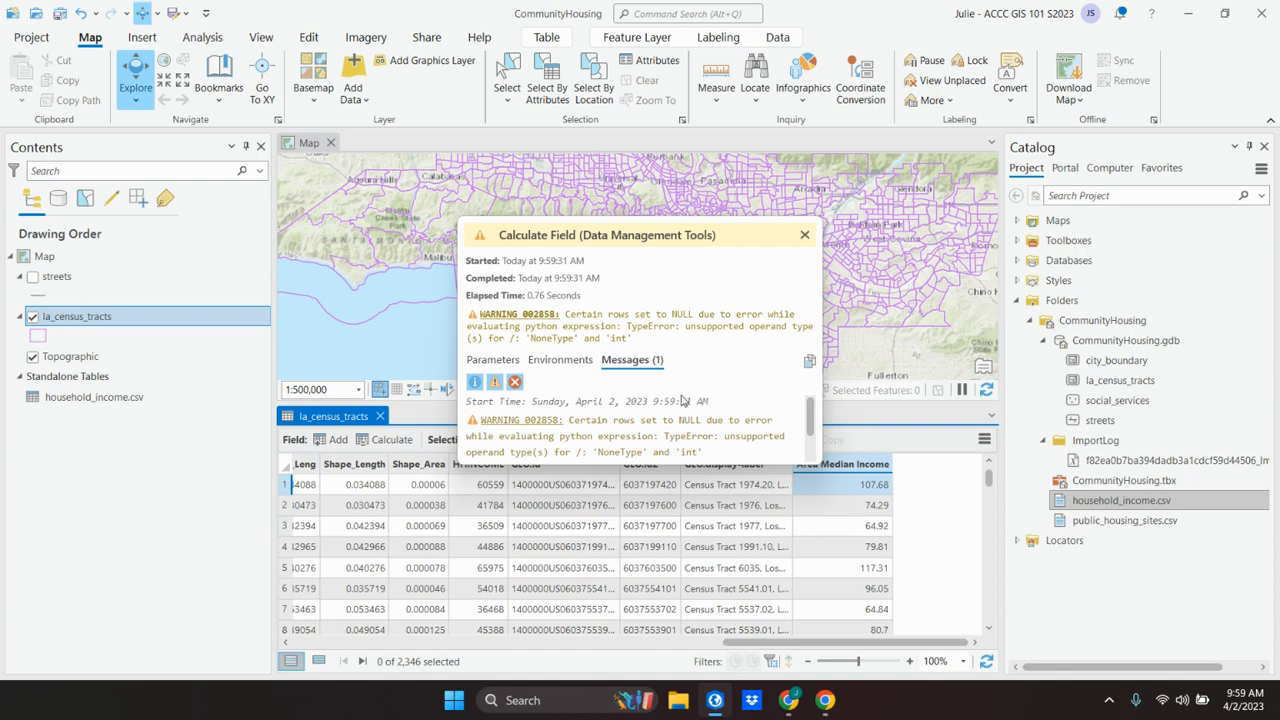
left_click(804, 237)
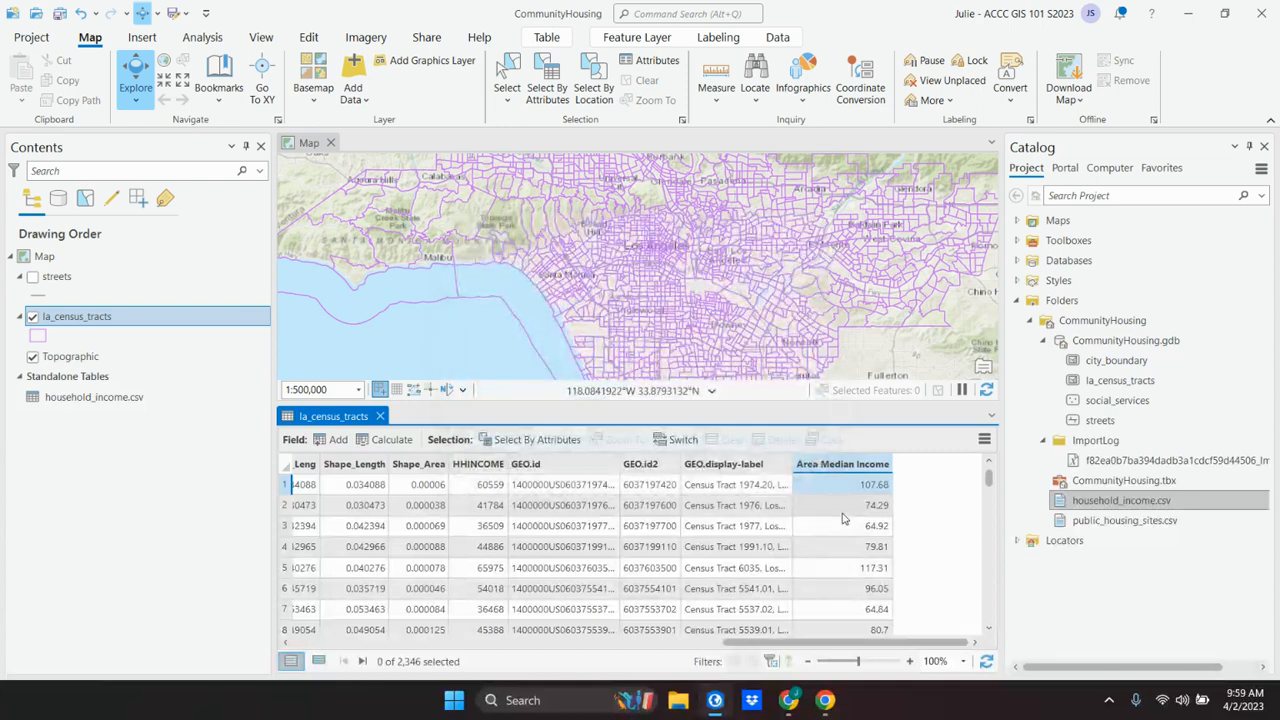
scroll(825, 535, "down", 2)
scroll(843, 518, "up", 2)
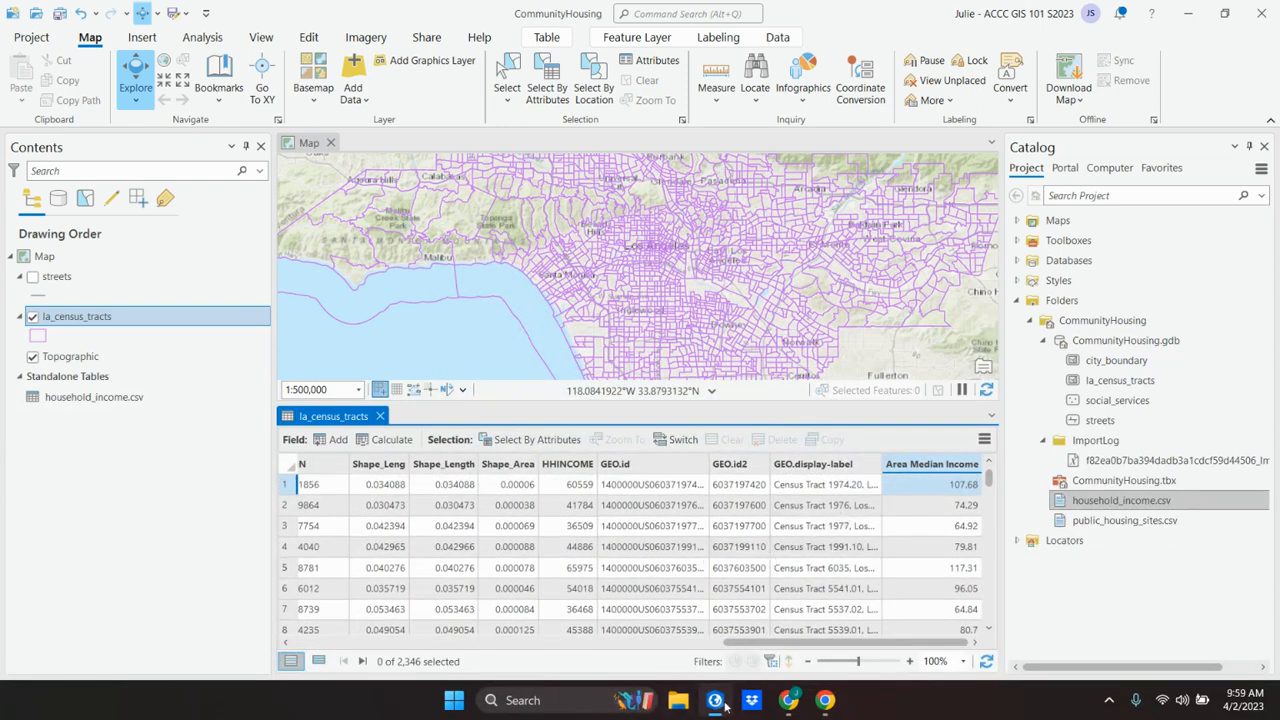
Step: Switch to Chrome and read the textbook's AMI income classification and its instructions for symbolizing with graduated colors
left_click(785, 706)
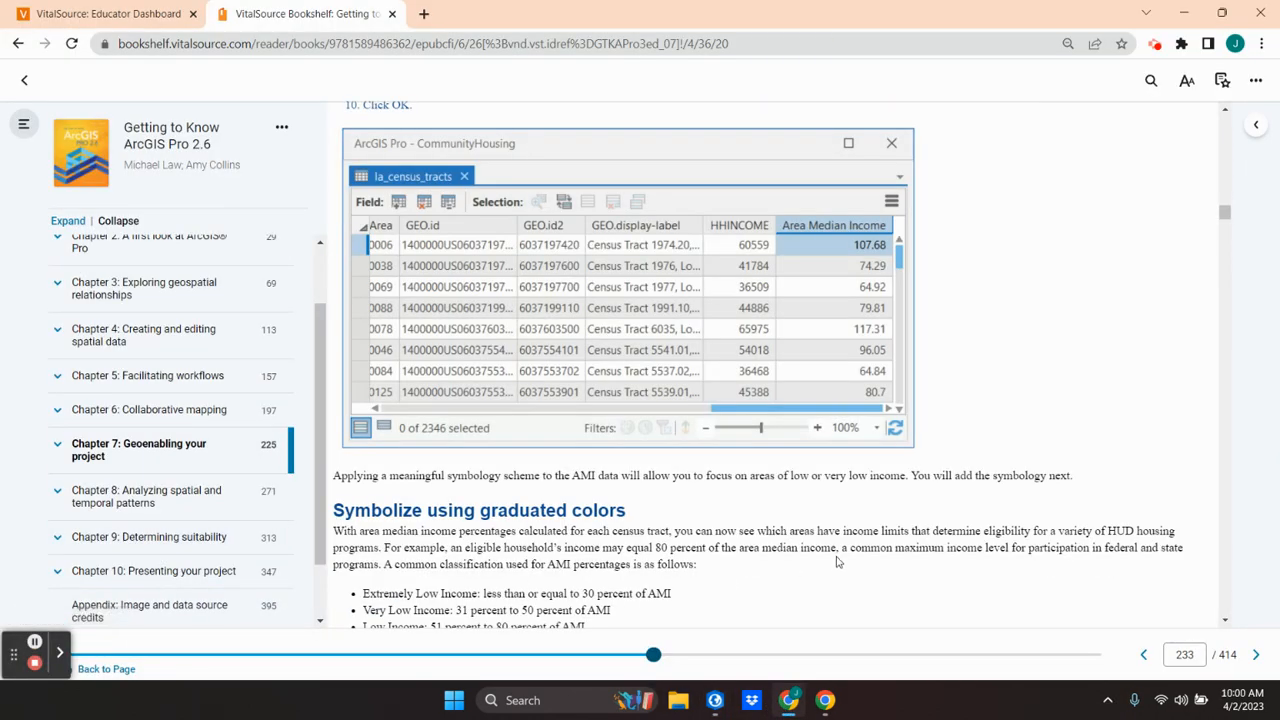
scroll(808, 519, "down", 1)
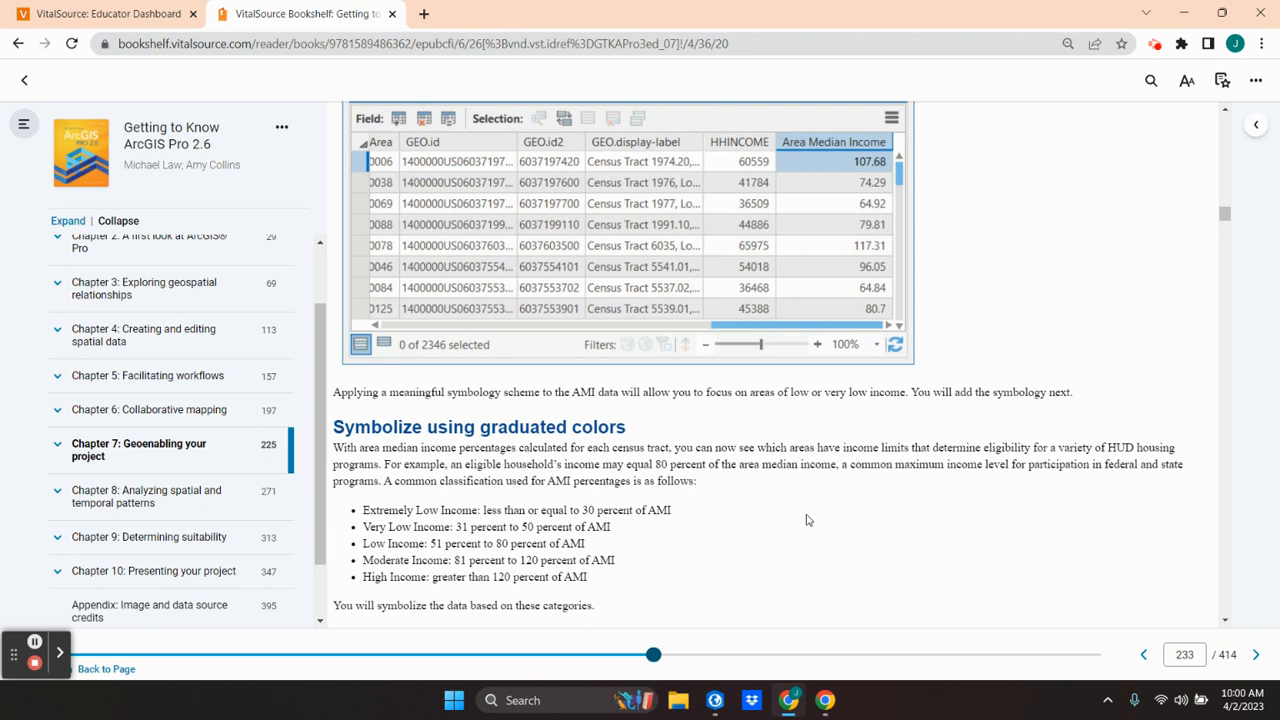
scroll(808, 519, "down", 1)
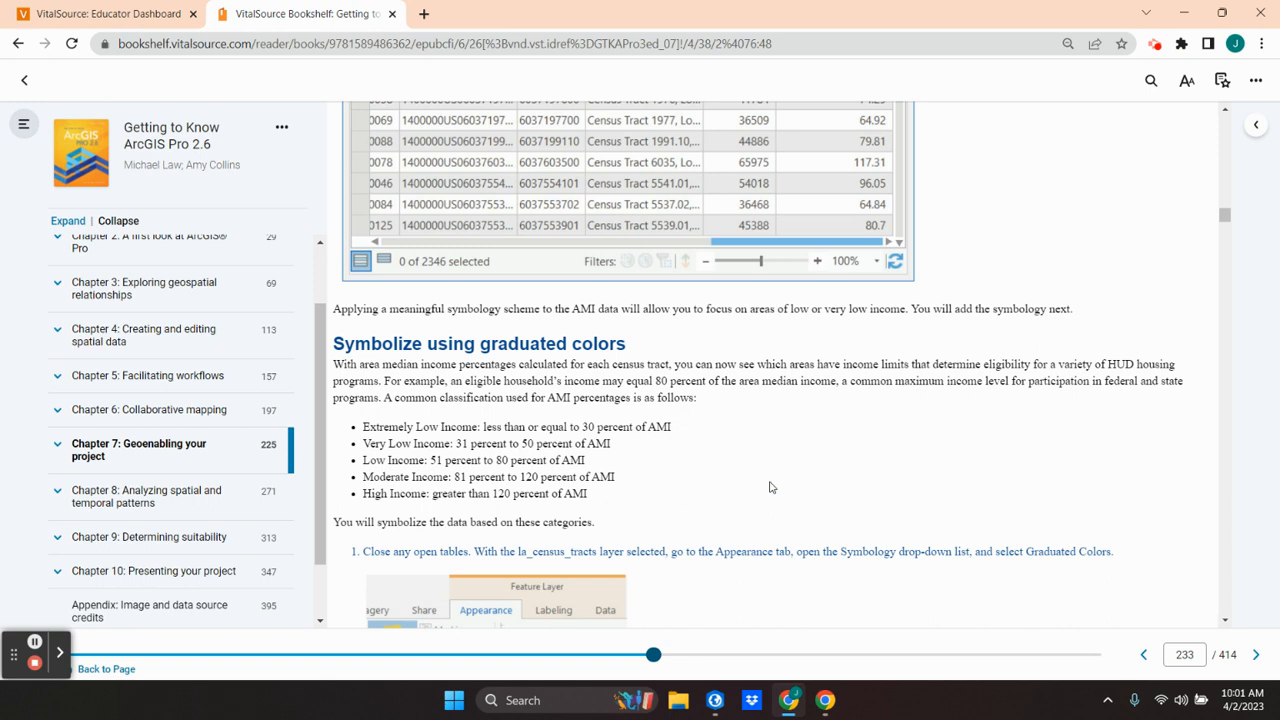
scroll(775, 490, "down", 1)
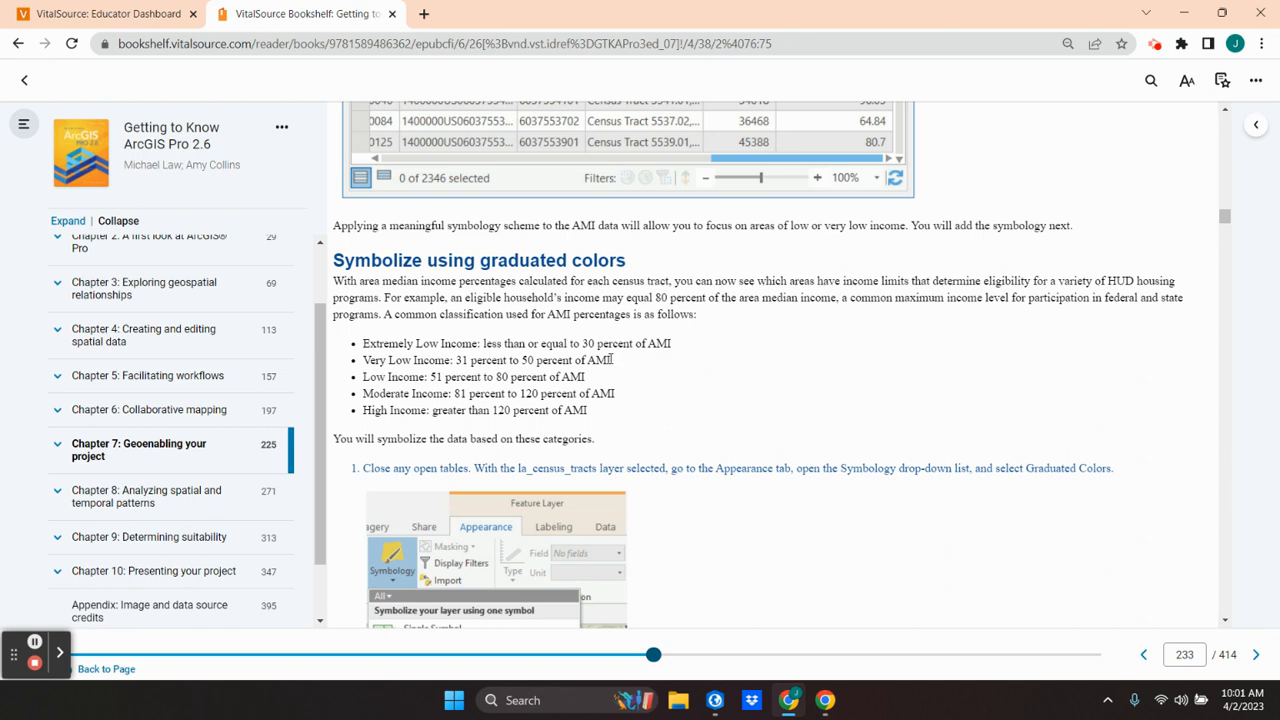
scroll(755, 383, "down", 2)
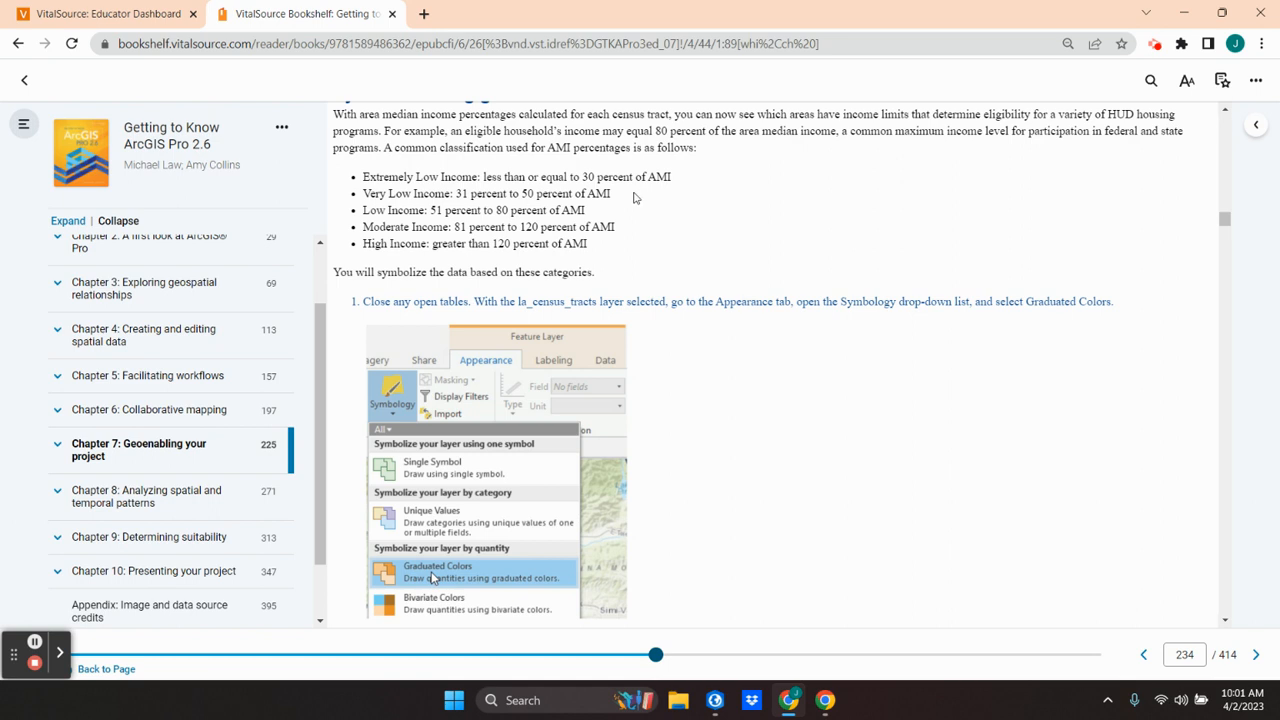
scroll(633, 197, "down", 1)
scroll(633, 197, "down", 1)
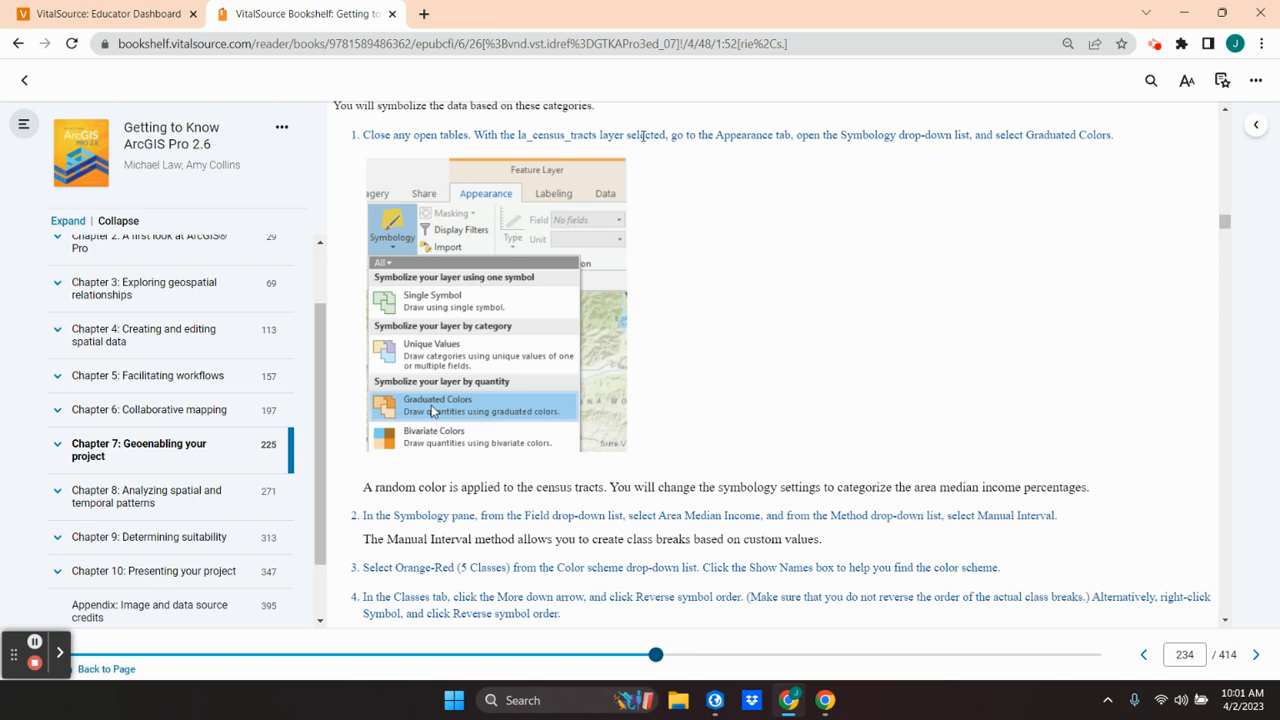
Step: Return to ArcGIS Pro with the attribute table closed and symbolize la_census_tracts with Graduated Colors
mouse_move(487, 201)
left_click(790, 700)
left_click(790, 700)
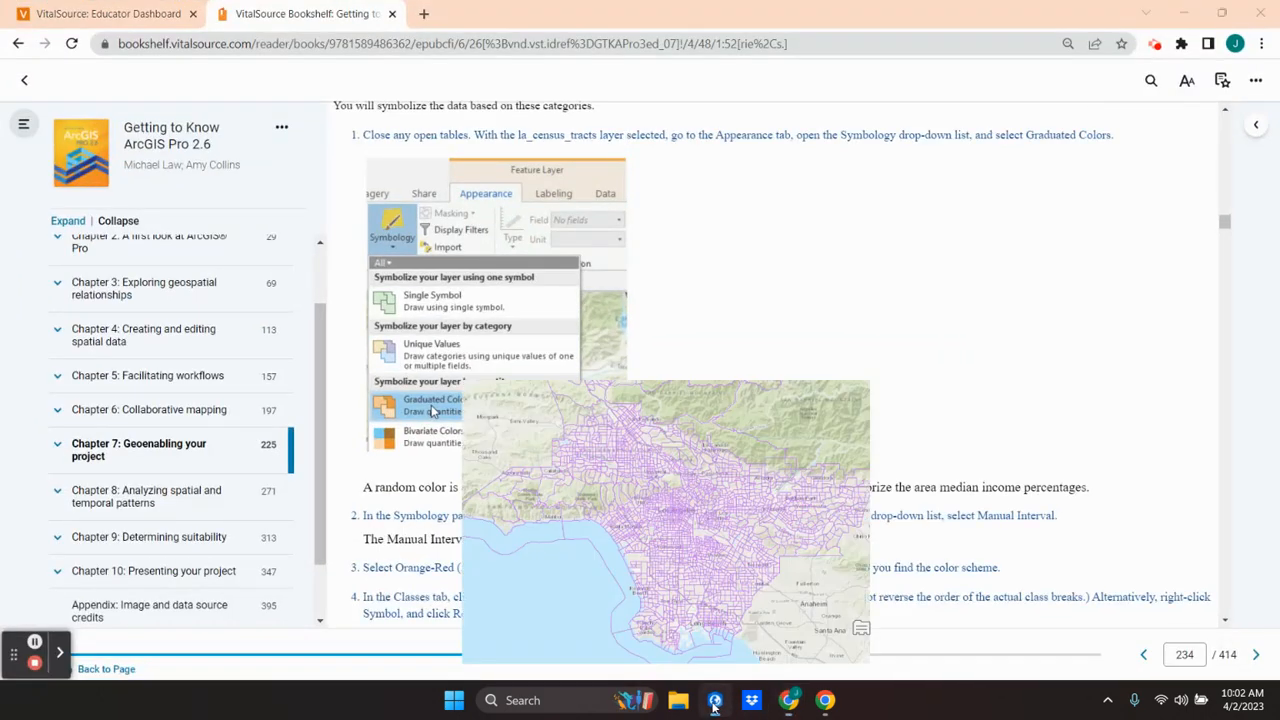
left_click(714, 703)
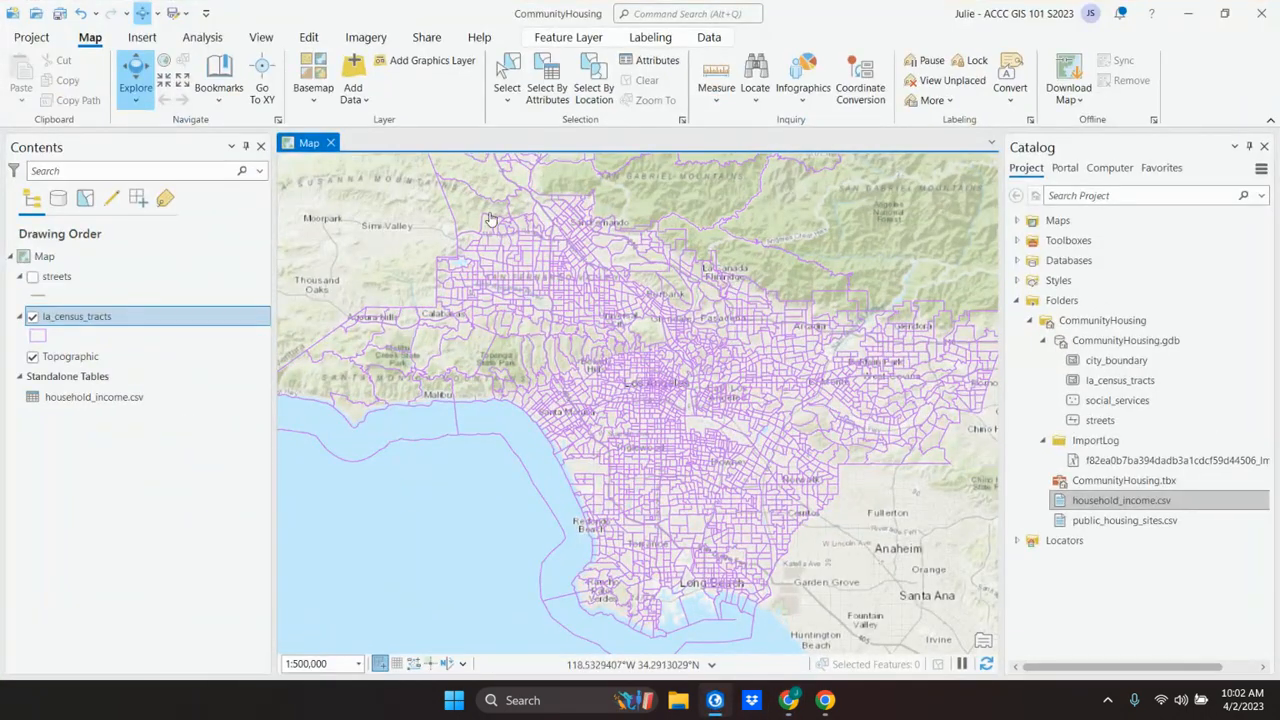
left_click(568, 37)
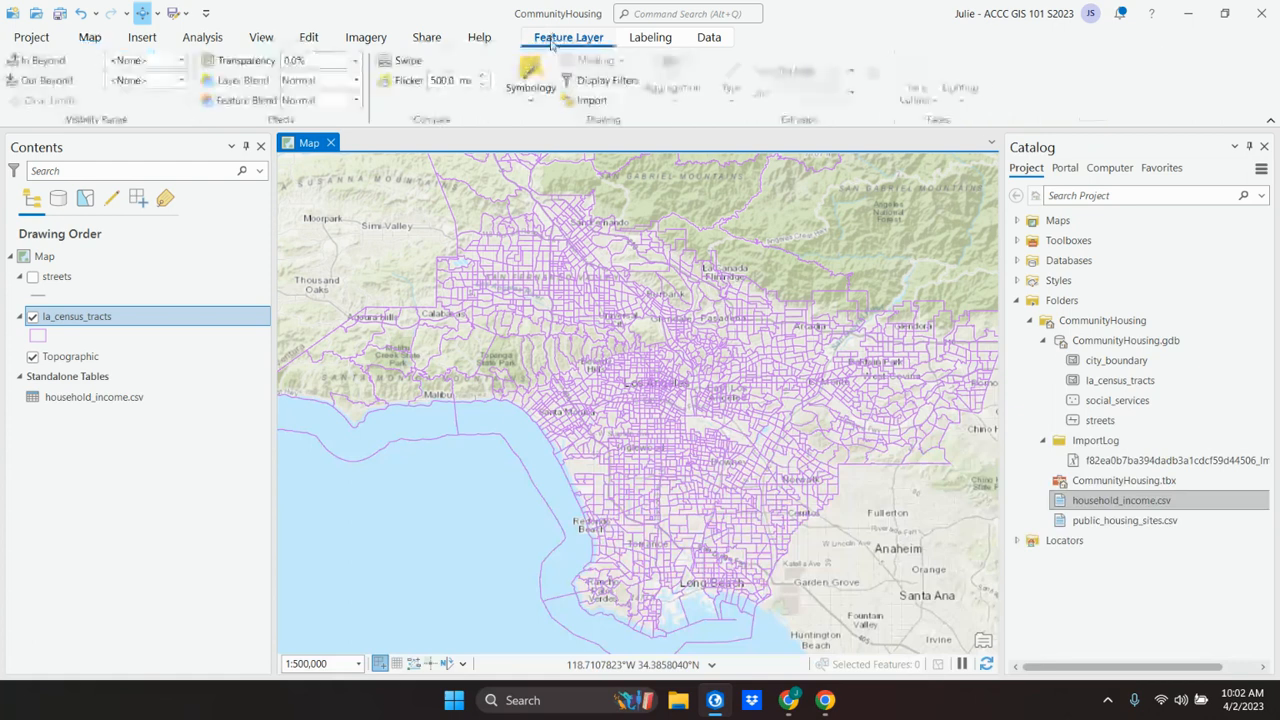
left_click(531, 99)
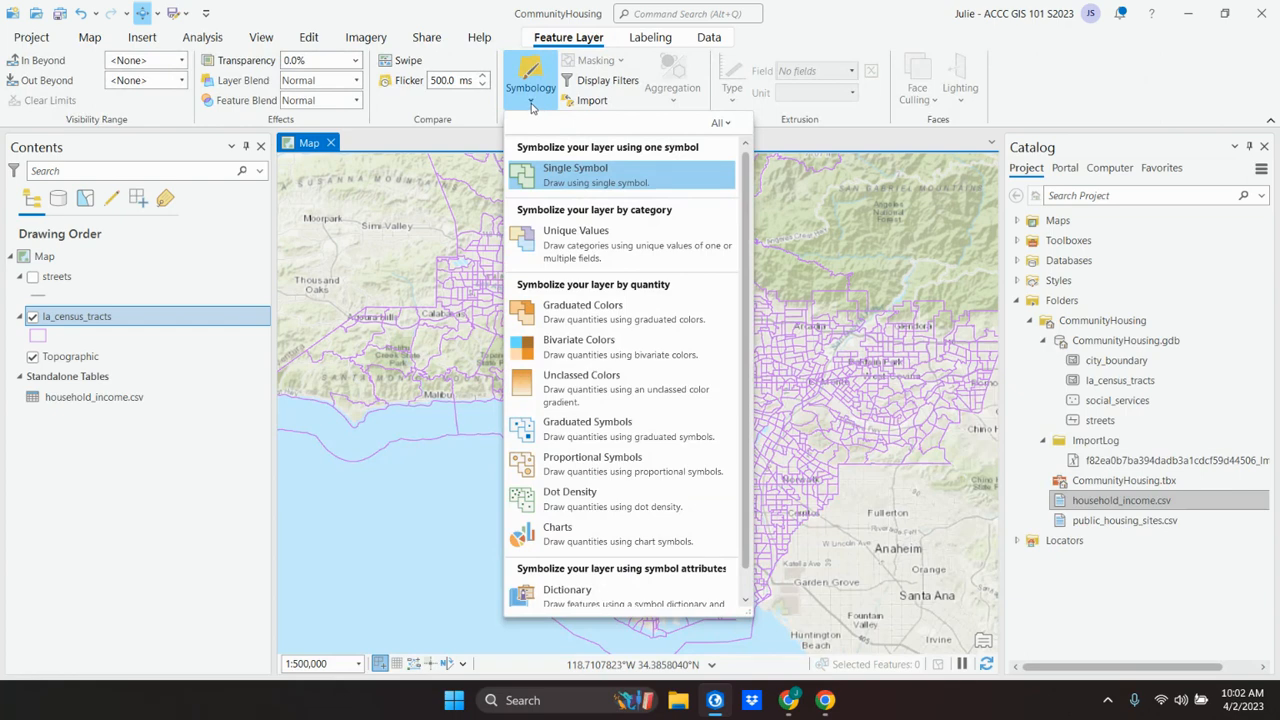
left_click(578, 313)
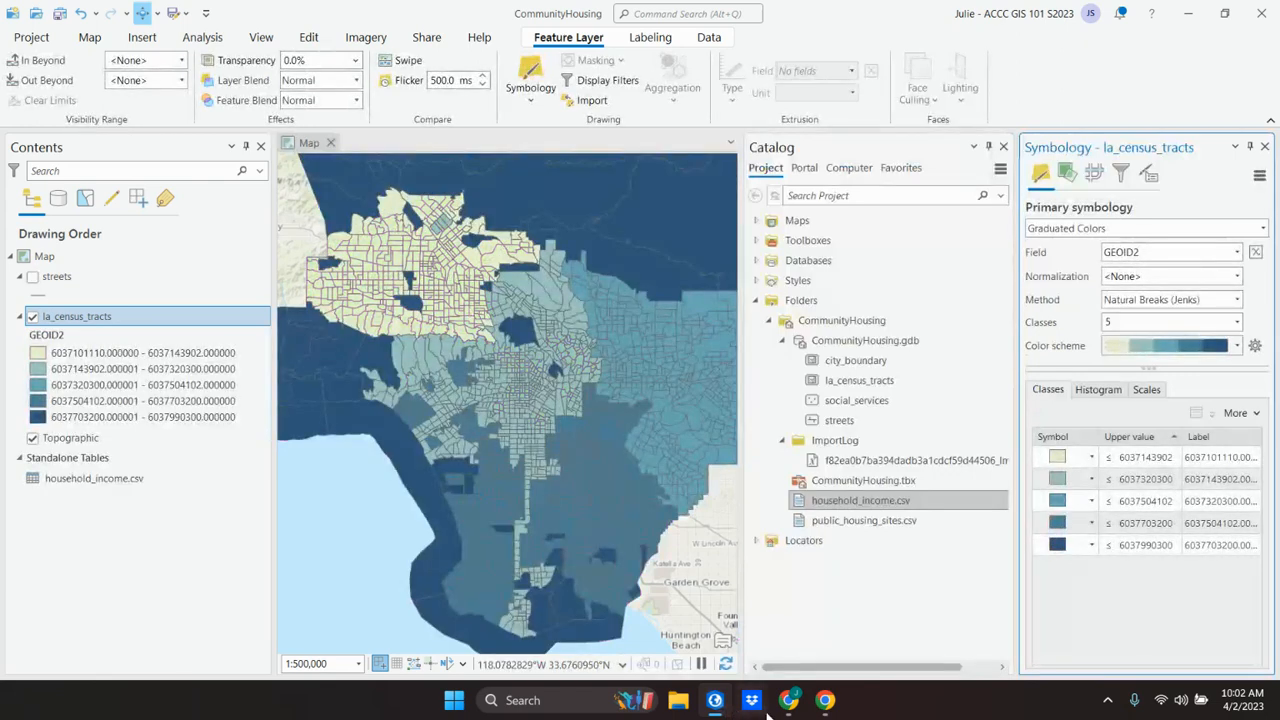
Step: Switch to Chrome and study the textbook's symbology steps for field, method, color scheme, symbol order, class upper values and labels
mouse_move(727, 708)
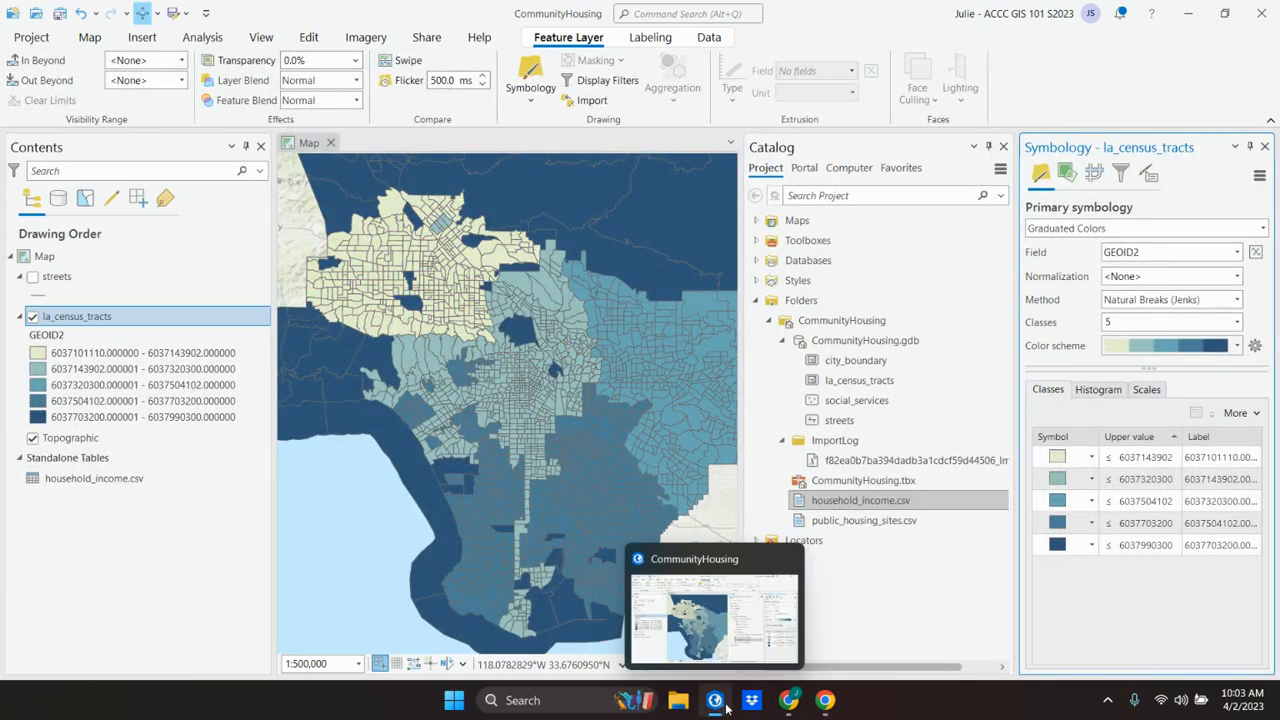
left_click(788, 703)
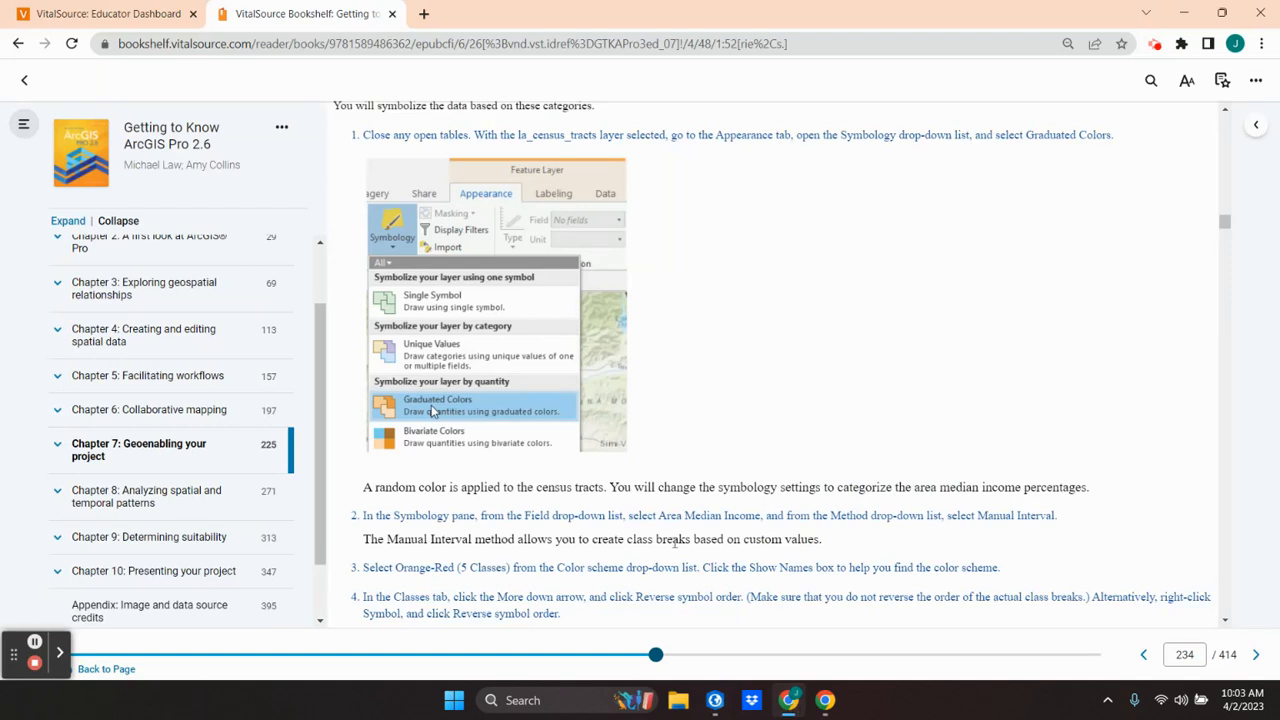
scroll(684, 565, "down", 1)
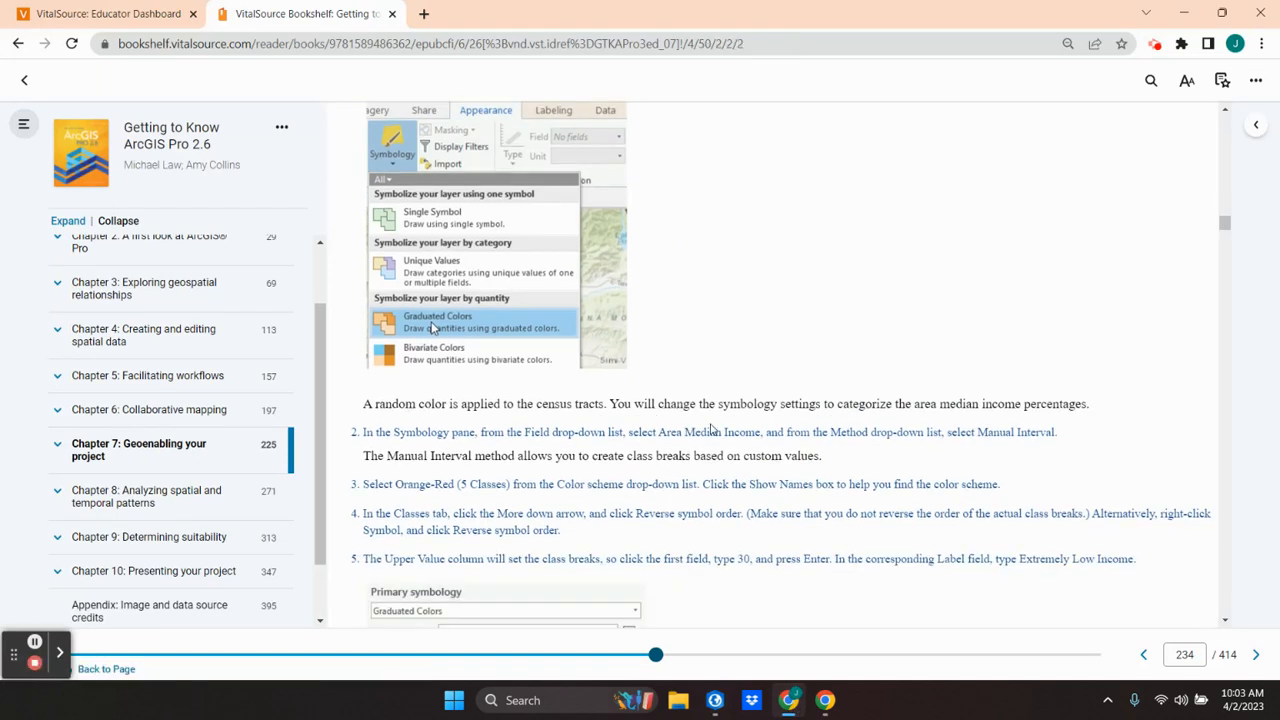
scroll(711, 430, "down", 2)
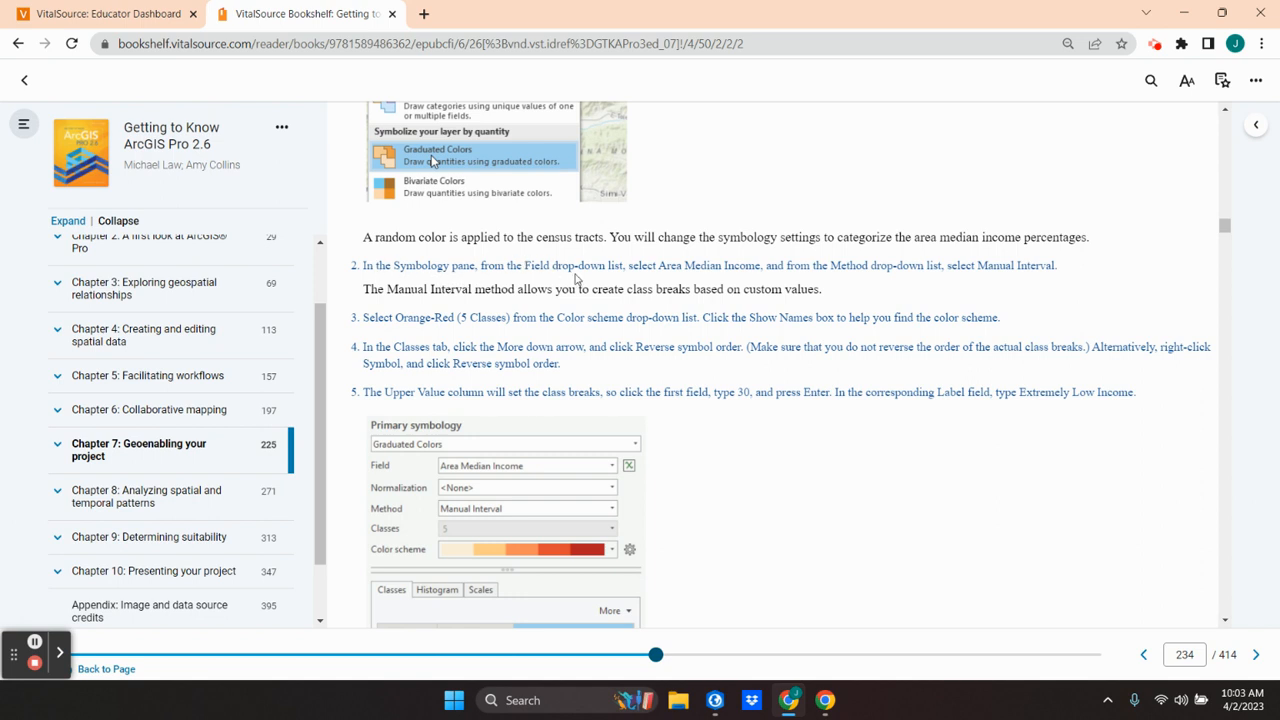
mouse_move(512, 452)
mouse_move(472, 522)
scroll(688, 596, "down", 2)
scroll(694, 590, "down", 1)
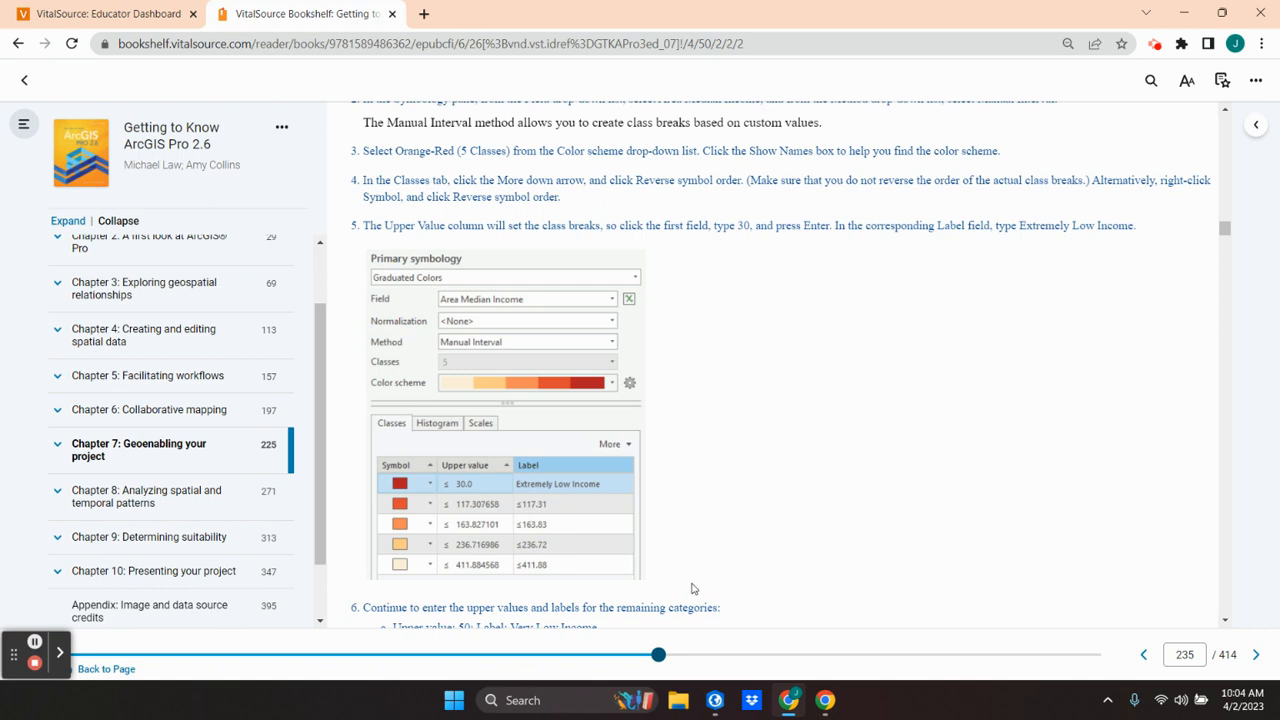
scroll(694, 589, "up", 1)
scroll(694, 589, "down", 1)
scroll(694, 589, "up", 1)
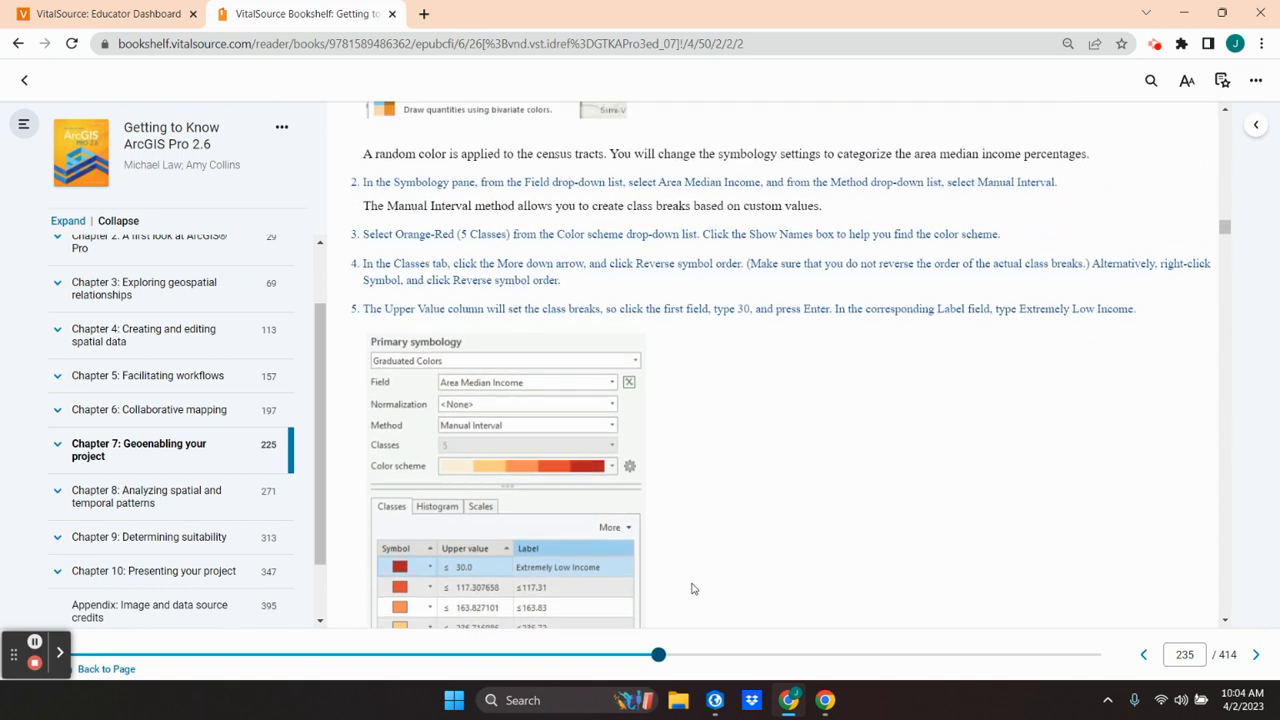
mouse_move(553, 598)
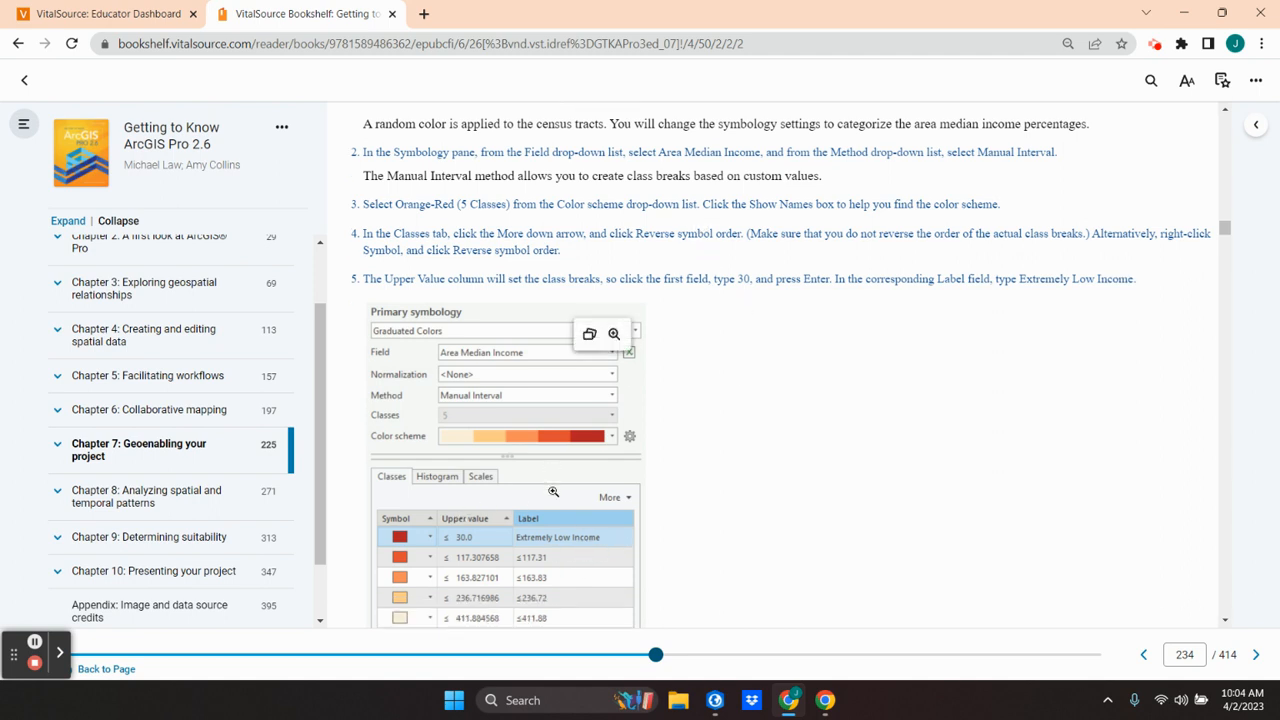
scroll(553, 491, "down", 2)
scroll(553, 491, "up", 2)
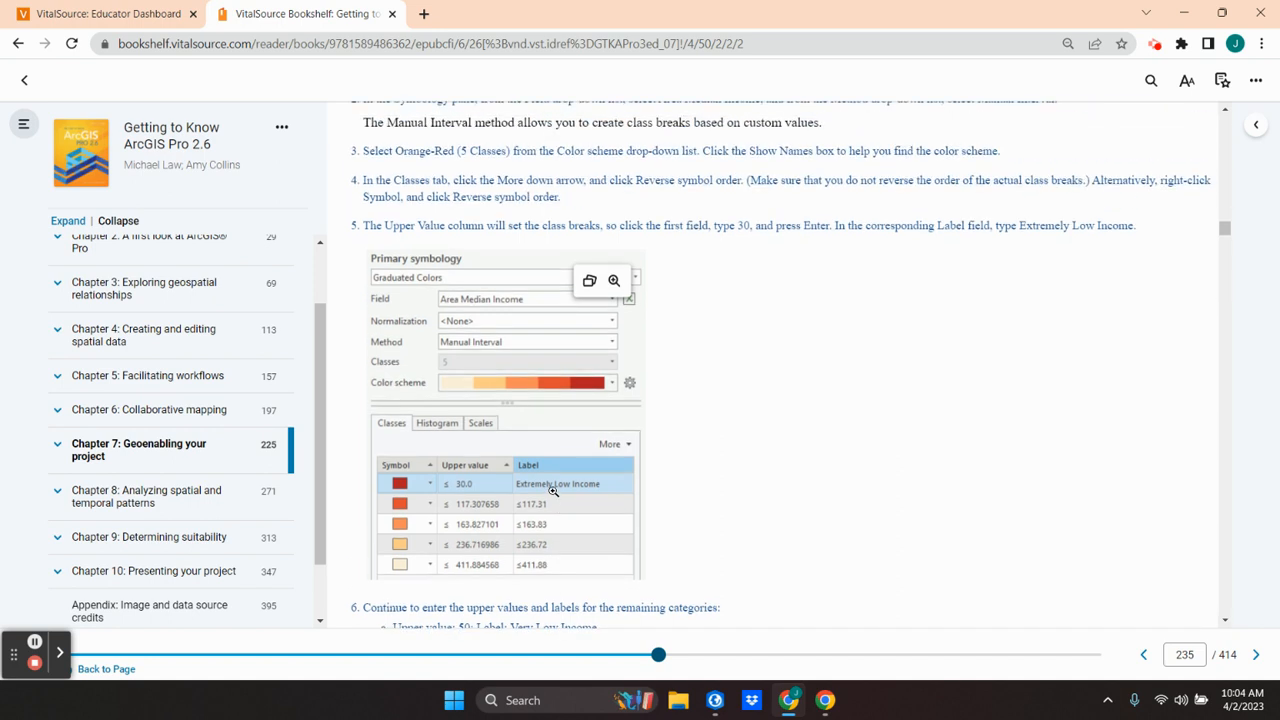
scroll(553, 491, "down", 1)
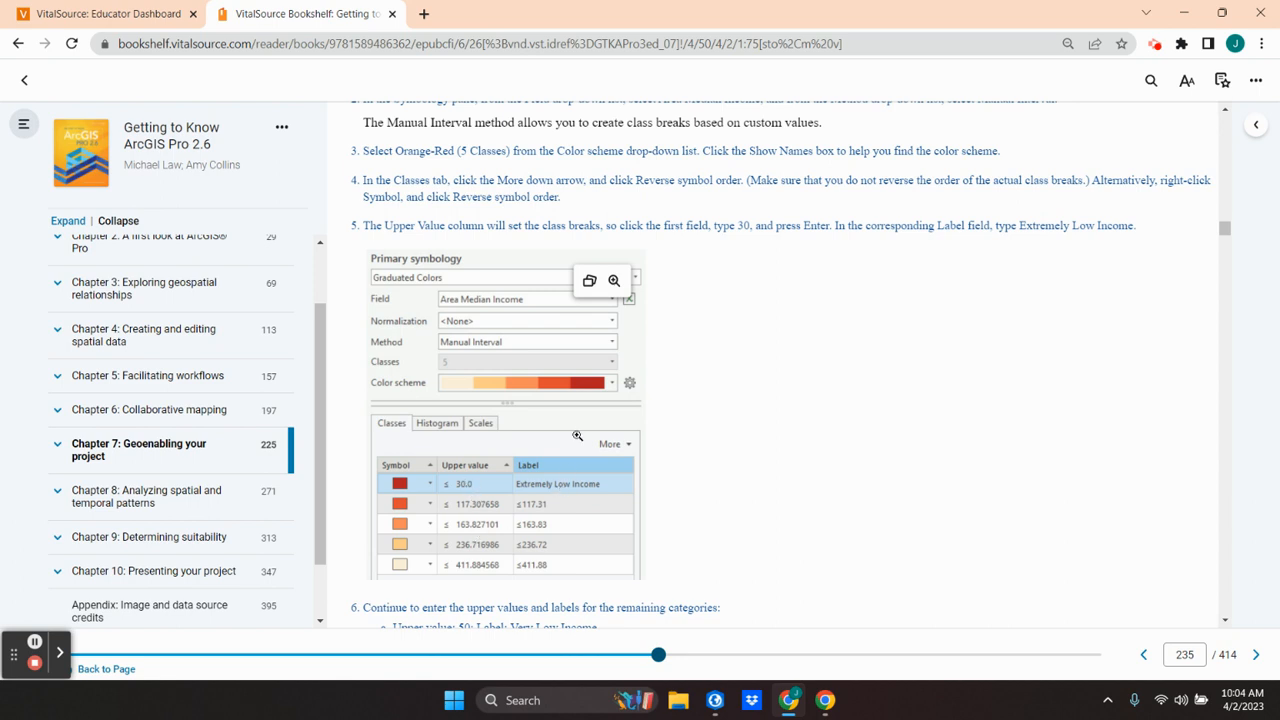
Step: Go back to the textbook's list of AMI income categories and review each category's name and percentage range
scroll(574, 440, "up", 10)
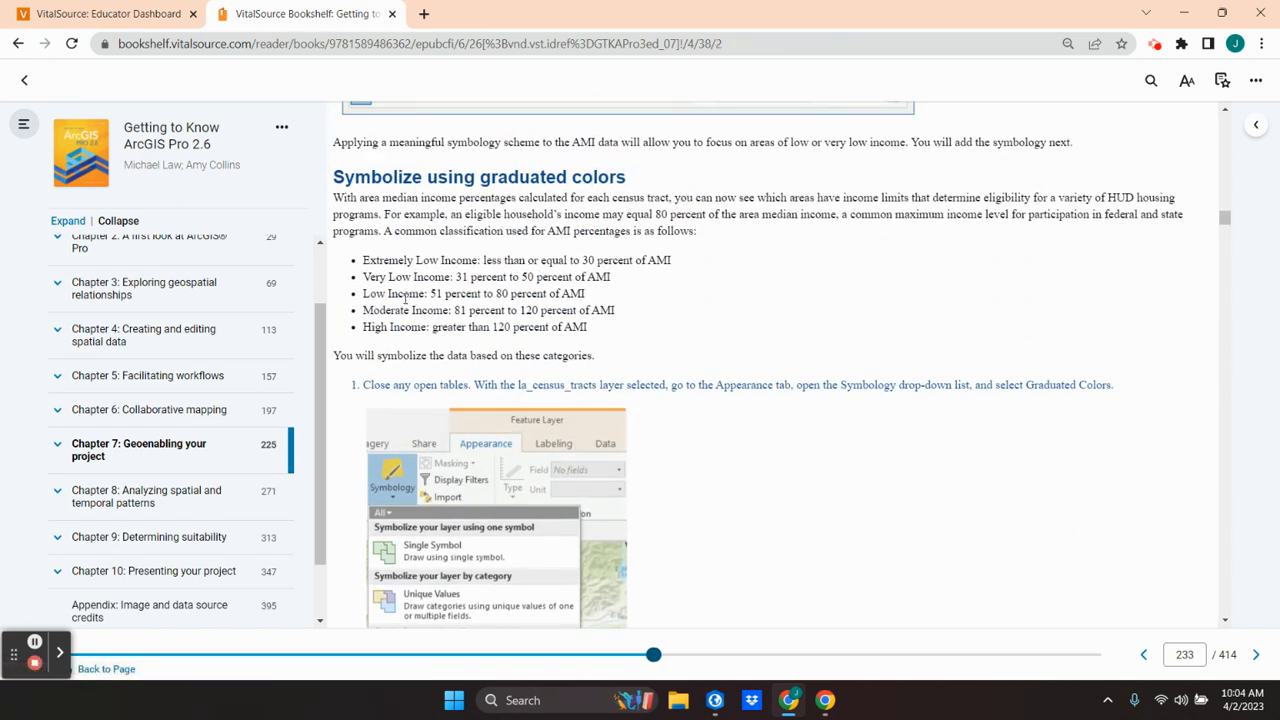
left_click_drag(363, 260, 610, 330)
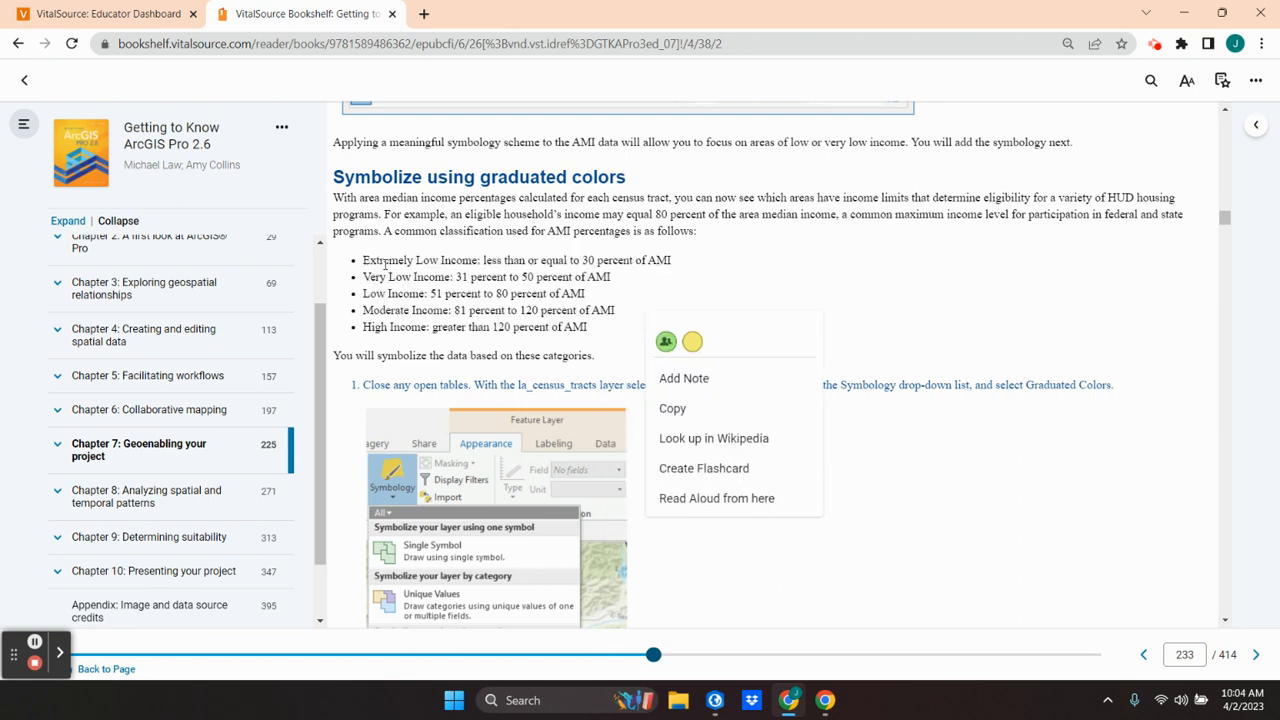
left_click_drag(365, 259, 479, 261)
left_click_drag(584, 258, 584, 258)
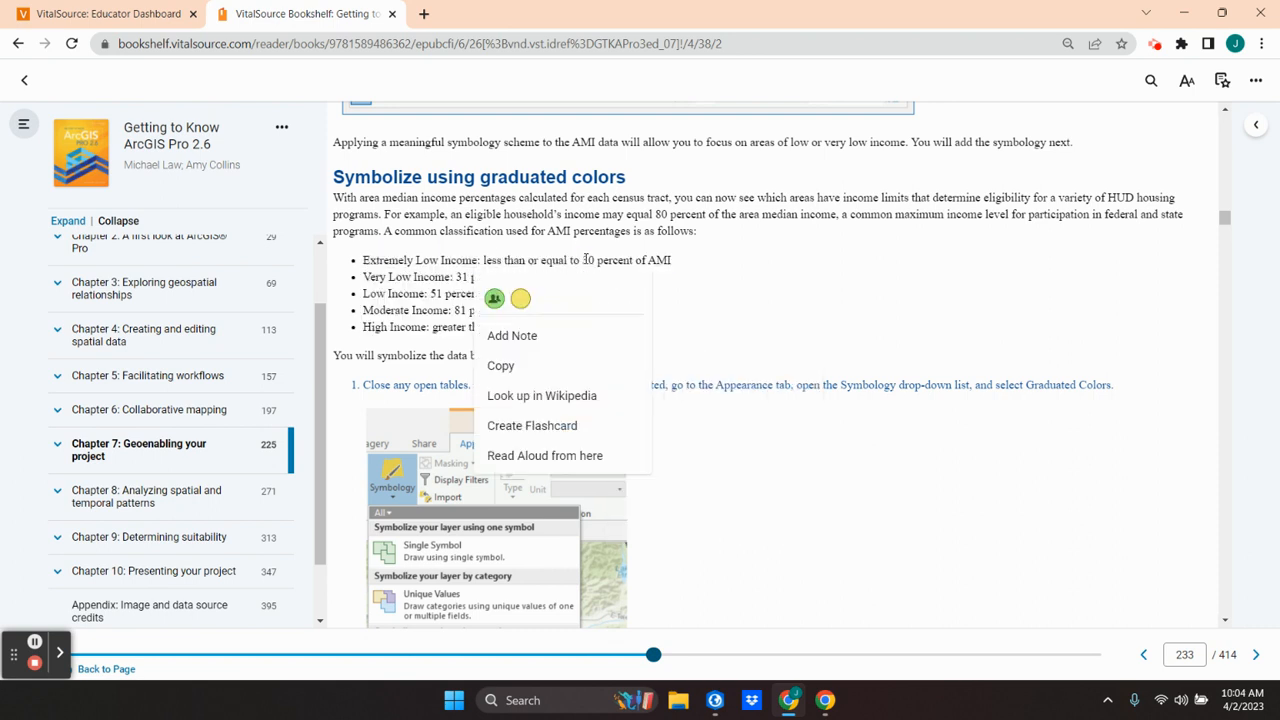
left_click(749, 253)
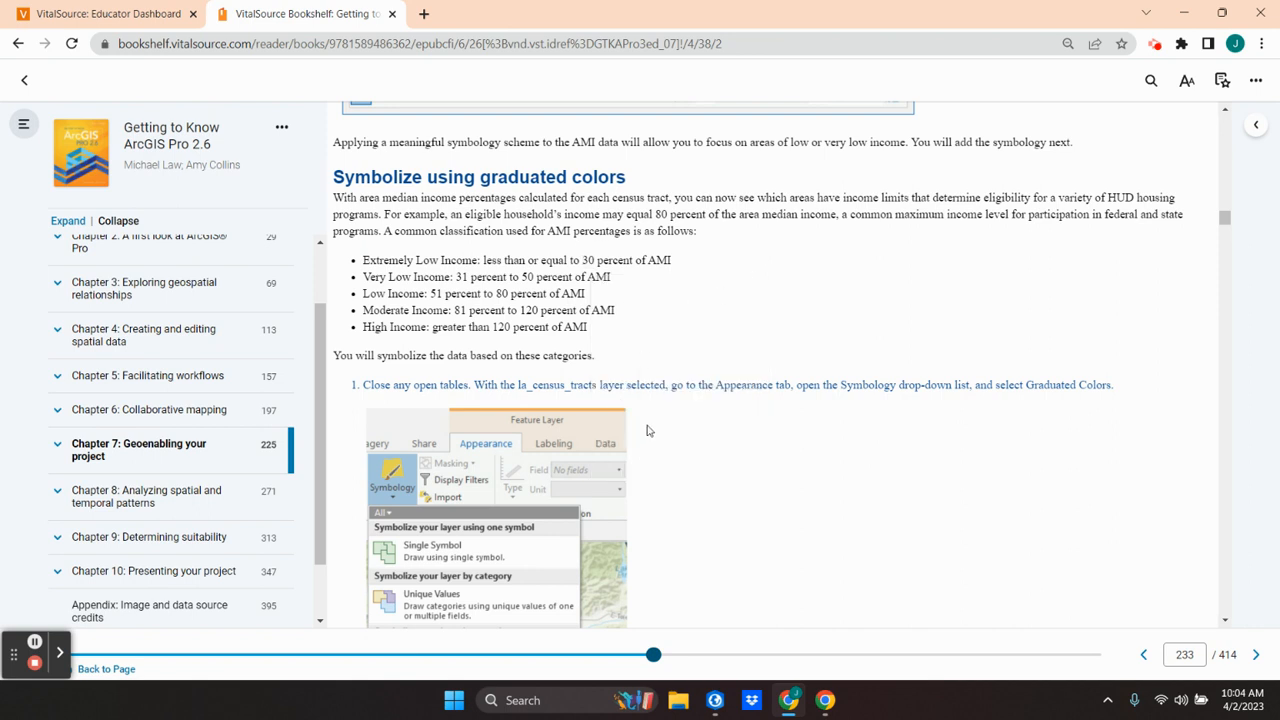
Step: Review the textbook's symbology steps for field, method, color scheme, reversed symbol order, and each income class's upper value and label
scroll(657, 428, "down", 15)
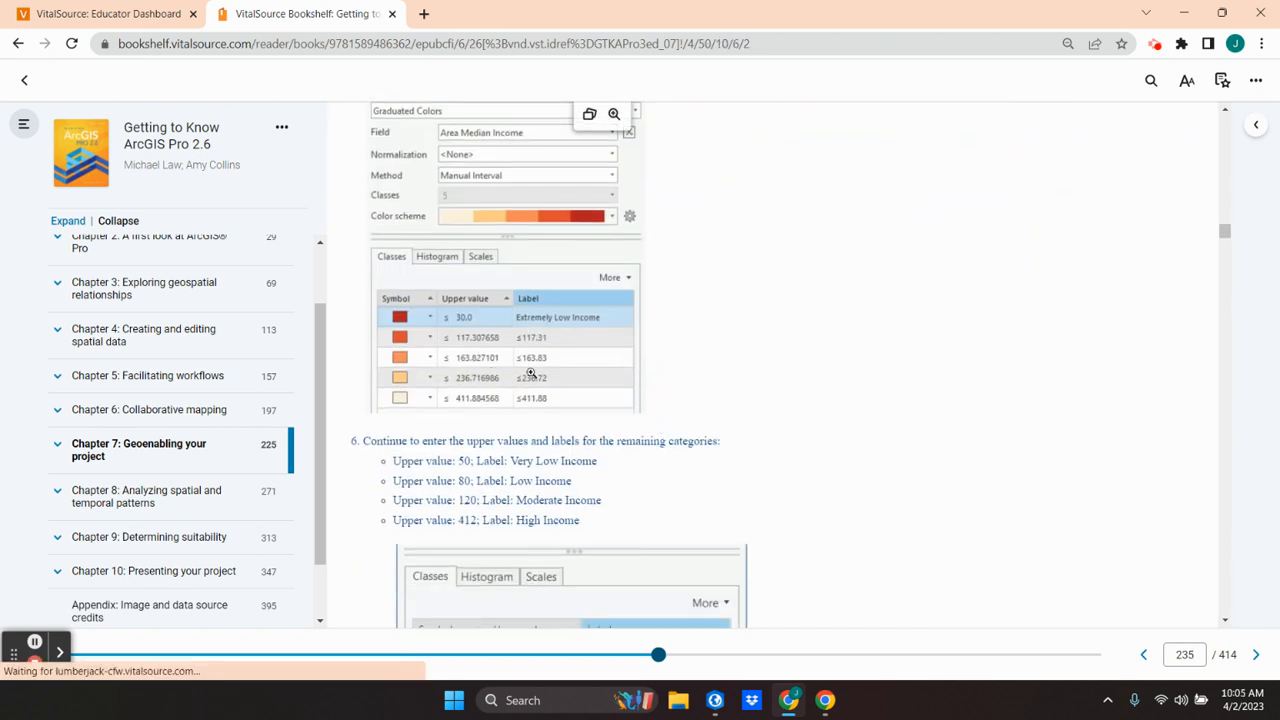
scroll(490, 360, "down", 3)
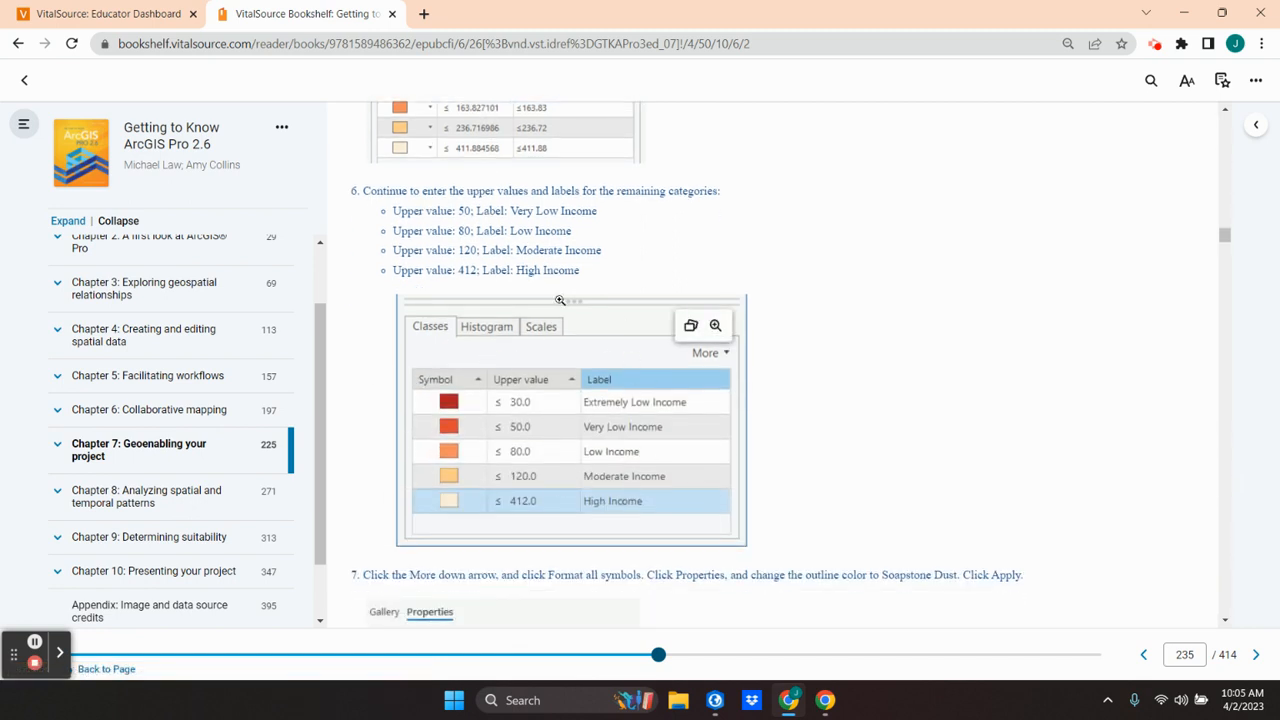
scroll(538, 438, "up", 10)
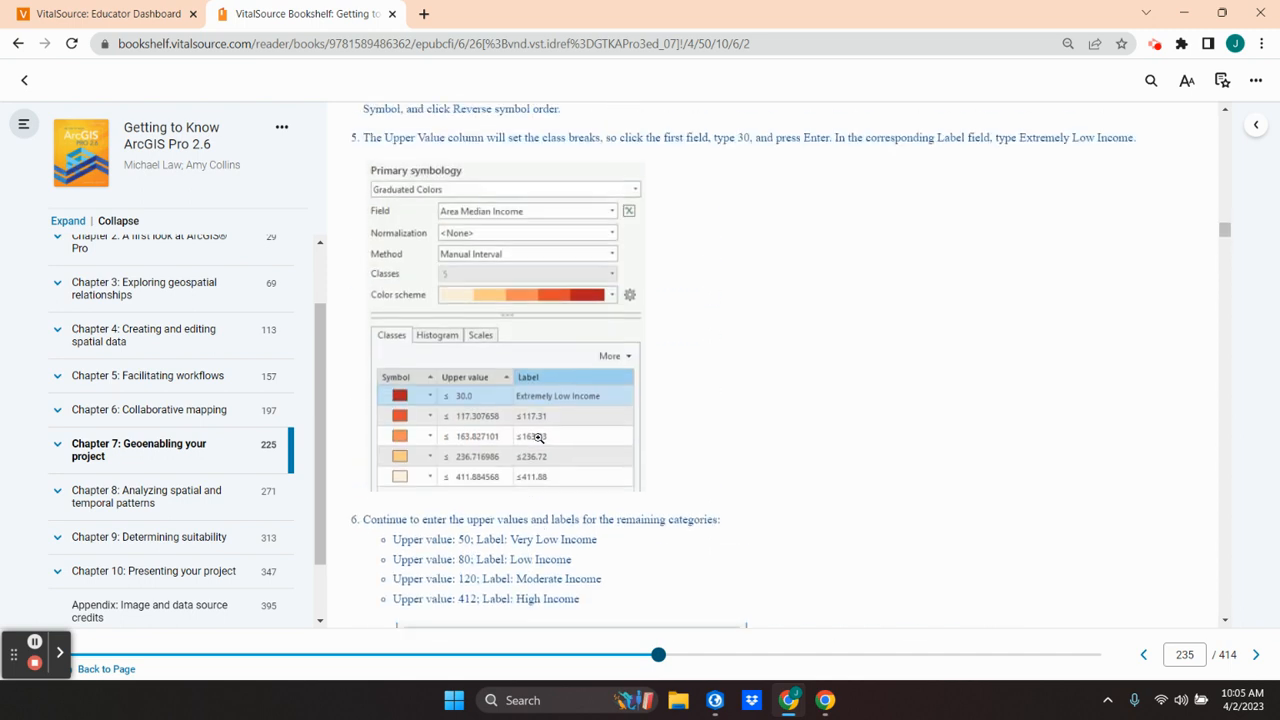
scroll(538, 438, "up", 3)
scroll(538, 440, "down", 6)
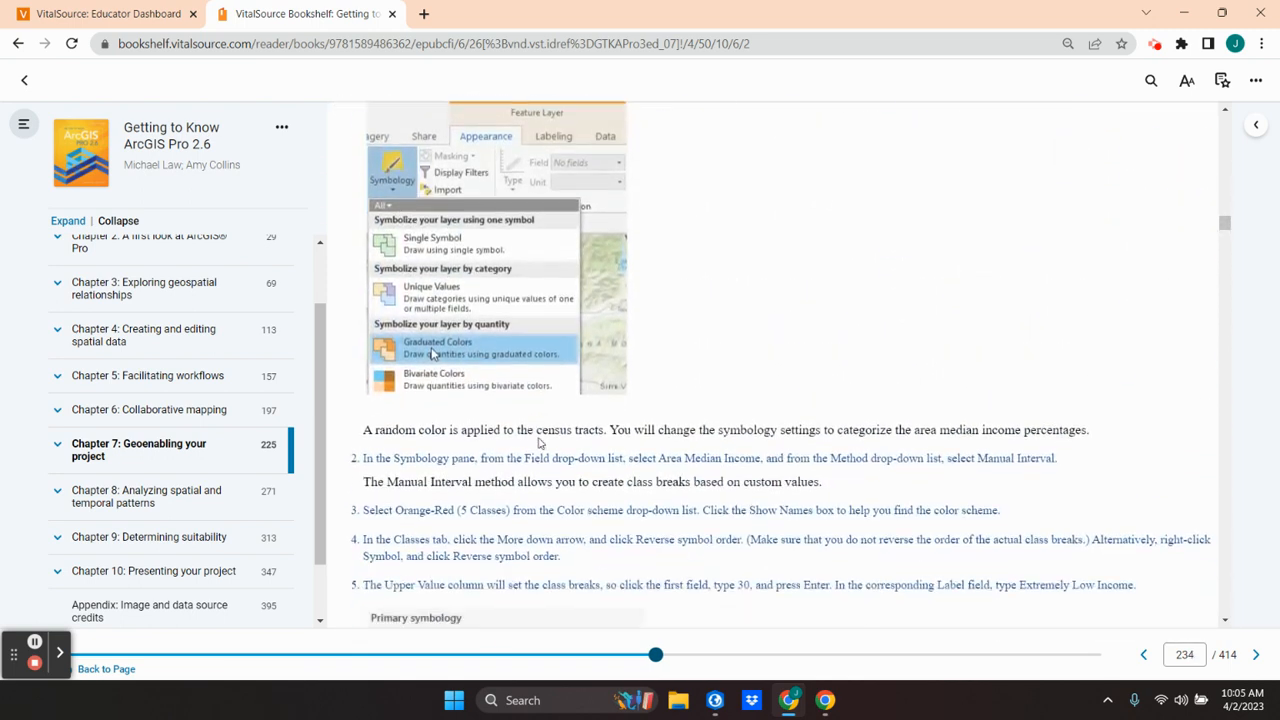
scroll(538, 443, "down", 2)
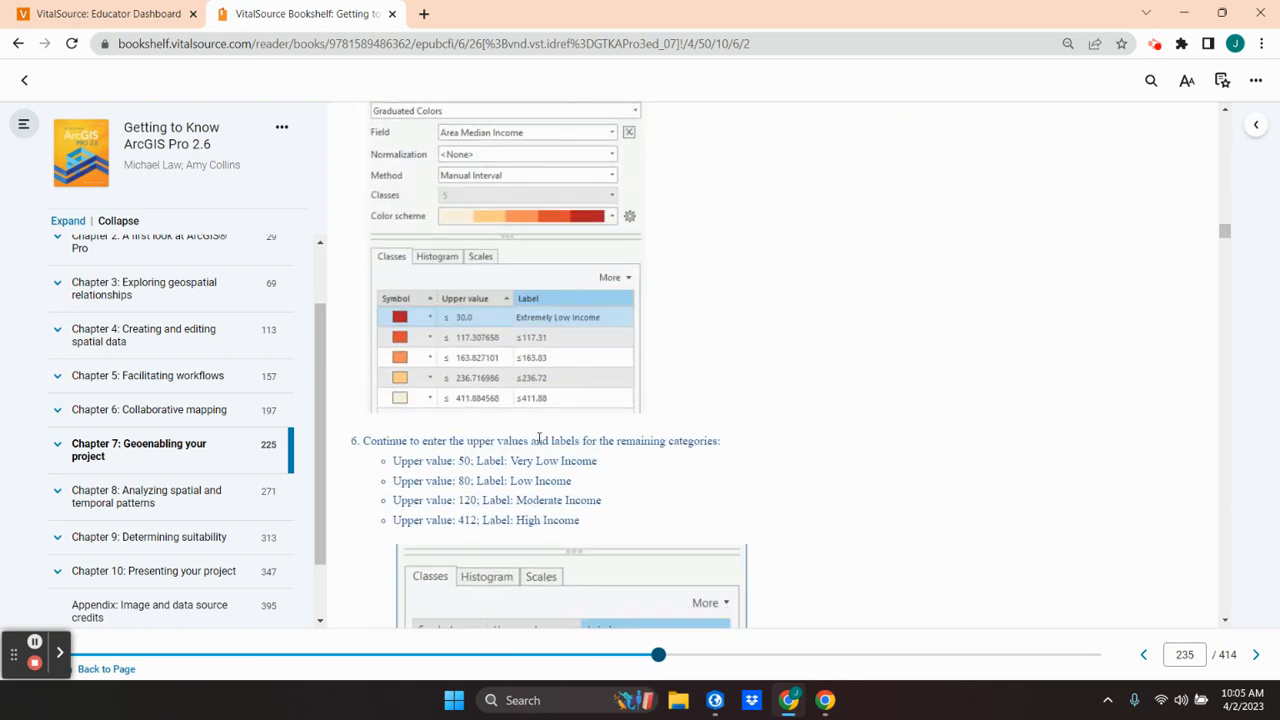
scroll(538, 438, "up", 1)
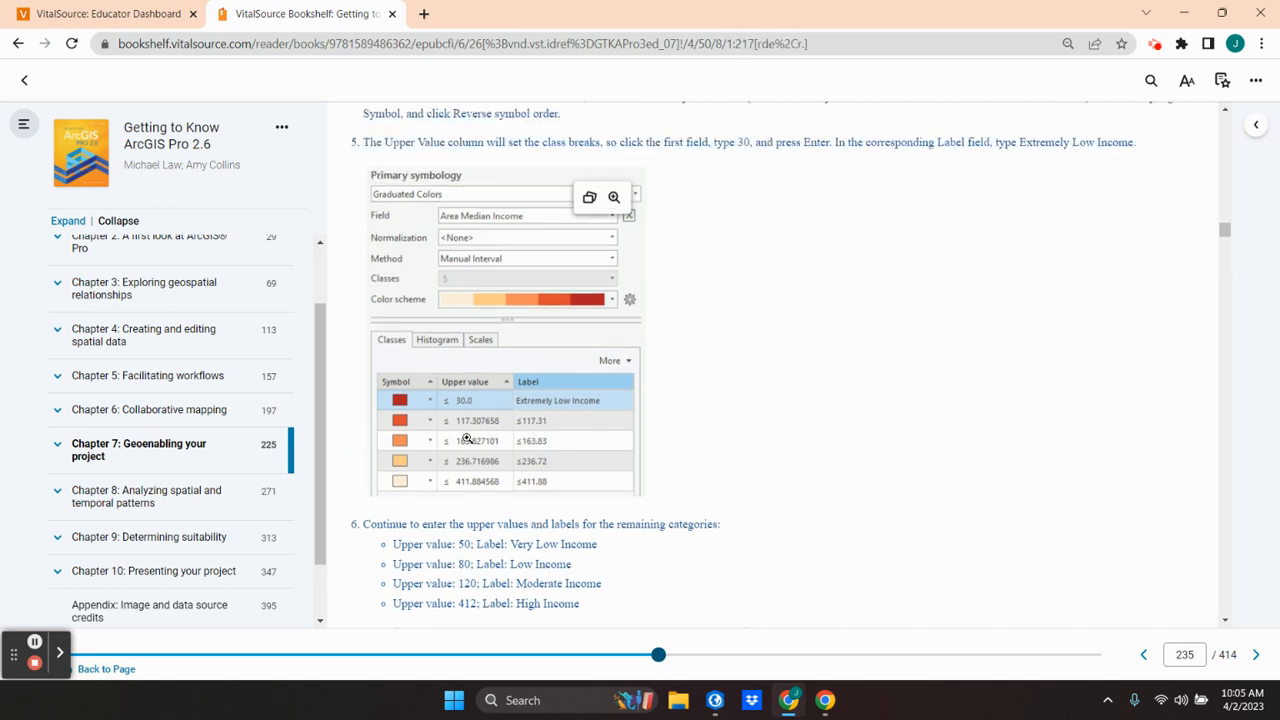
scroll(483, 515, "down", 3)
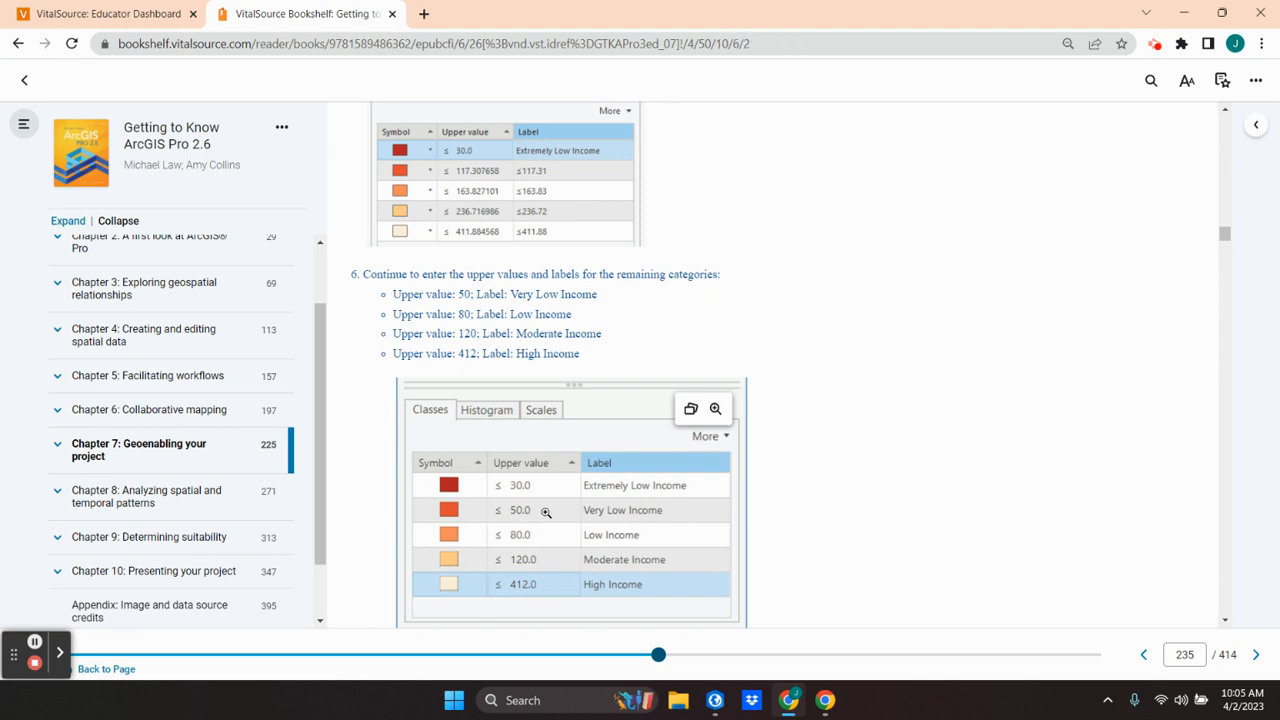
scroll(545, 512, "up", 5)
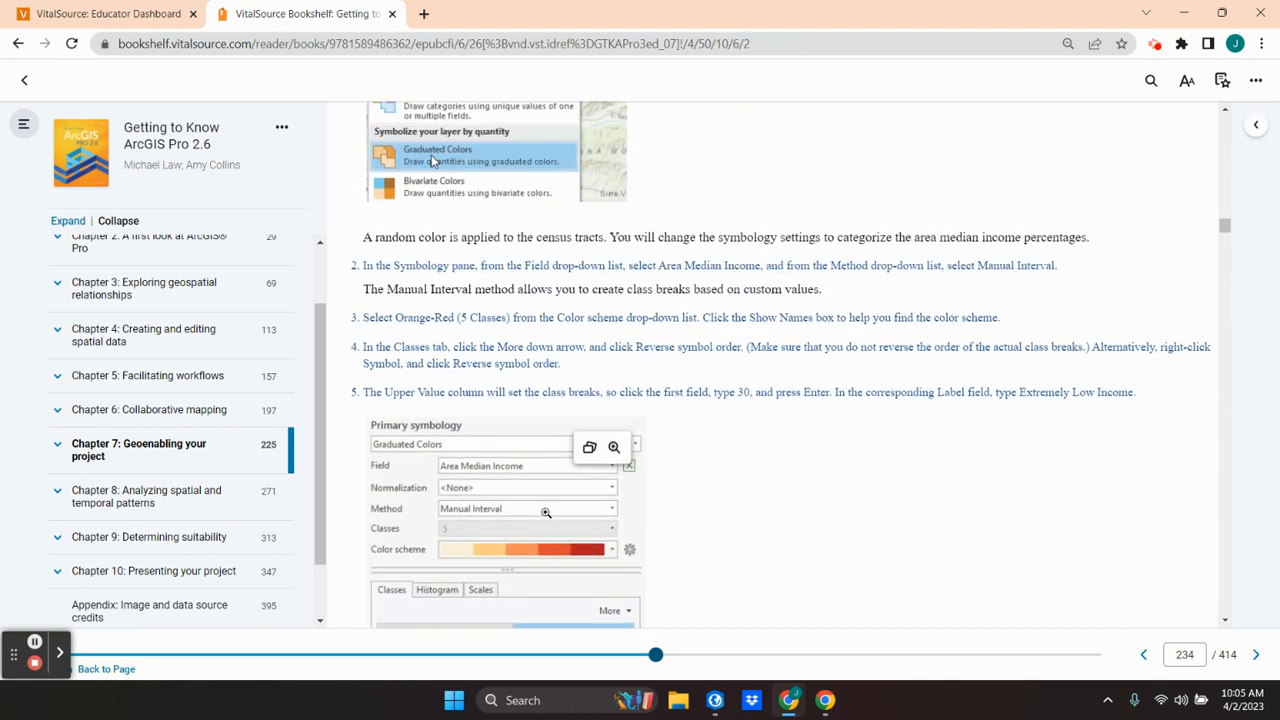
scroll(545, 512, "down", 1)
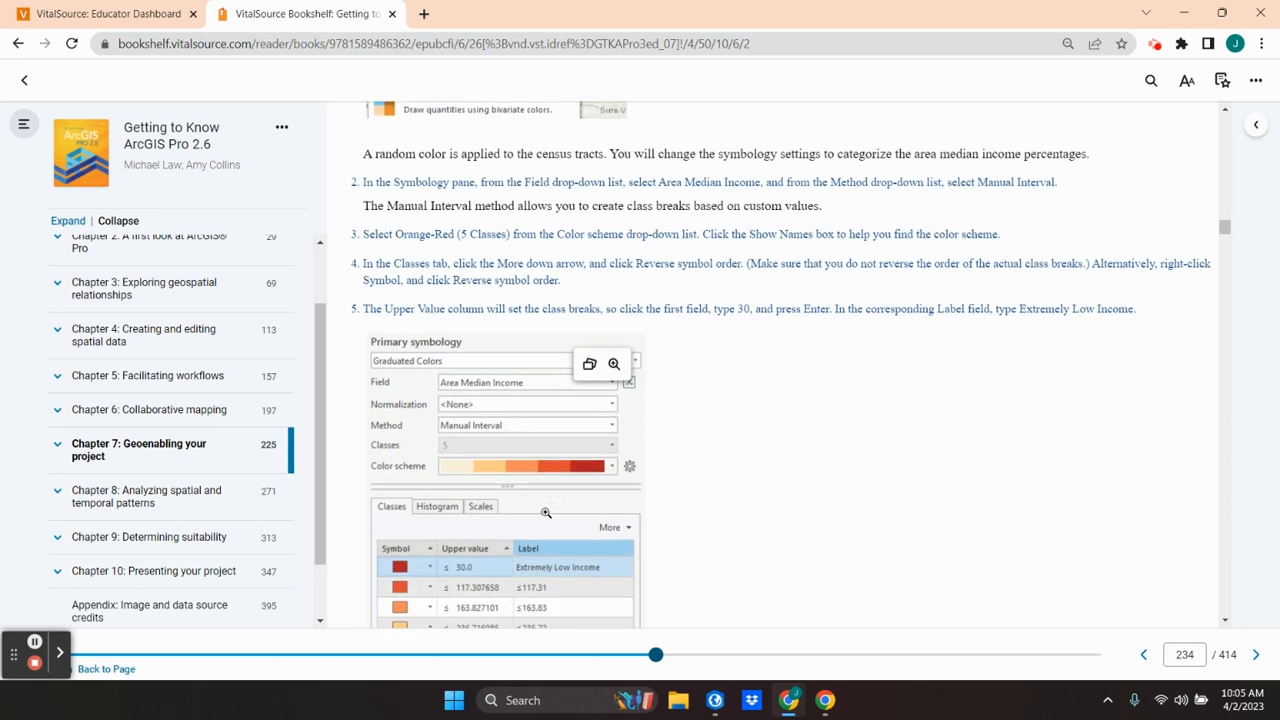
Step: Switch to ArcGIS Pro, show names in the color scheme list, and reverse the symbol order of the Area Median Income classes
left_click(35, 643)
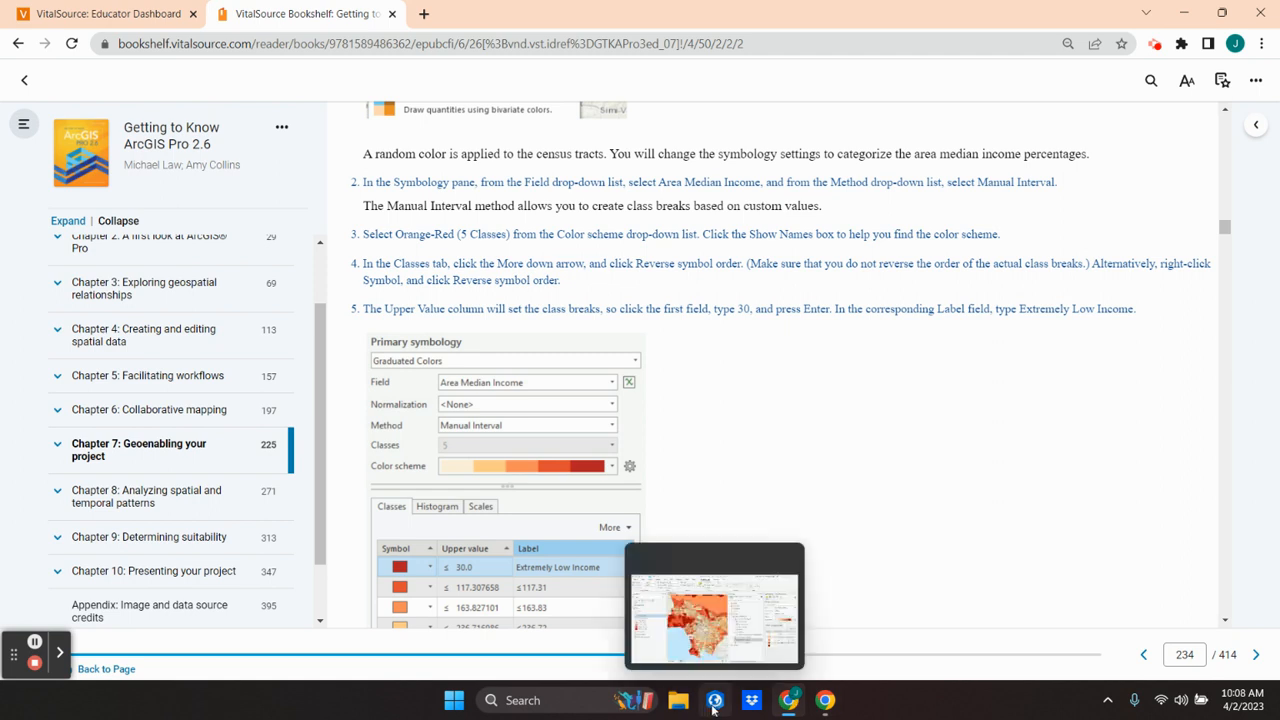
left_click(715, 700)
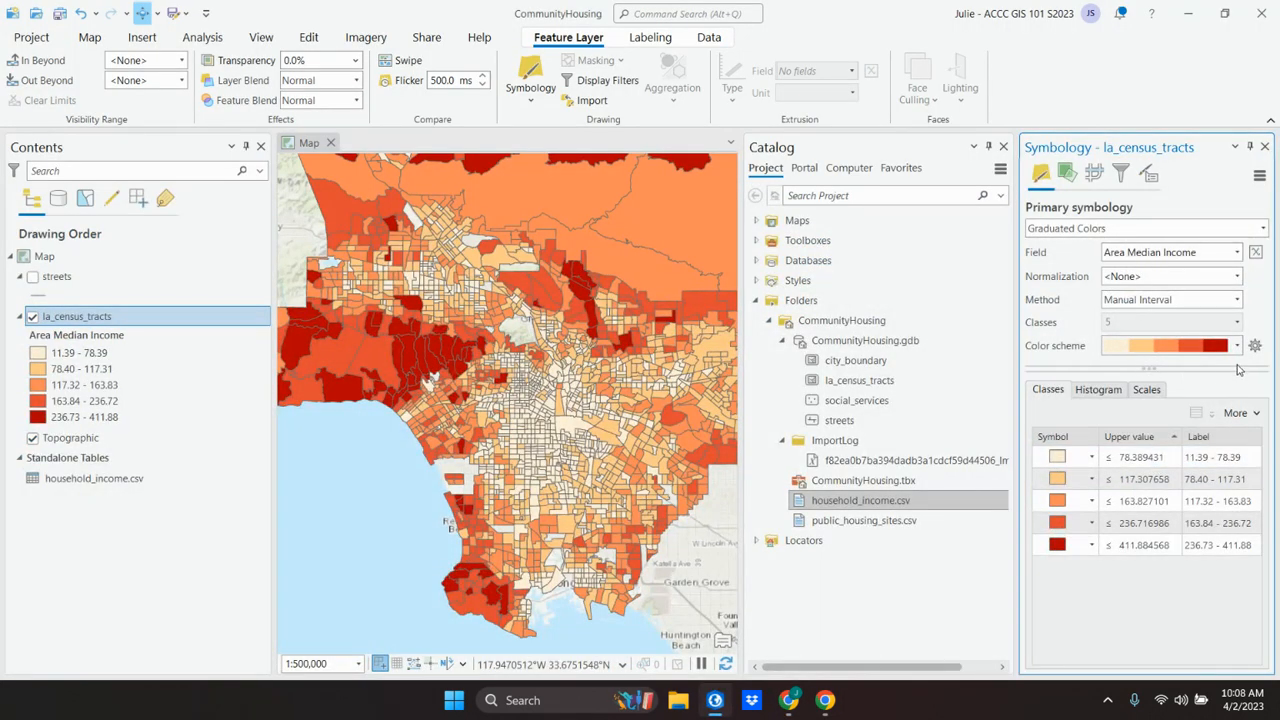
left_click(1236, 346)
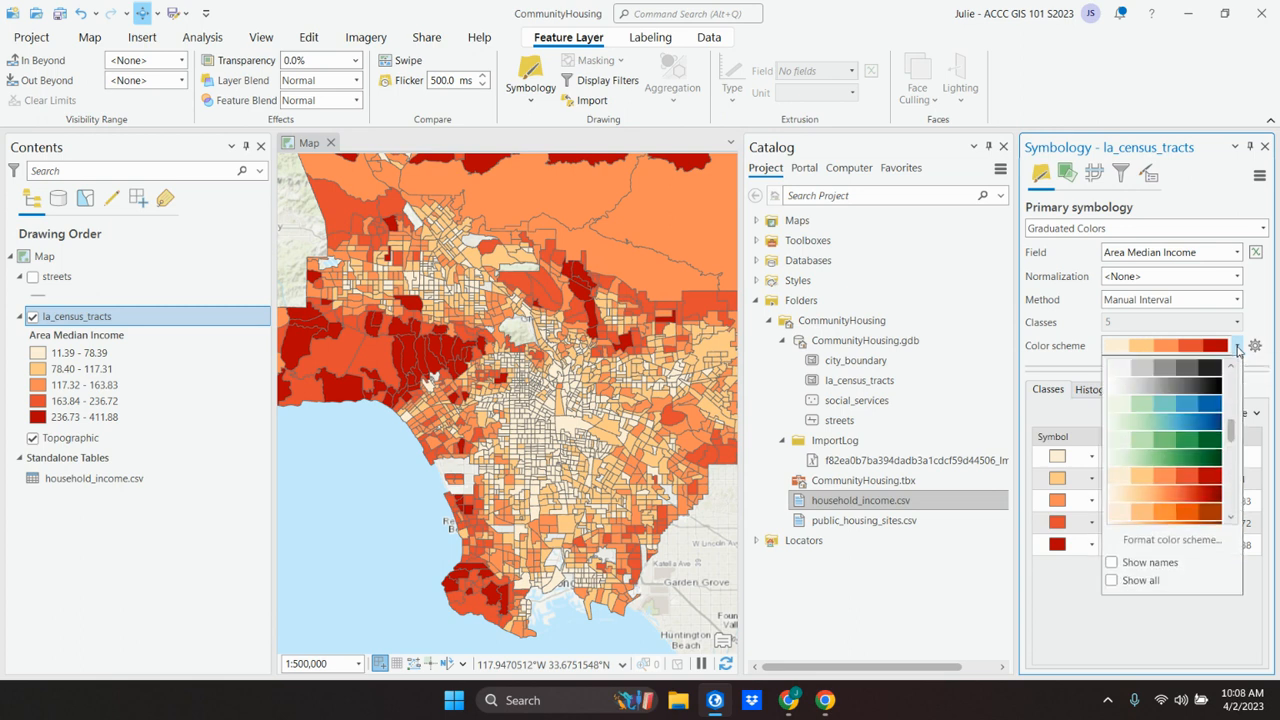
left_click(1129, 564)
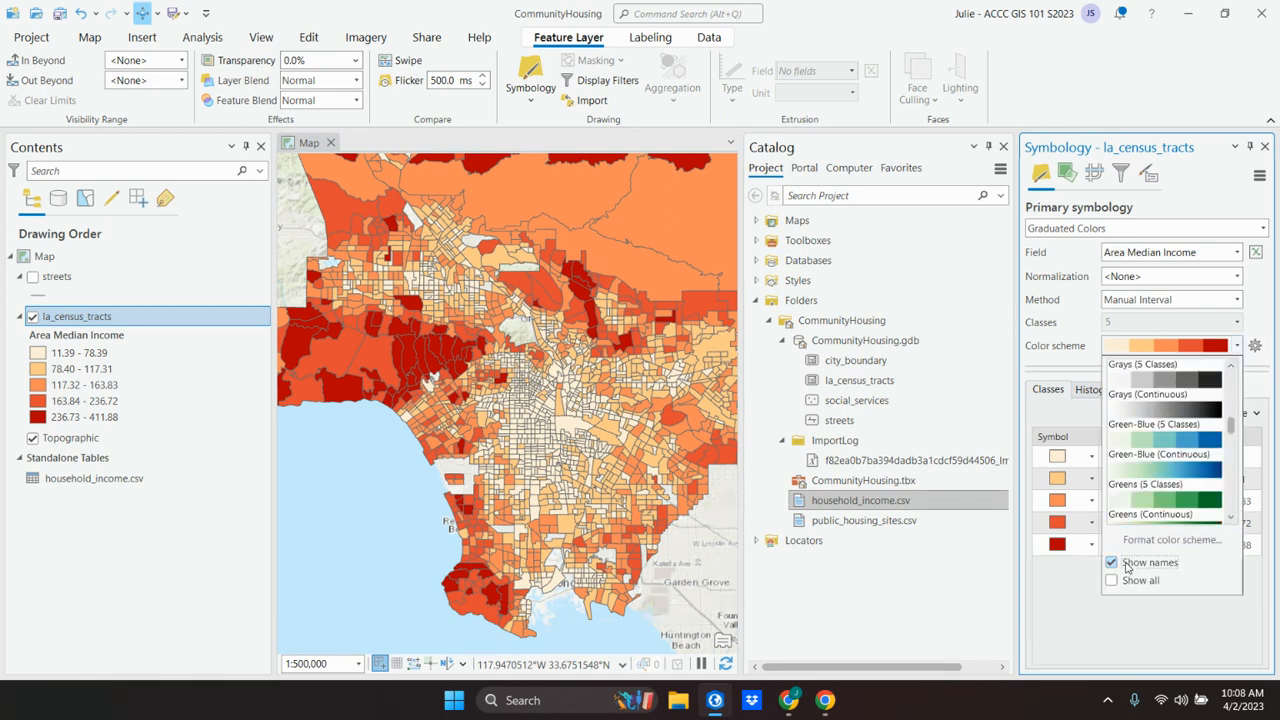
scroll(1180, 484, "up", 2)
scroll(1180, 484, "down", 2)
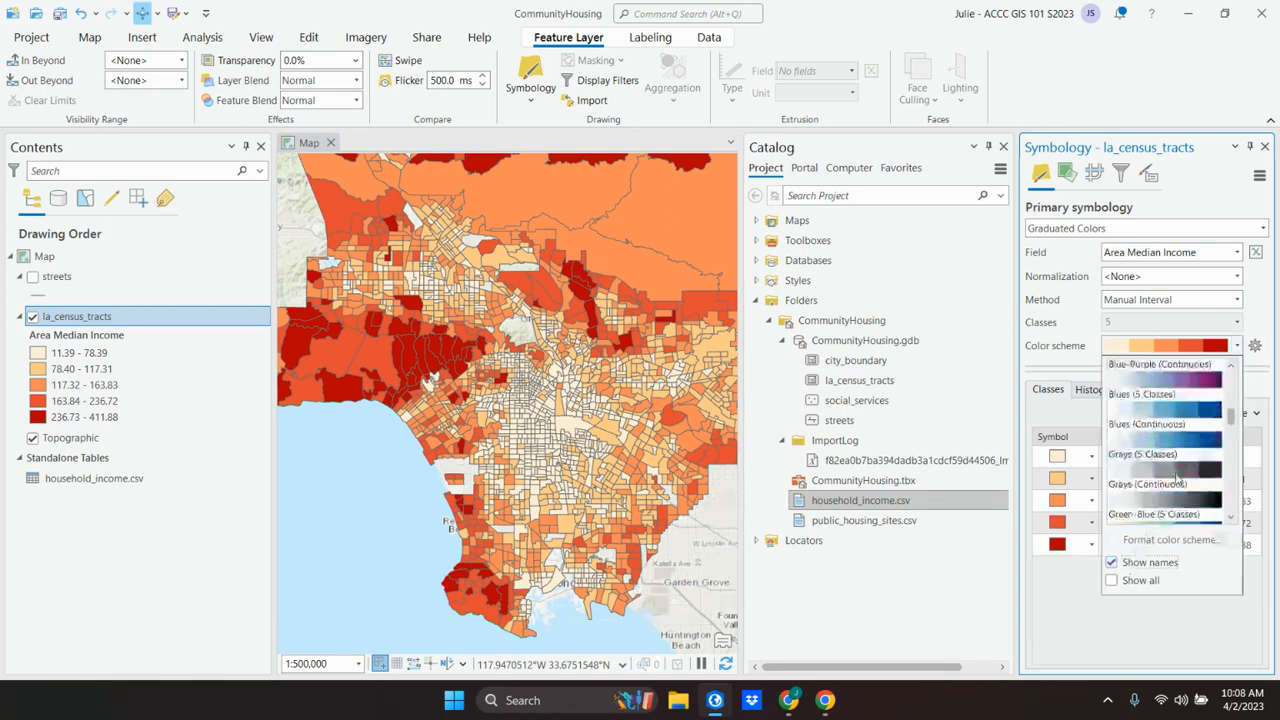
left_click(1066, 615)
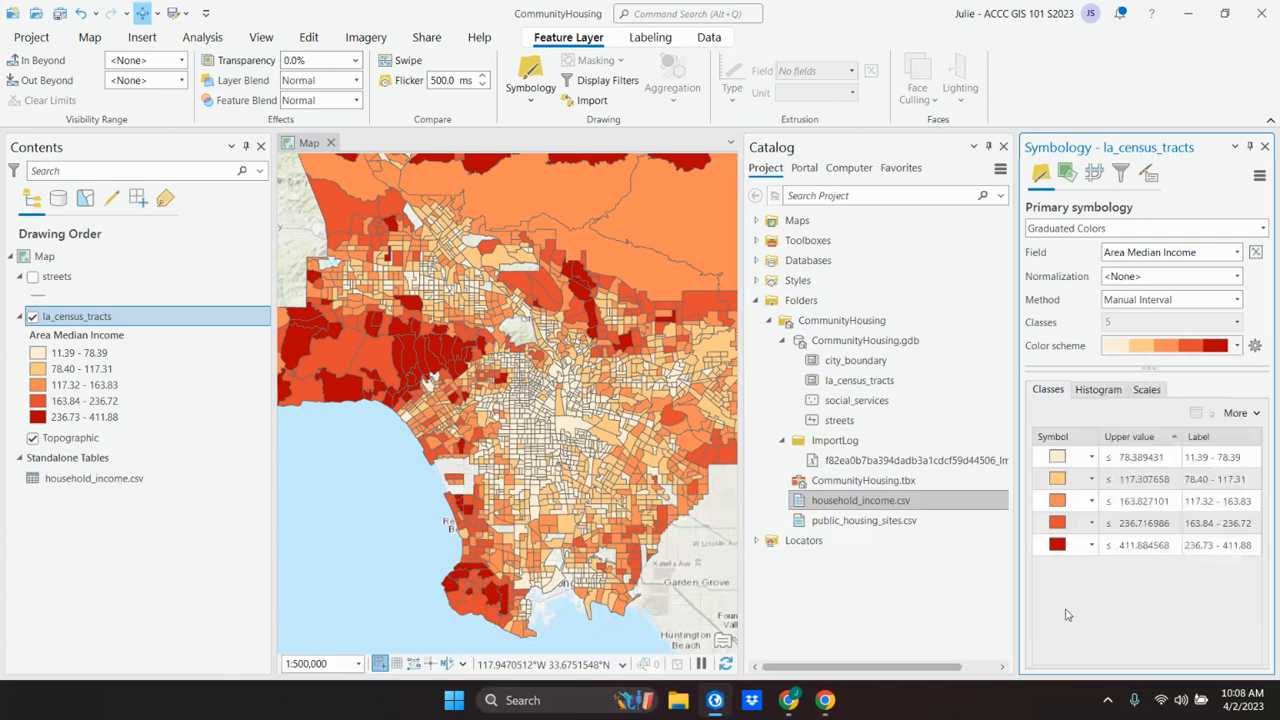
left_click(1255, 414)
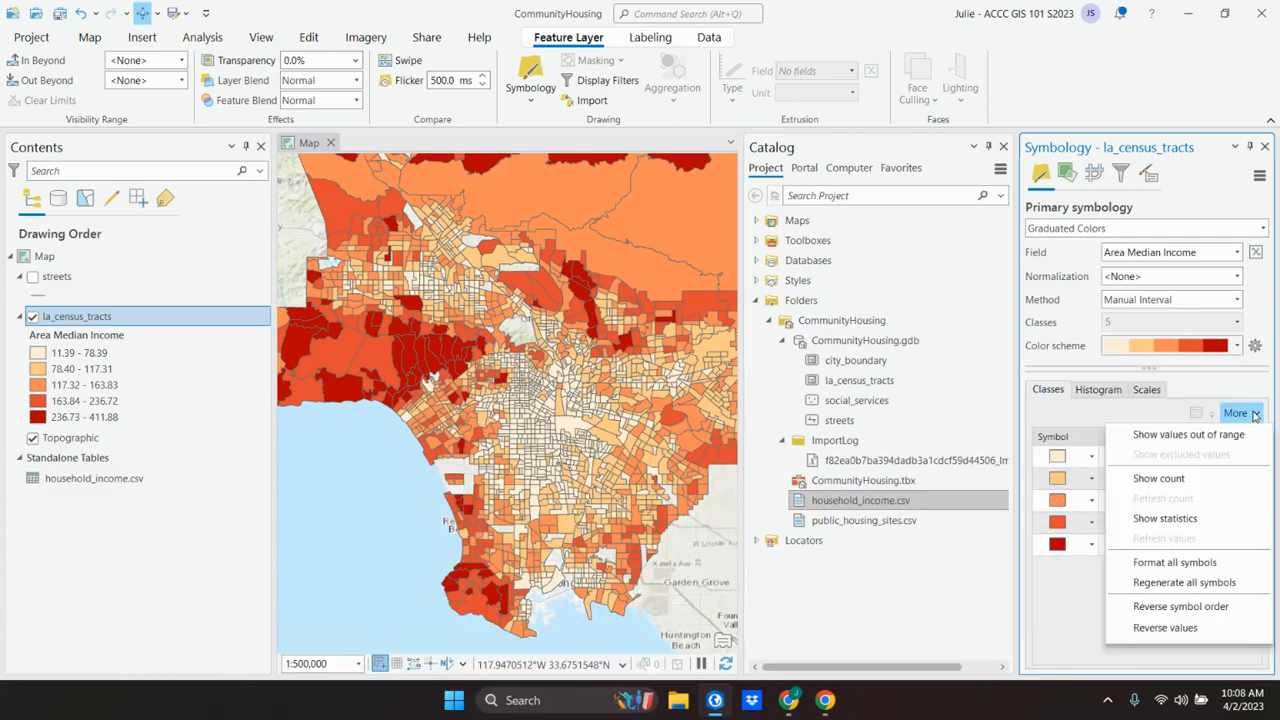
left_click(1182, 607)
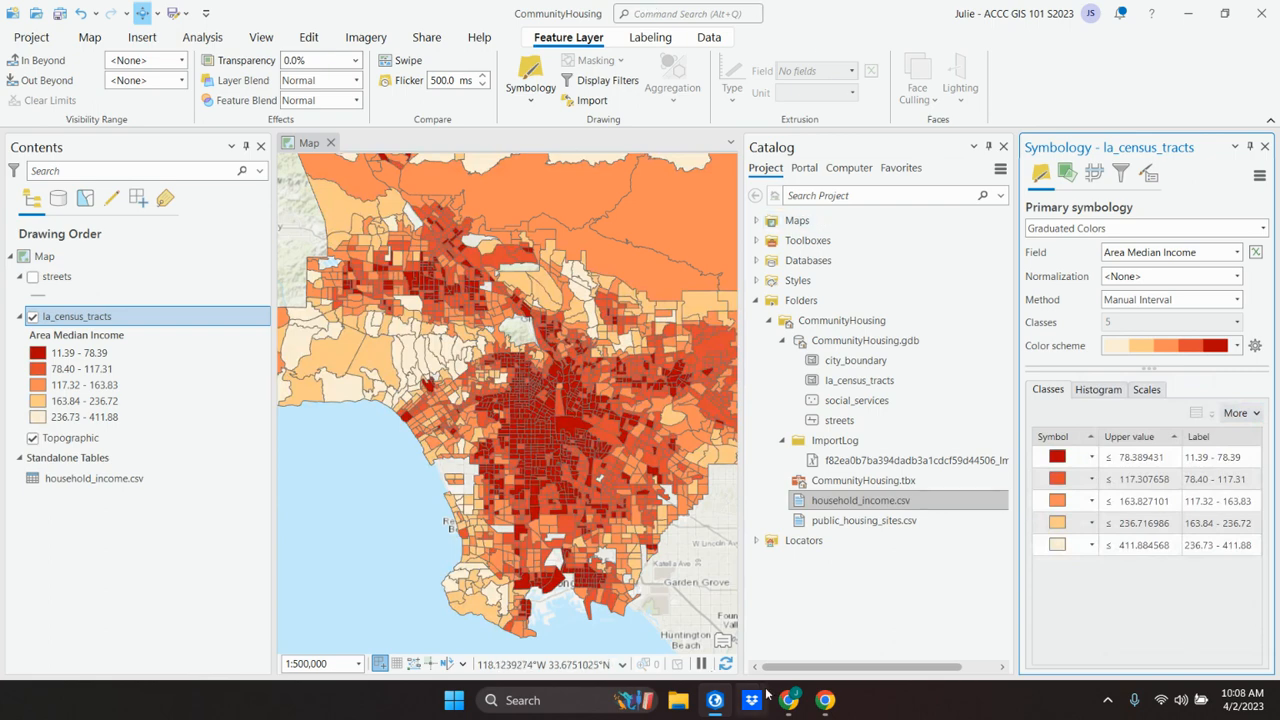
Step: Switch to Chrome and read the textbook's step on setting the first class's upper value and label
key("alt+Tab")
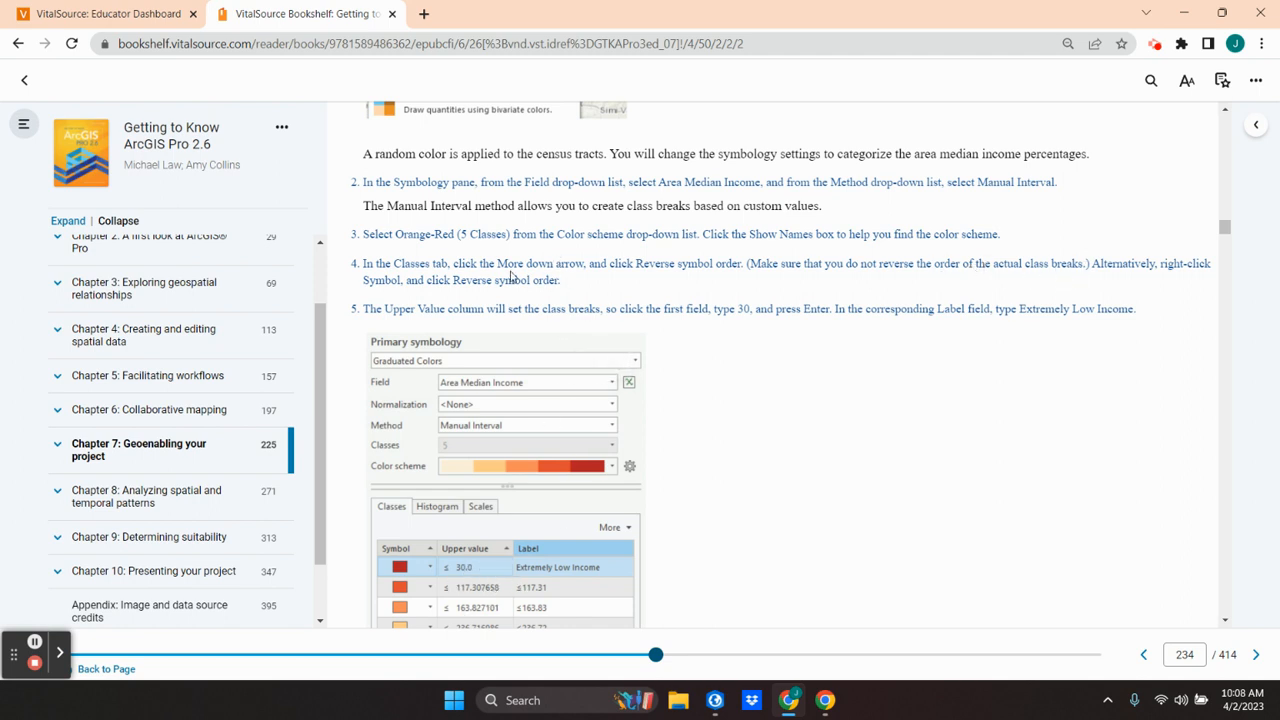
scroll(492, 313, "down", 2)
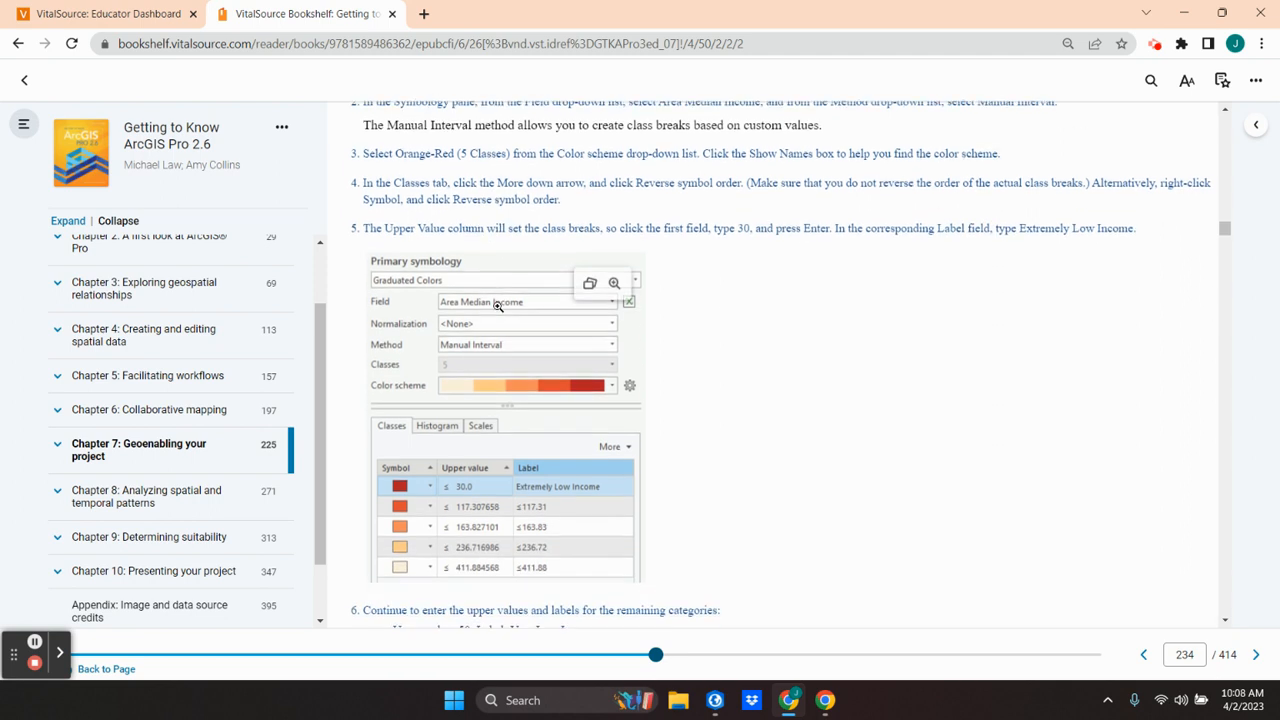
left_click(714, 701)
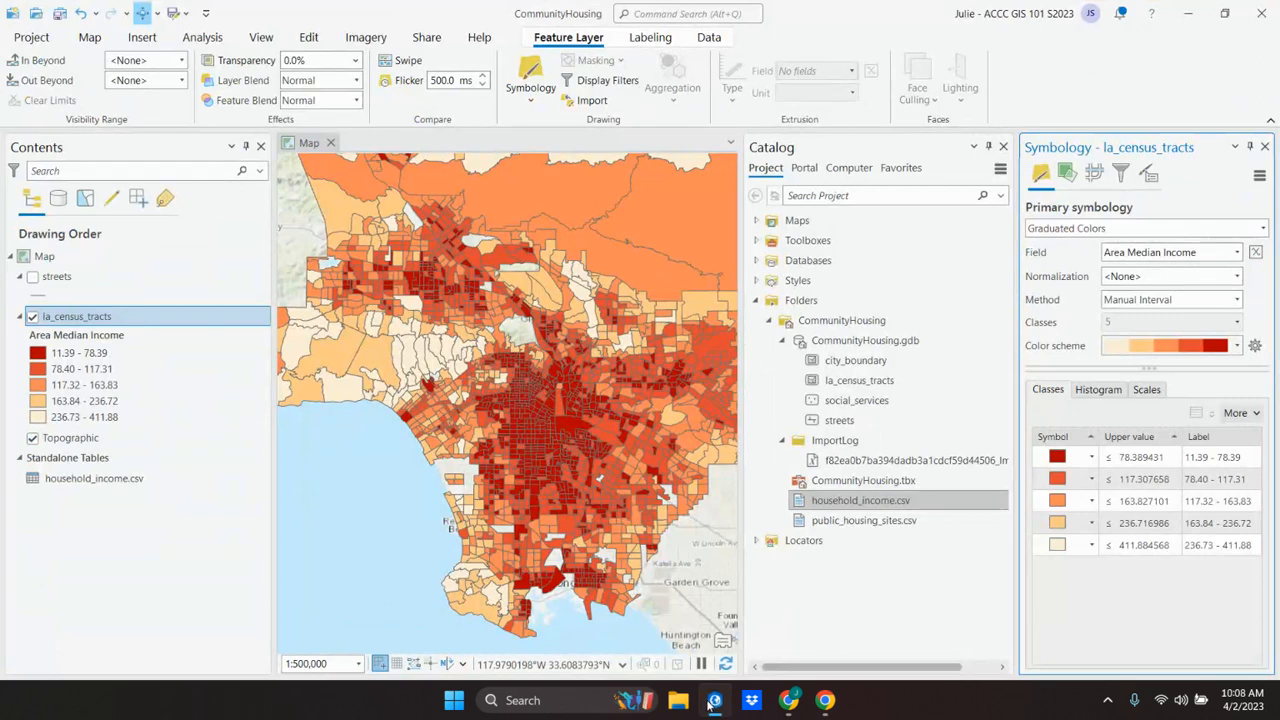
left_click(714, 701)
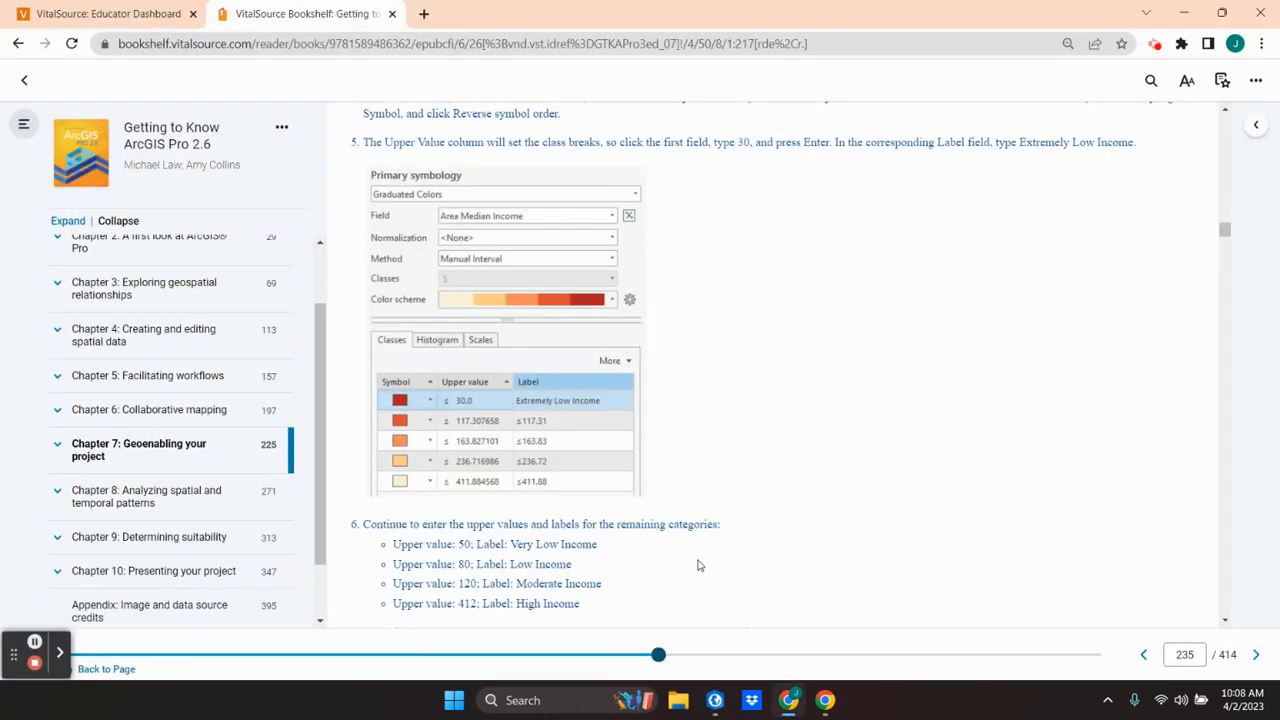
mouse_move(609, 206)
scroll(609, 206, "up", 1)
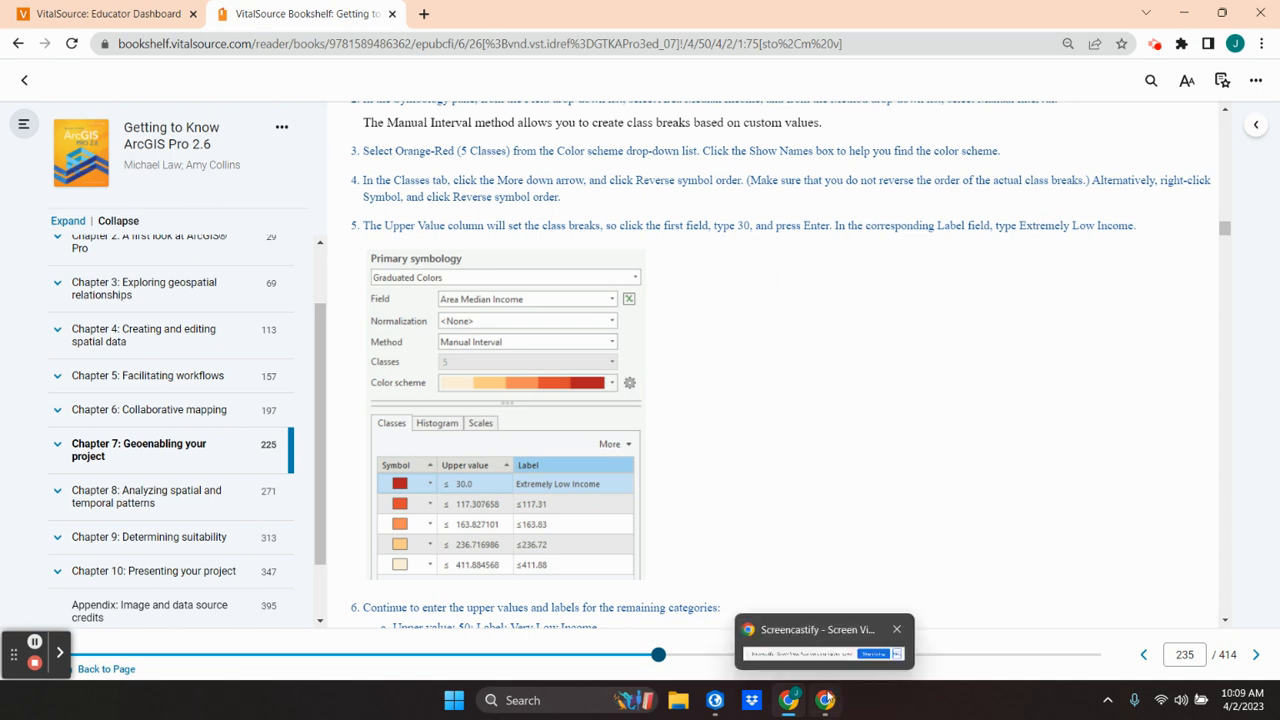
Step: Return to ArcGIS Pro, set the first class's upper value to 30, and open its label for editing
left_click(716, 702)
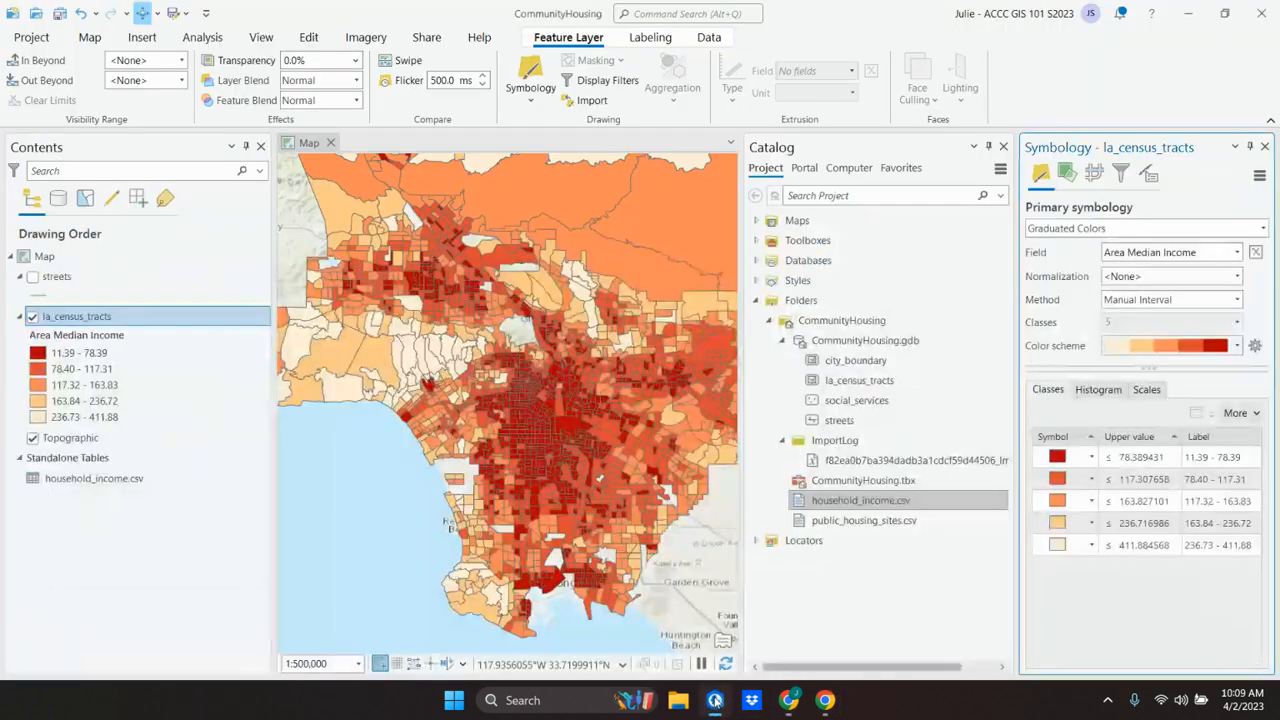
left_click(1143, 458)
left_click(1143, 458)
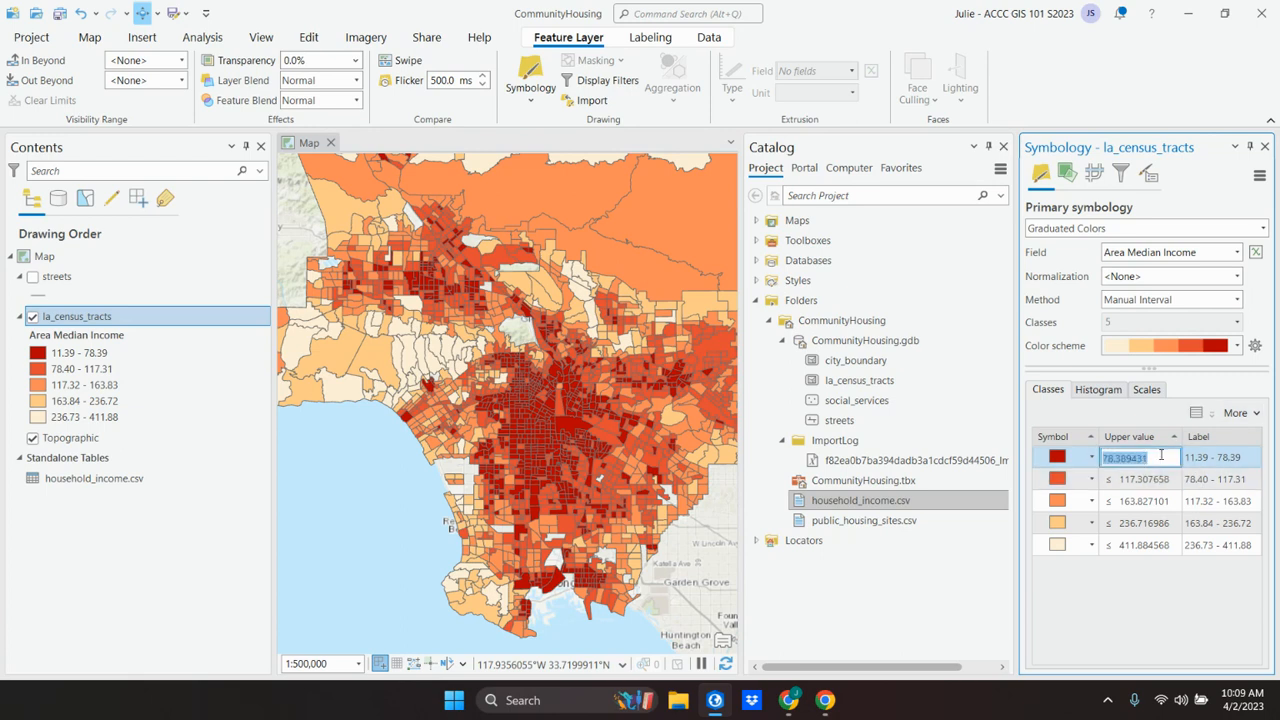
type("30")
key("Return")
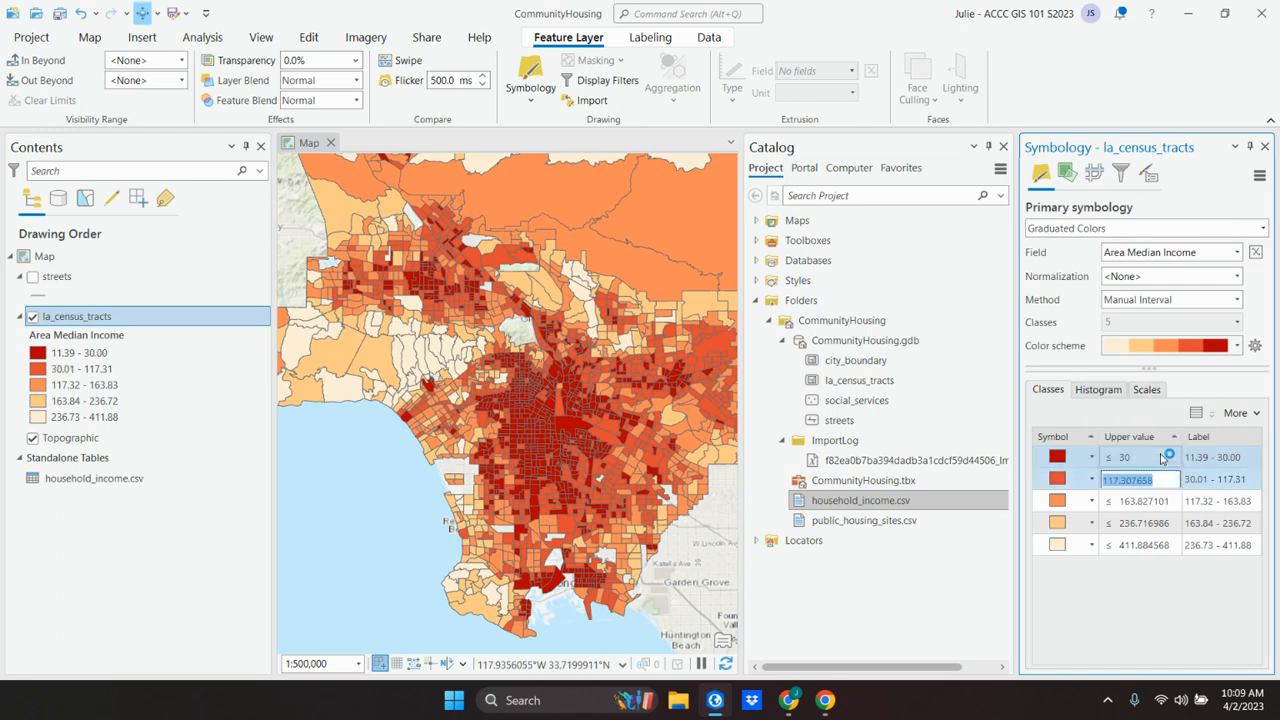
left_click(1206, 459)
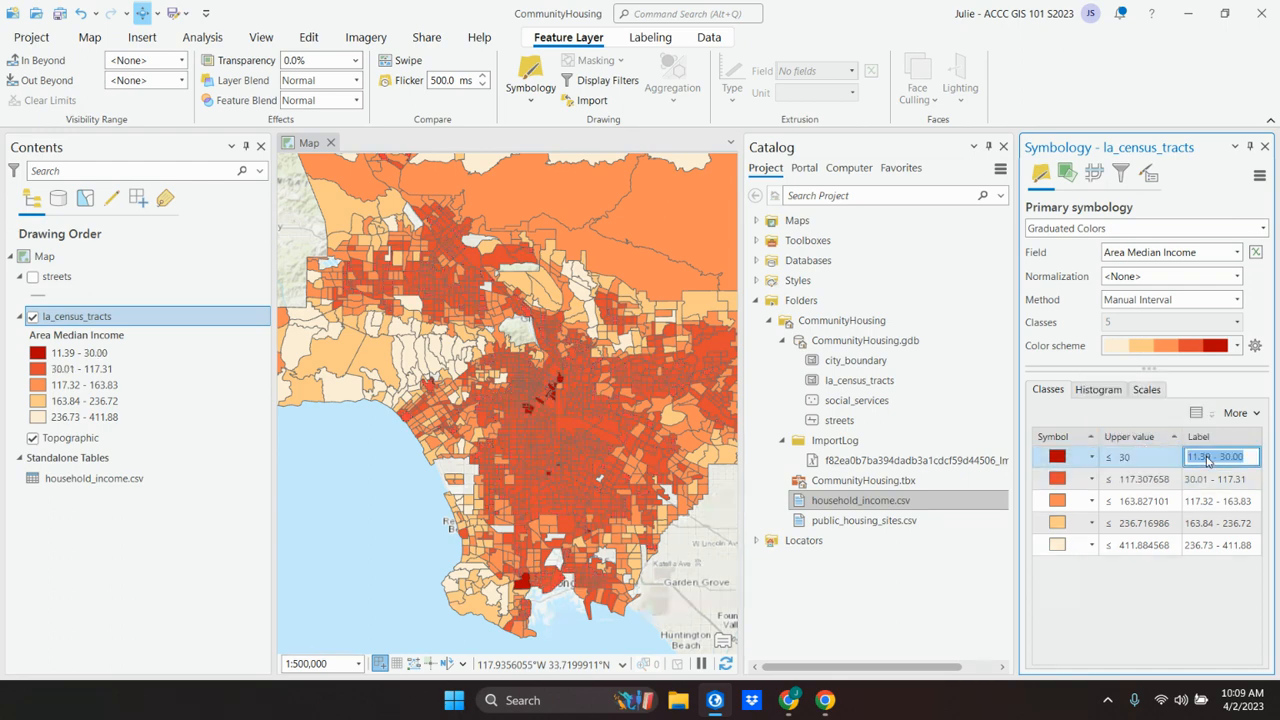
Step: Switch to Chrome and read the textbook's remaining upper values and labels and its step for changing the outline color
left_click(714, 702)
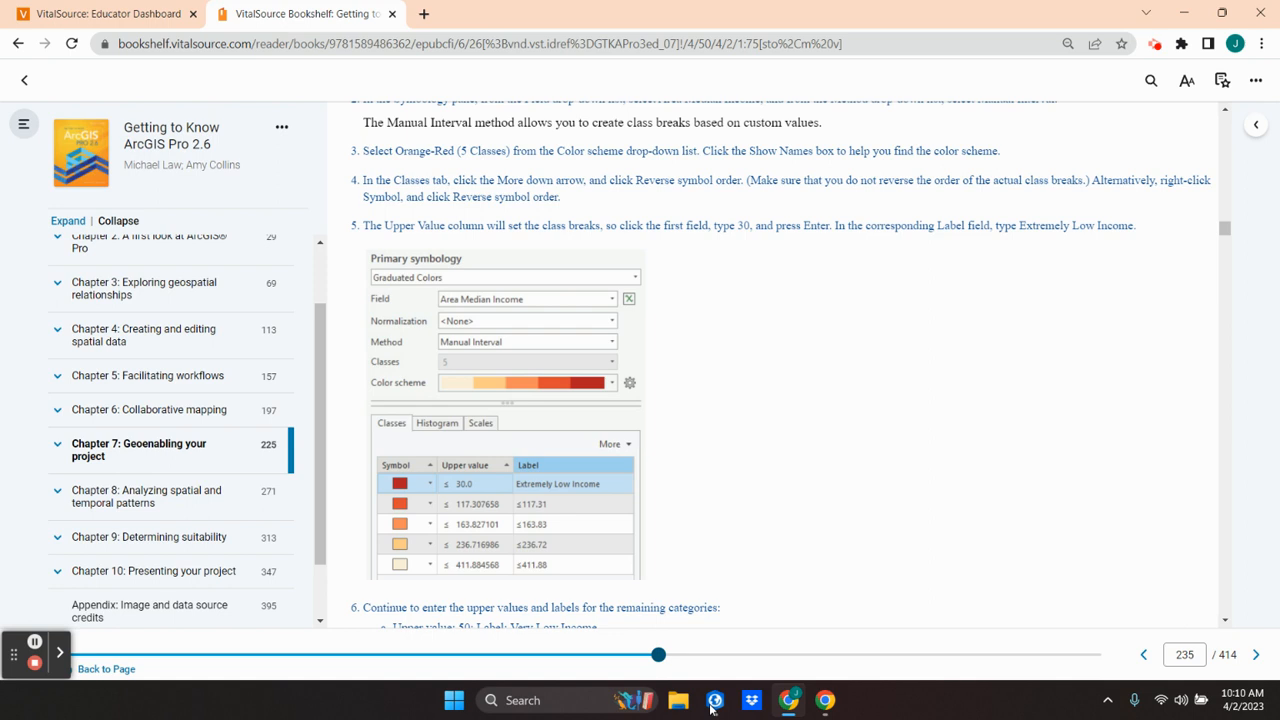
scroll(721, 597, "down", 3)
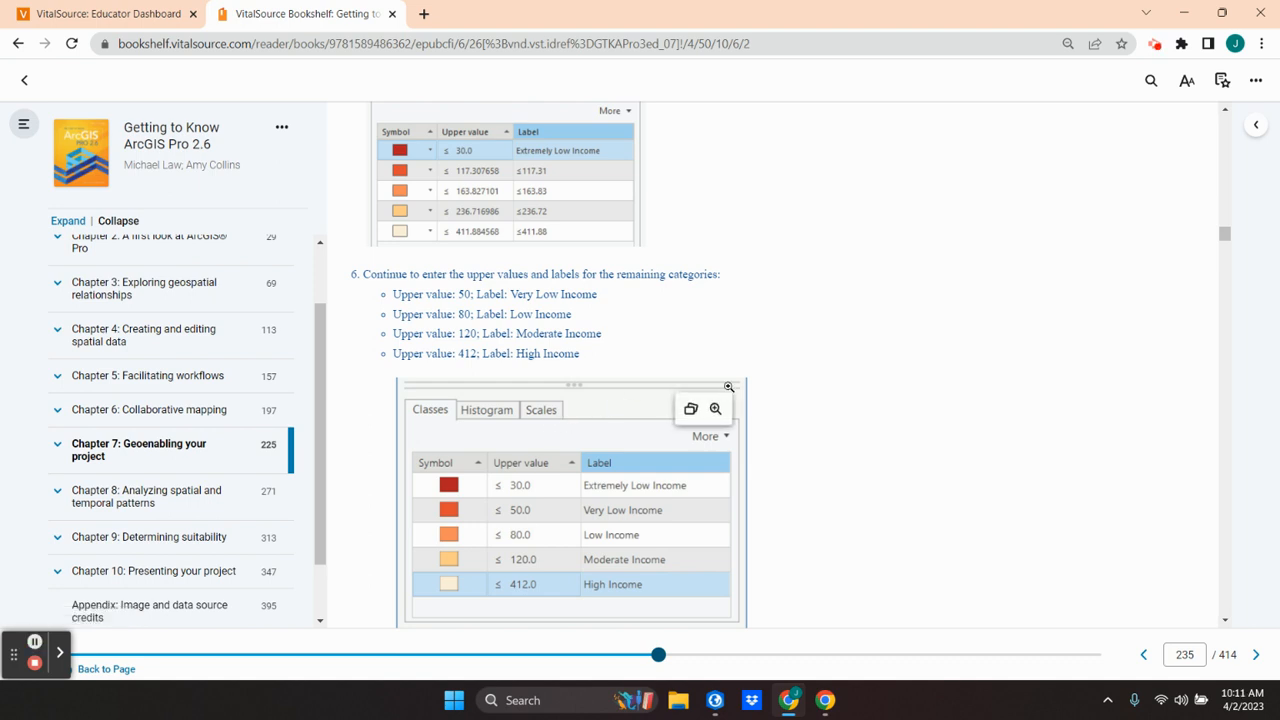
scroll(728, 387, "down", 3)
scroll(728, 392, "down", 1)
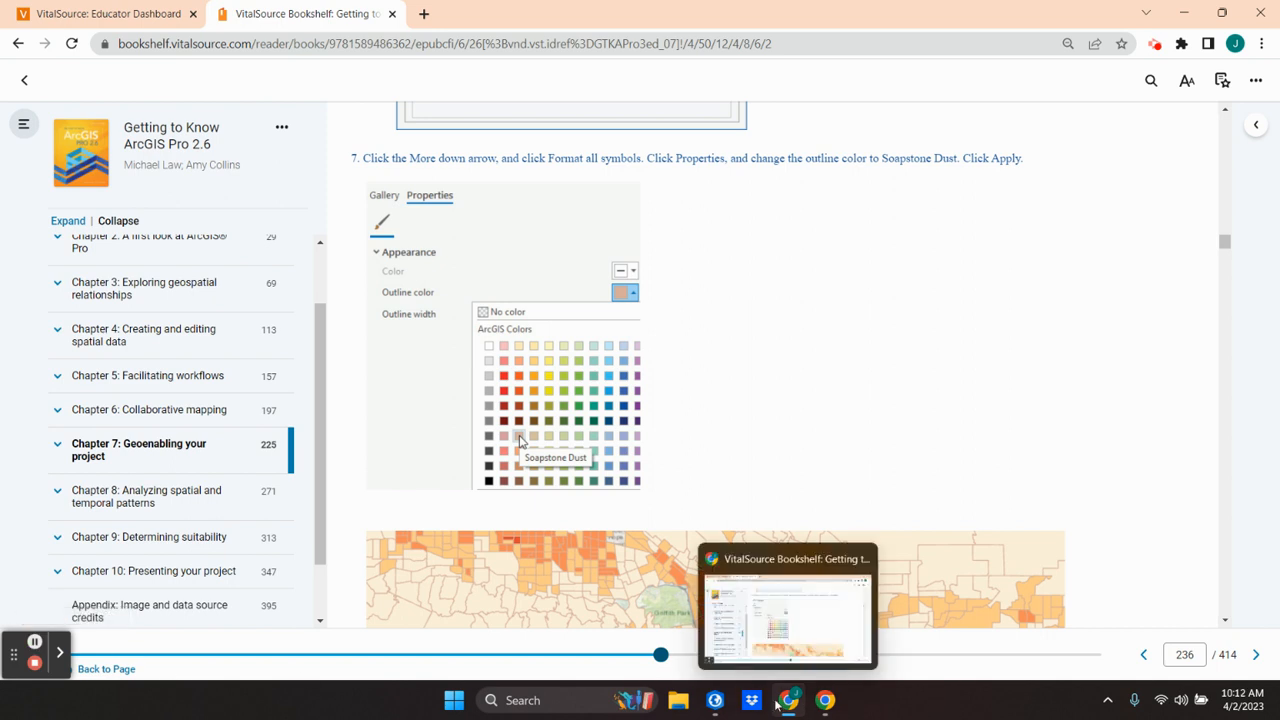
Step: Switch to ArcGIS Pro and choose Soapstone Dust as the outline color for all Area Median Income class symbols
left_click(715, 700)
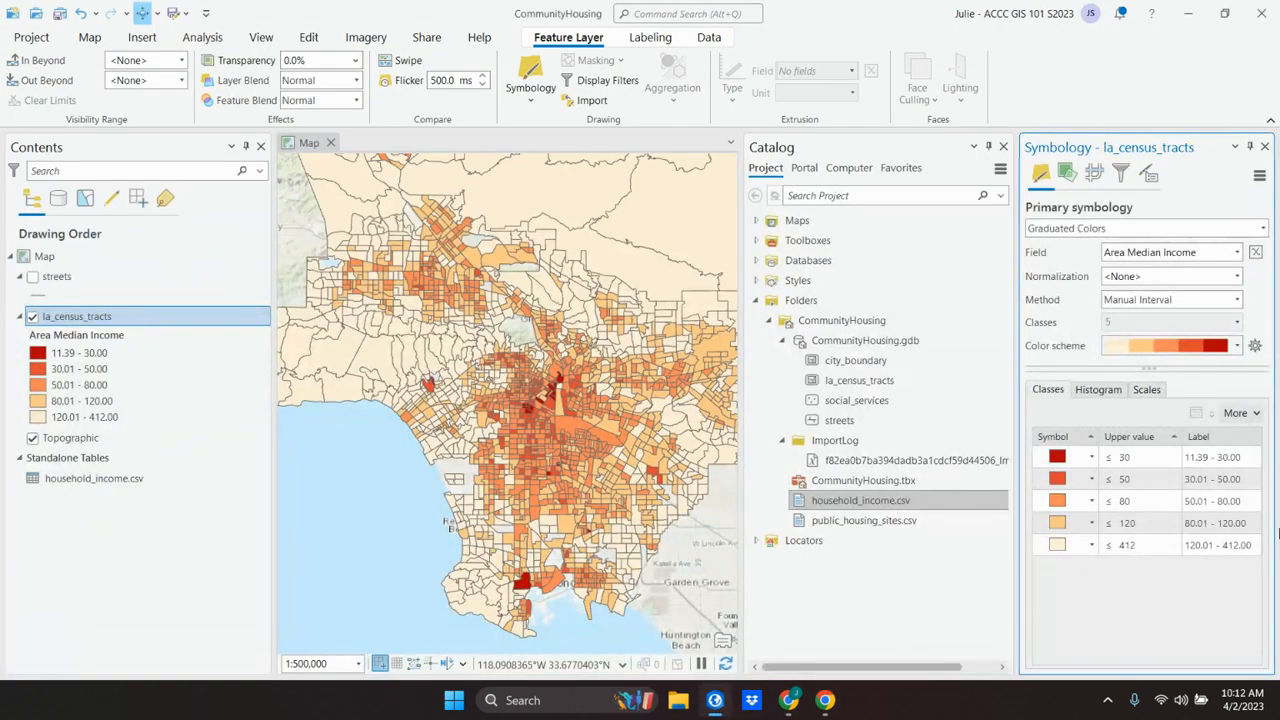
left_click(1236, 412)
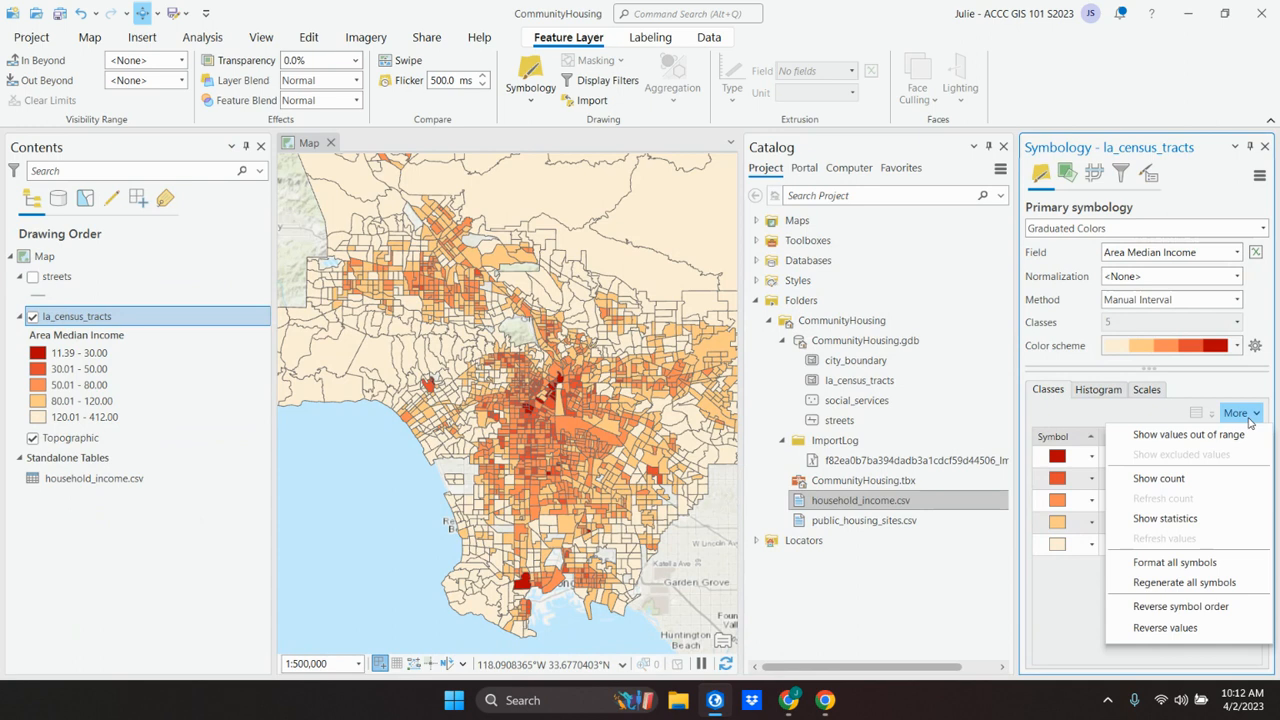
left_click(1207, 563)
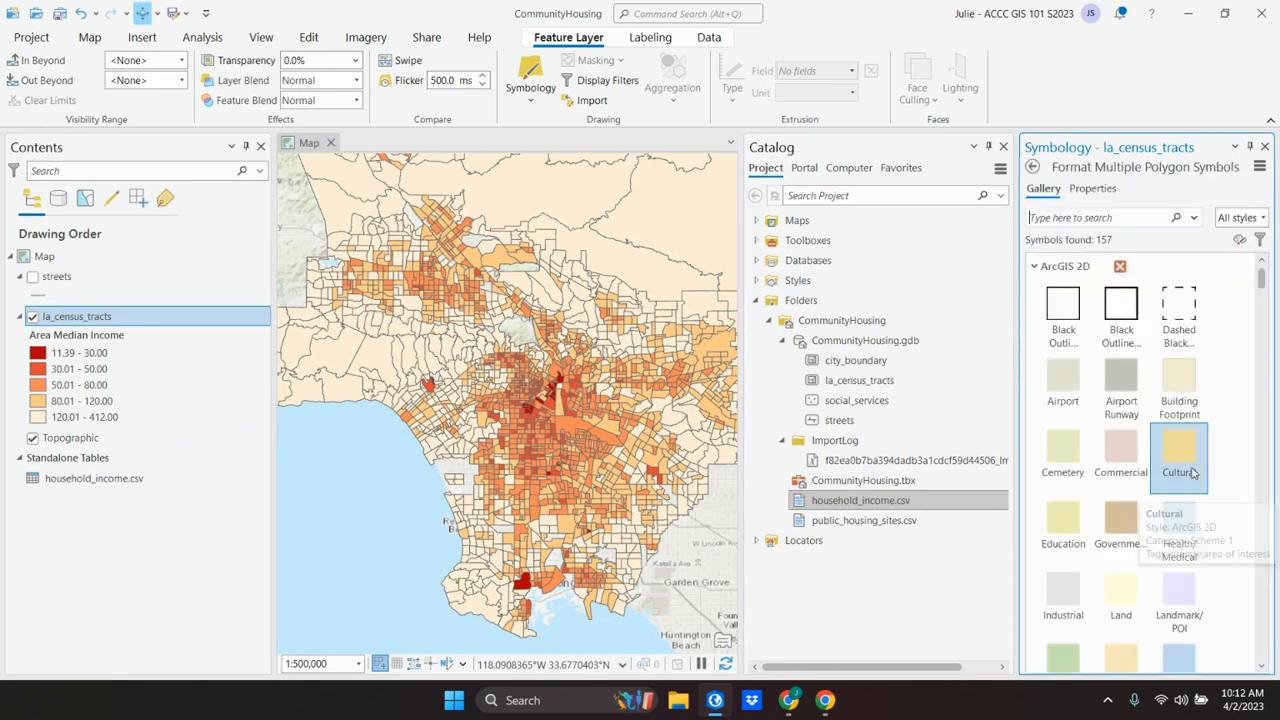
left_click(1093, 190)
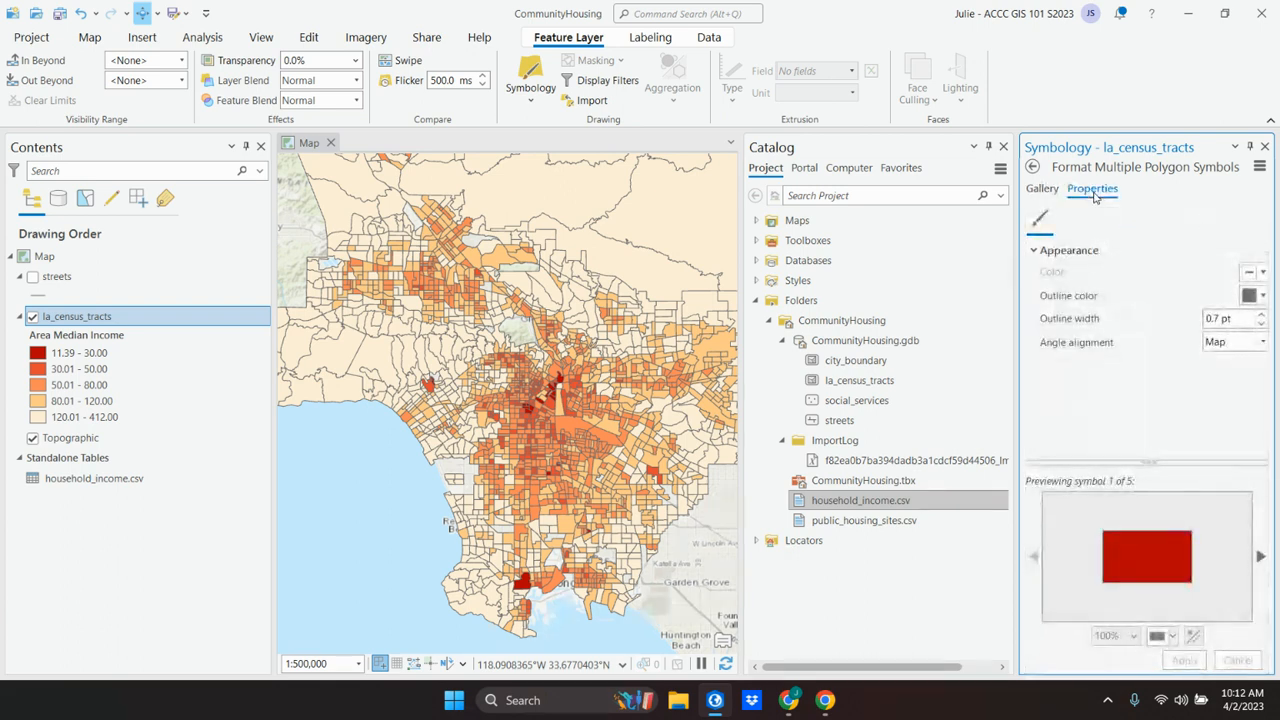
left_click(1254, 296)
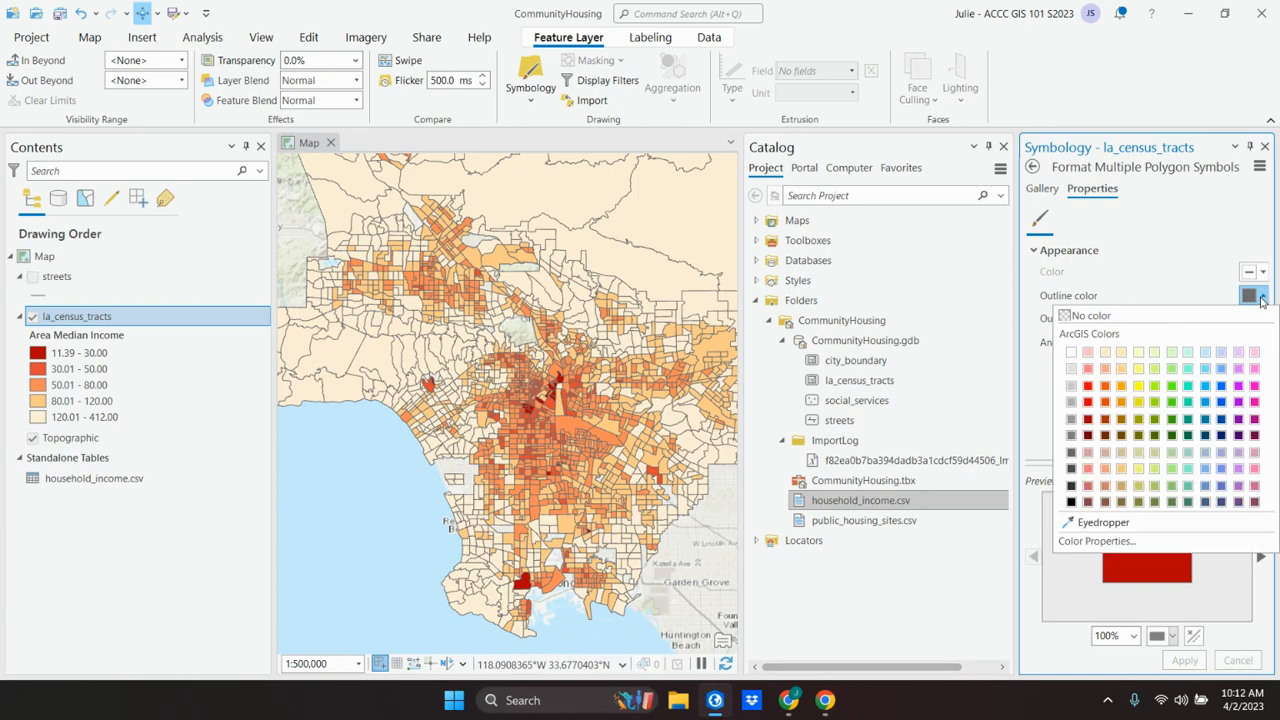
left_click(1107, 457)
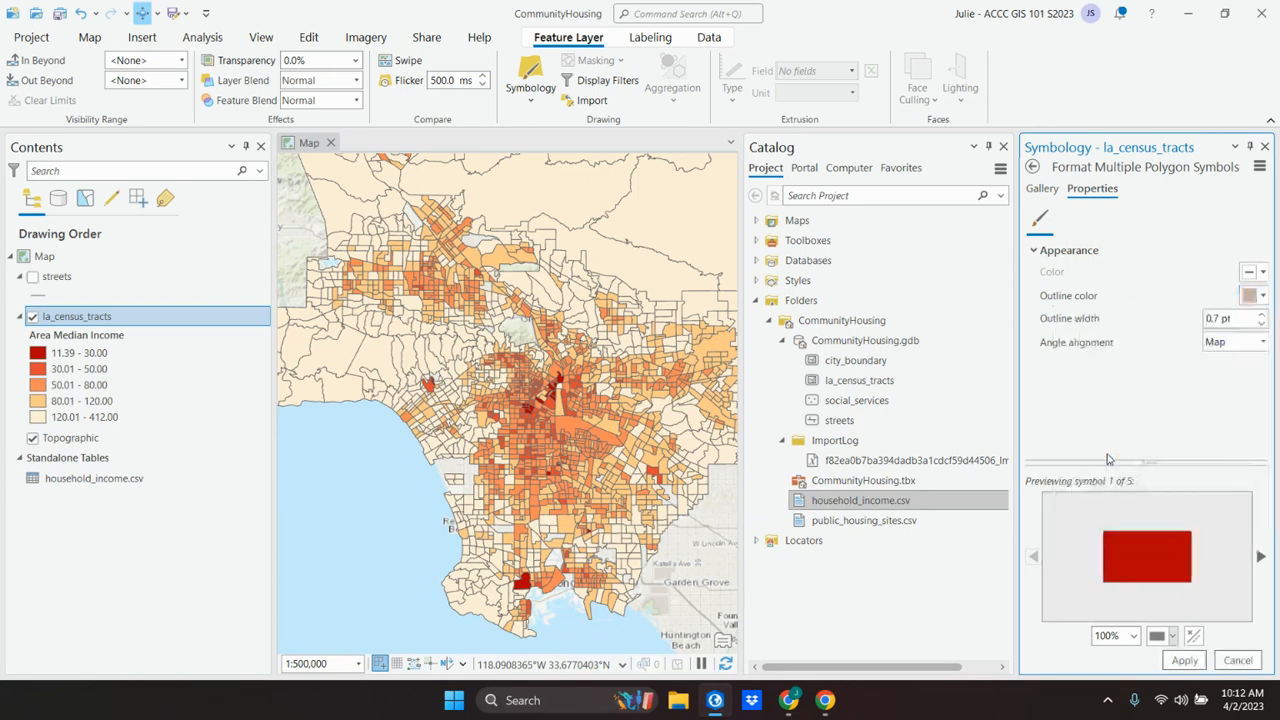
Step: Switch to Chrome and read the textbook's outline color step and the closing steps of the exercise
left_click(713, 704)
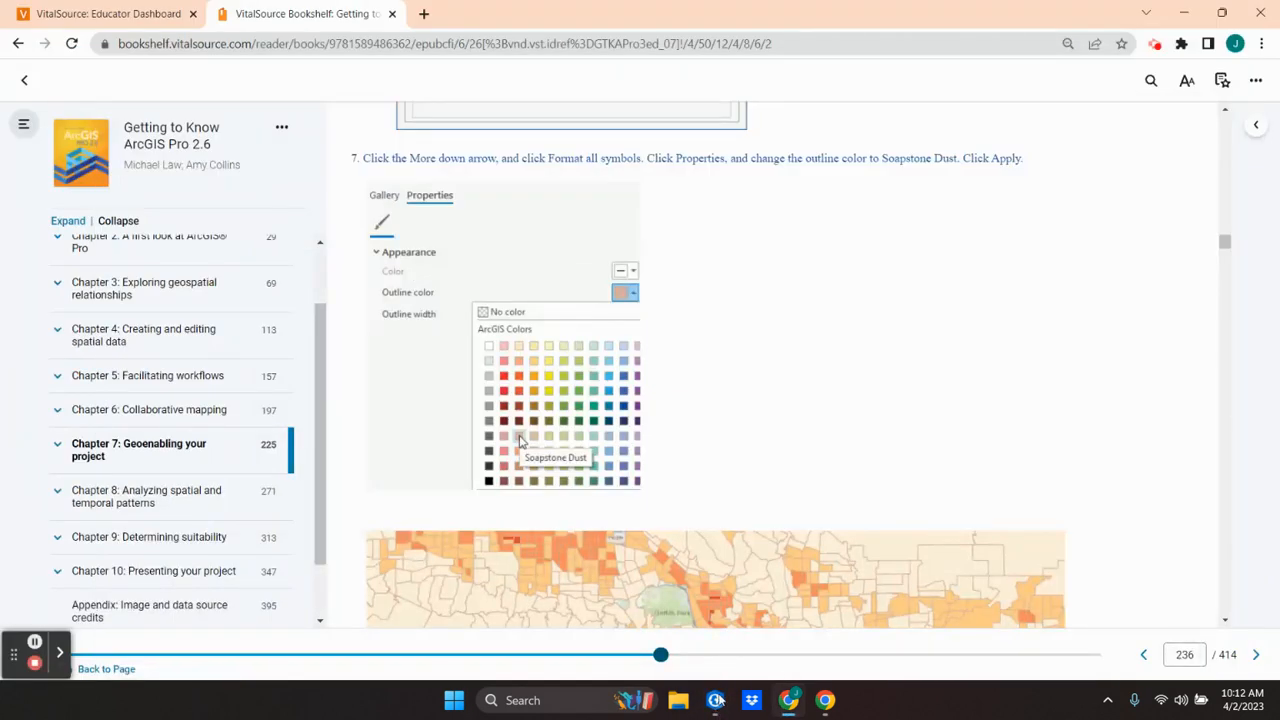
scroll(753, 414, "down", 5)
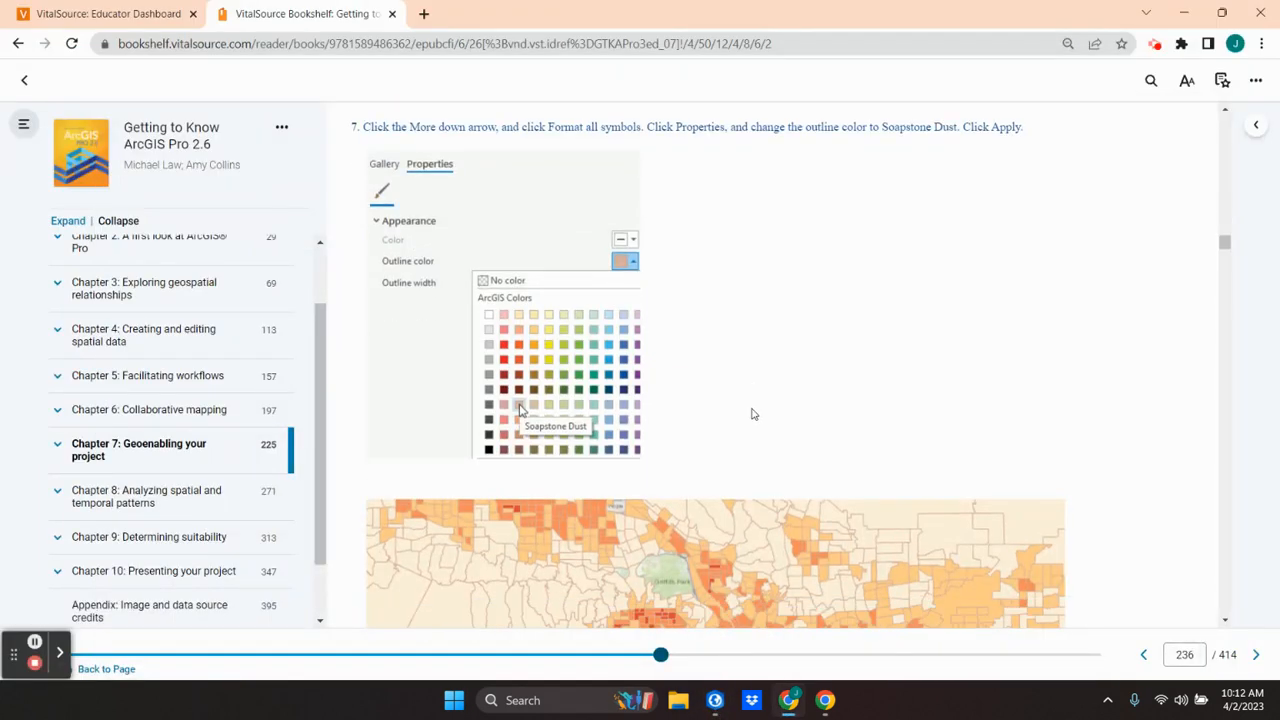
scroll(752, 411, "down", 1)
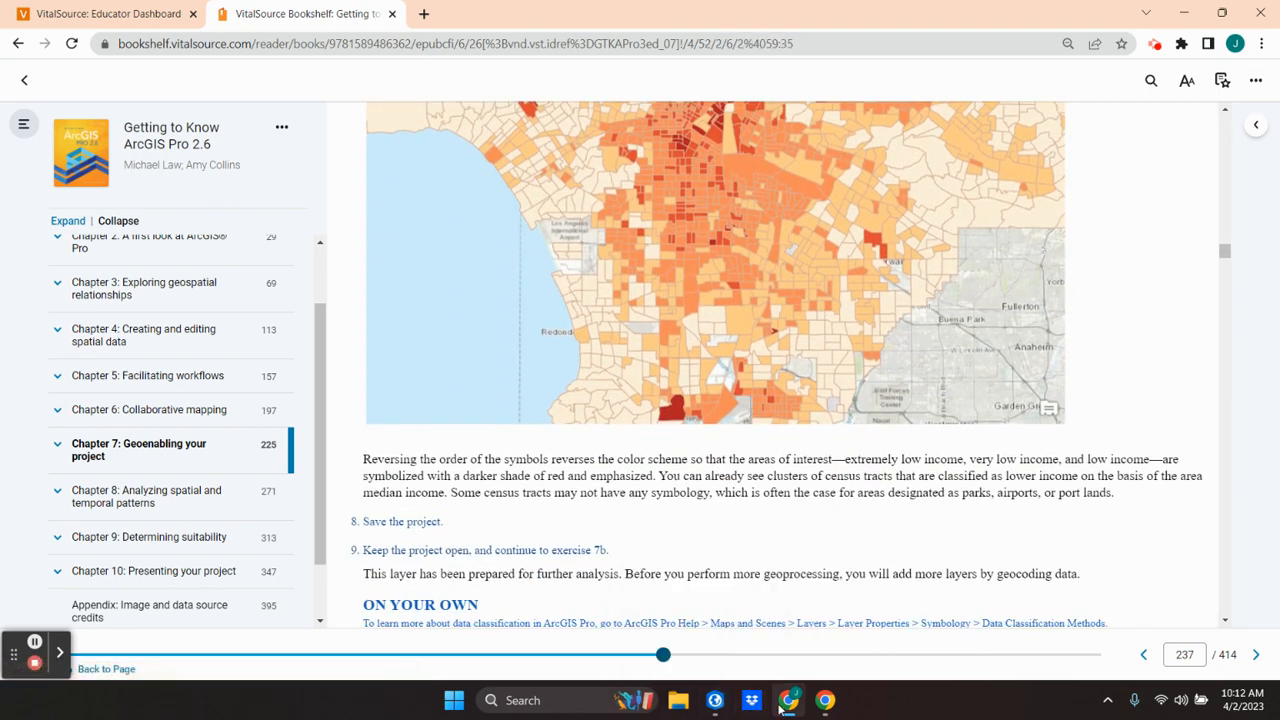
Step: Return to ArcGIS Pro and apply the outline color change to the census tract symbols
left_click(715, 702)
left_click(1183, 661)
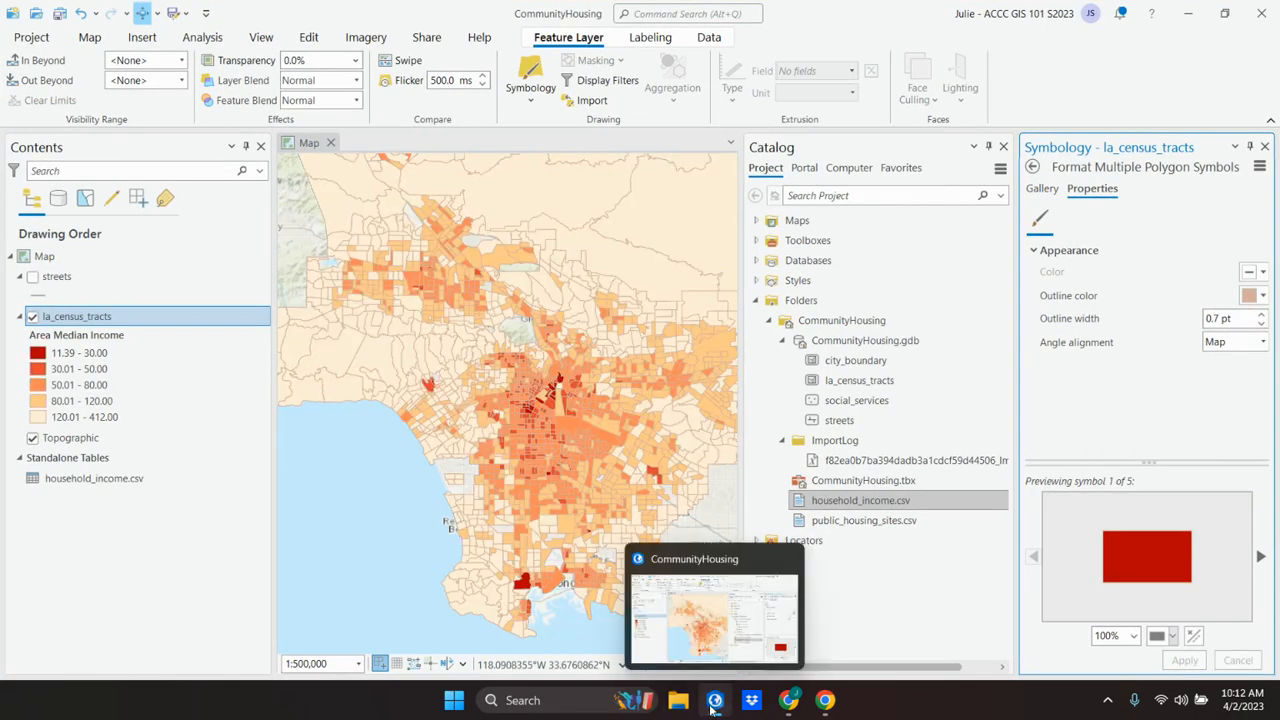
Step: Switch to Chrome and examine the textbook's finished income map, its explanation and the final steps of Exercise 7A
left_click(789, 700)
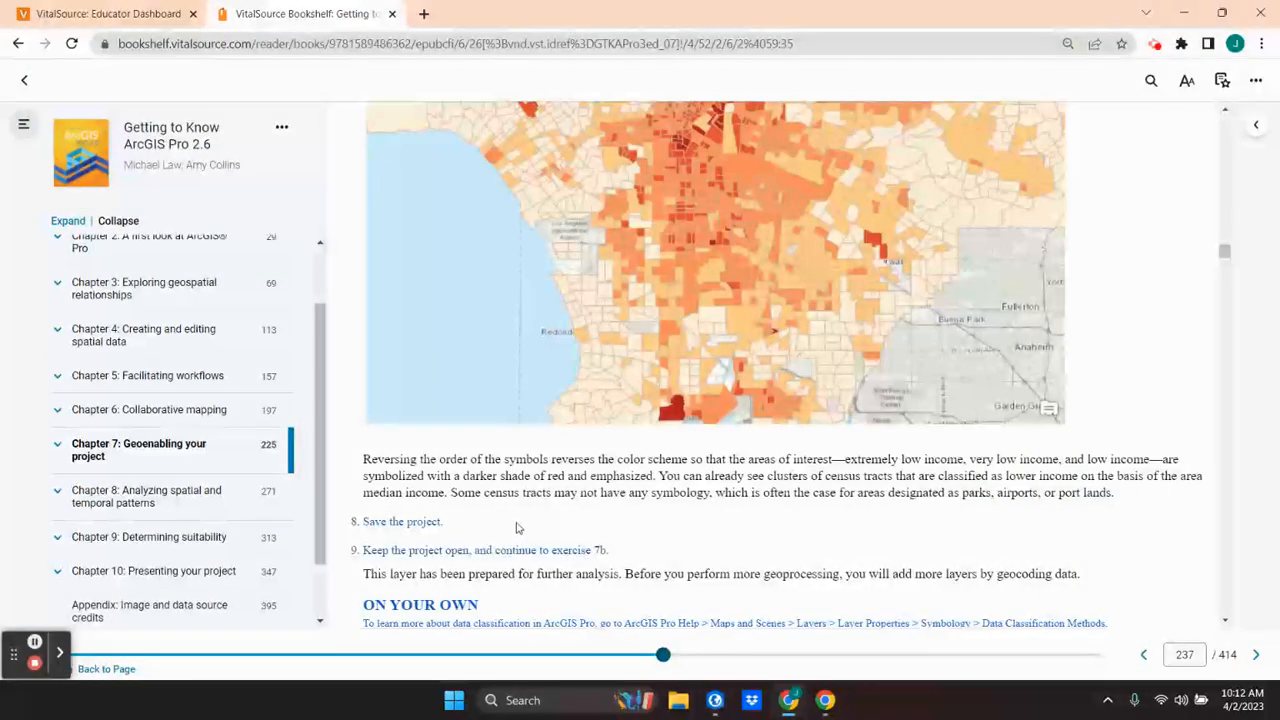
scroll(520, 535, "down", 1)
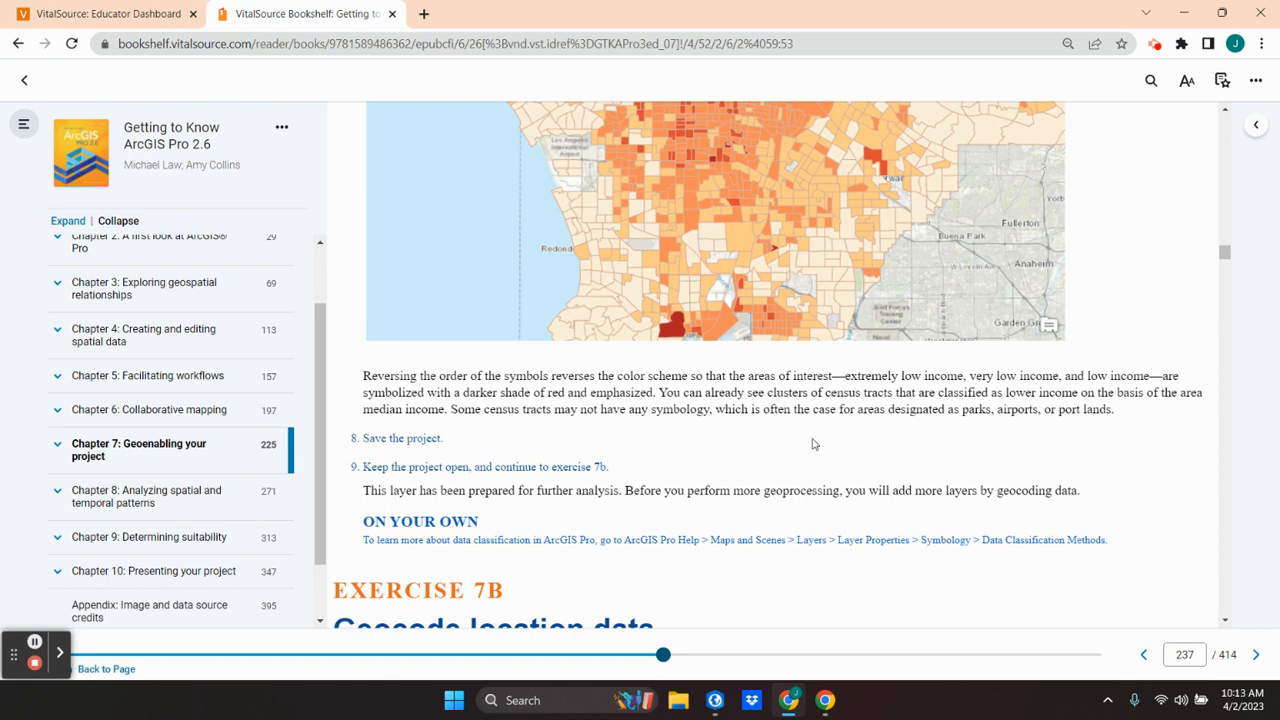
scroll(813, 443, "up", 2)
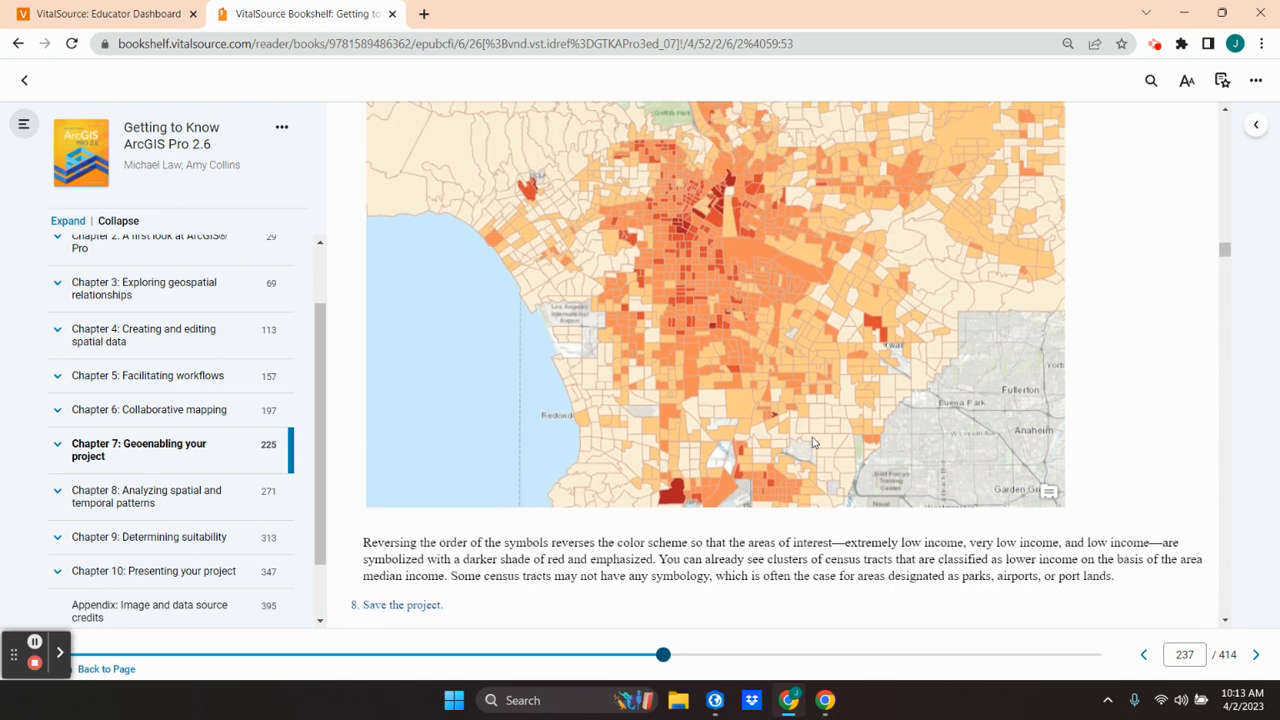
scroll(812, 437, "up", 1)
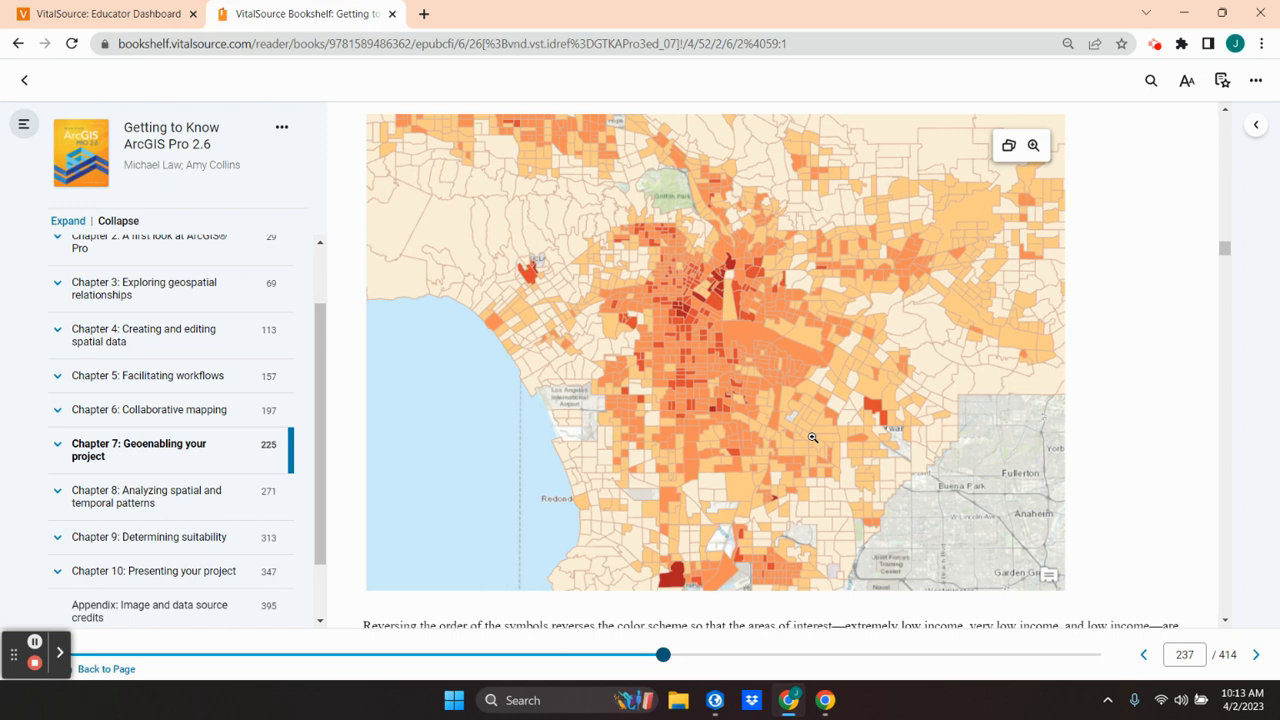
scroll(812, 437, "down", 2)
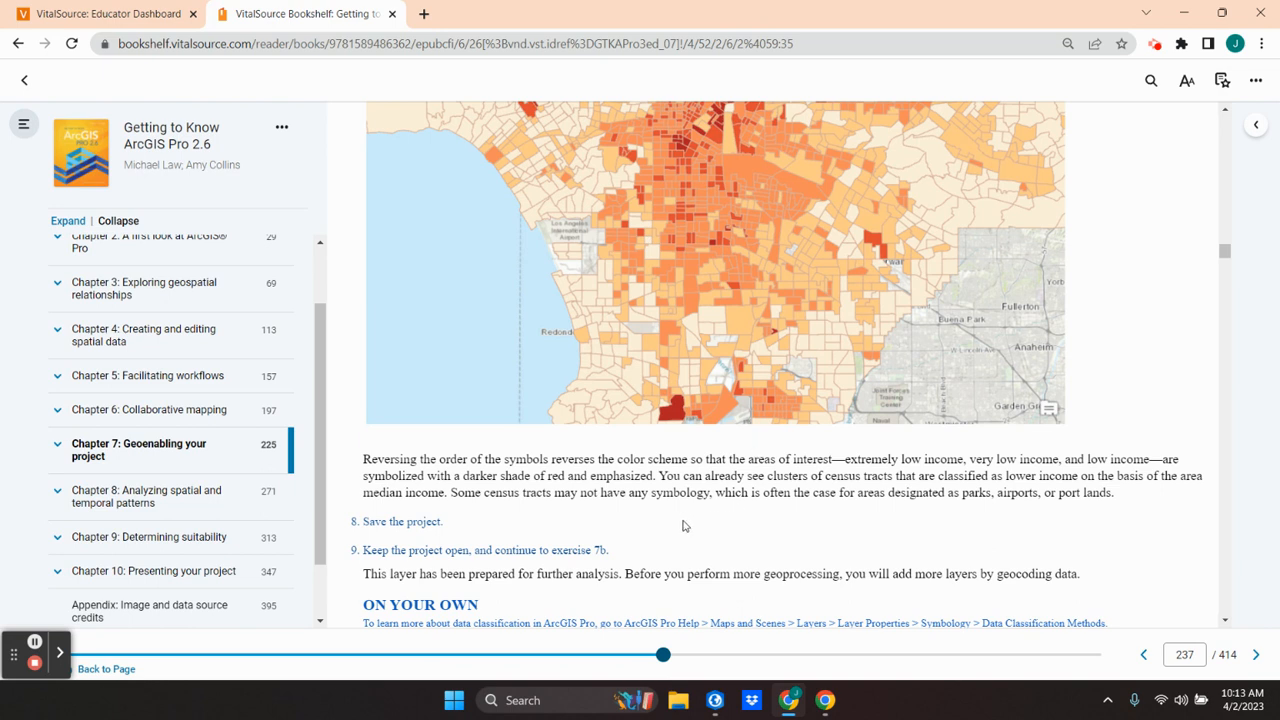
scroll(674, 513, "down", 1)
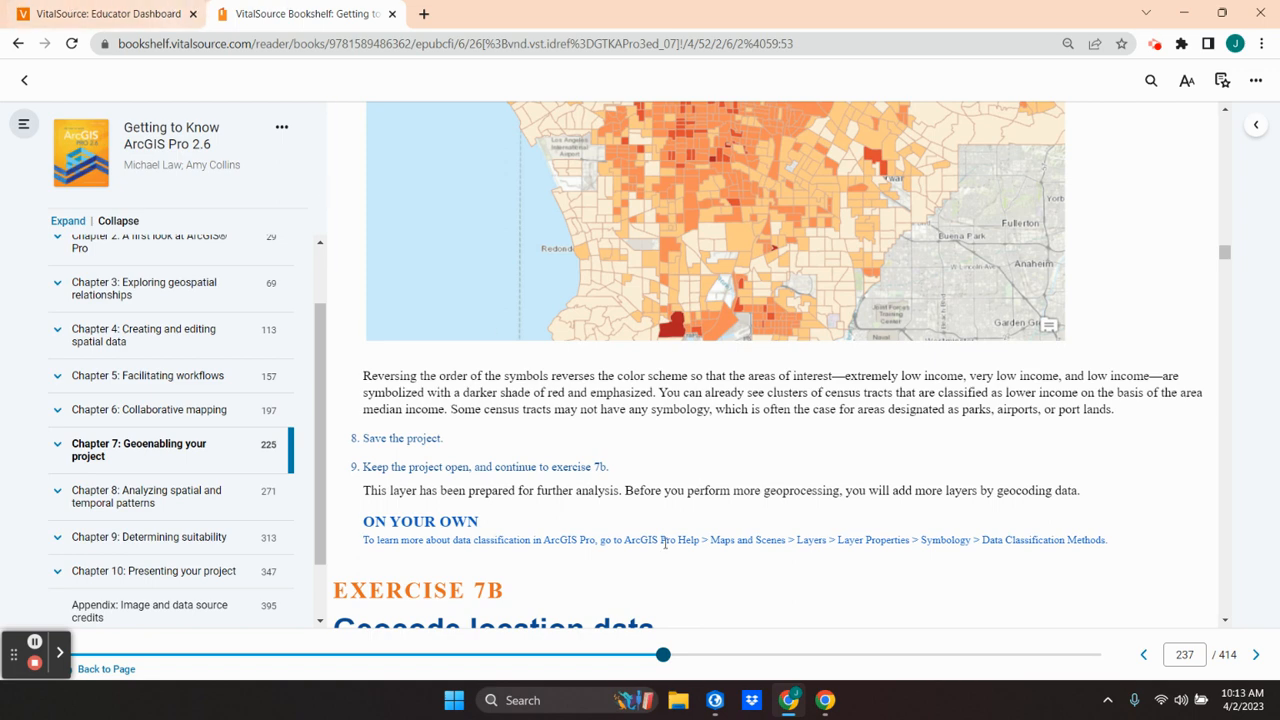
left_click(795, 708)
left_click(793, 706)
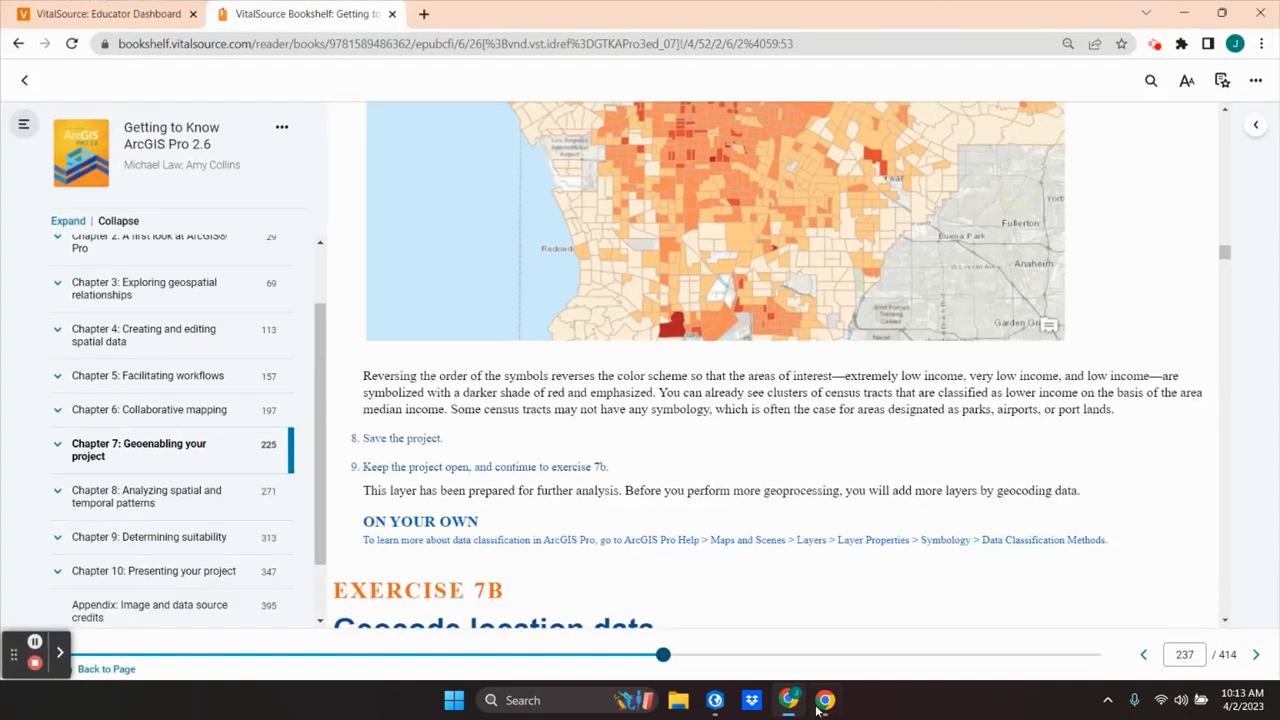
Step: Switch to ArcGIS Pro, close the symbology settings, and save the CommunityHousing project in the current software version
left_click(715, 700)
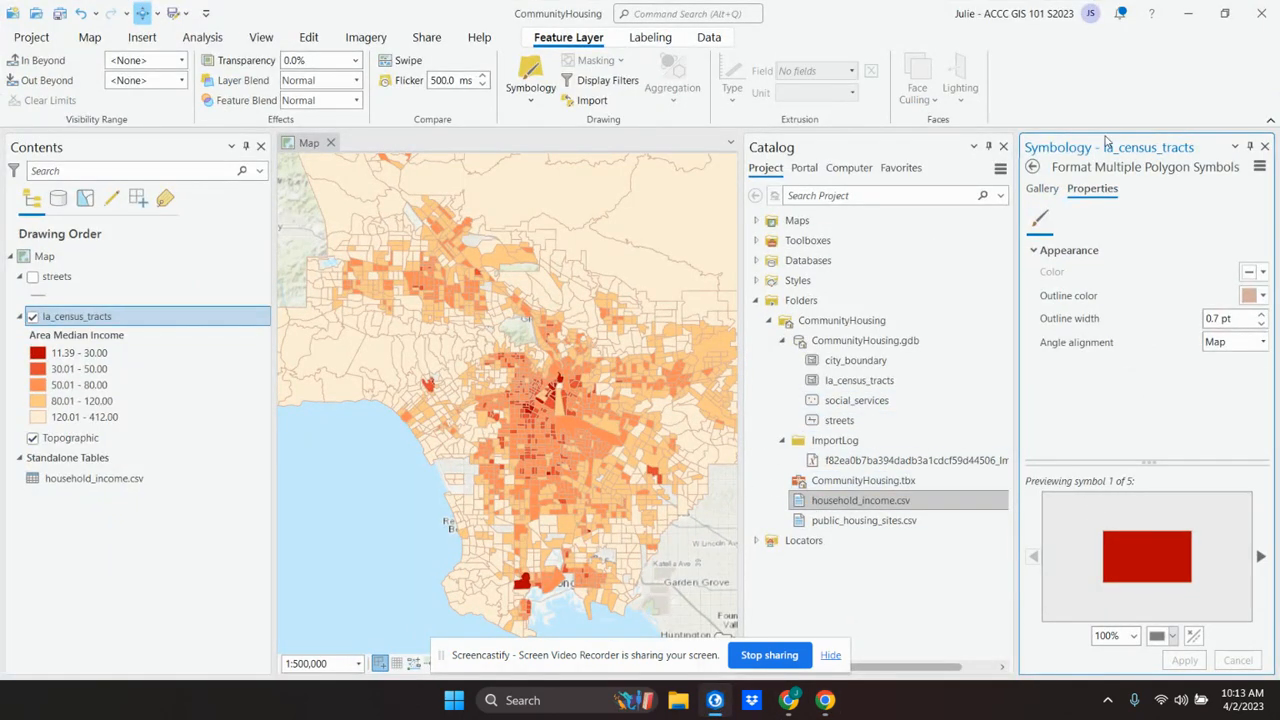
left_click(1264, 148)
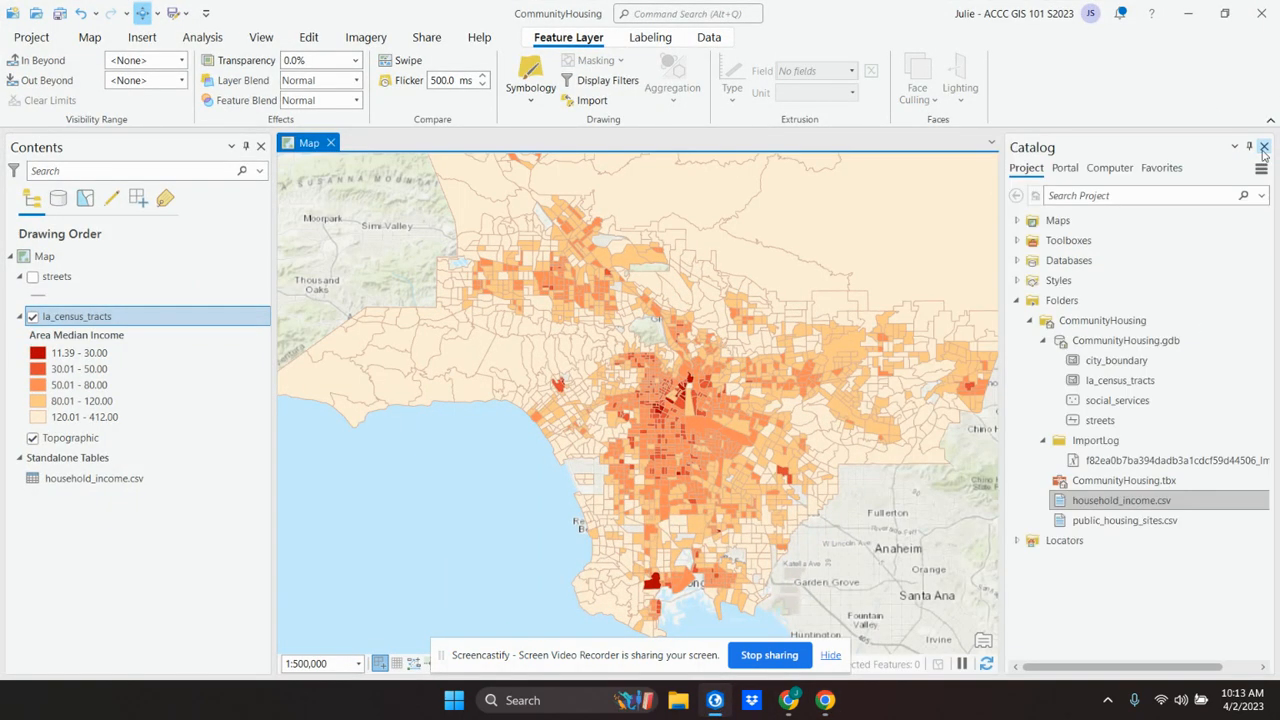
left_click(832, 656)
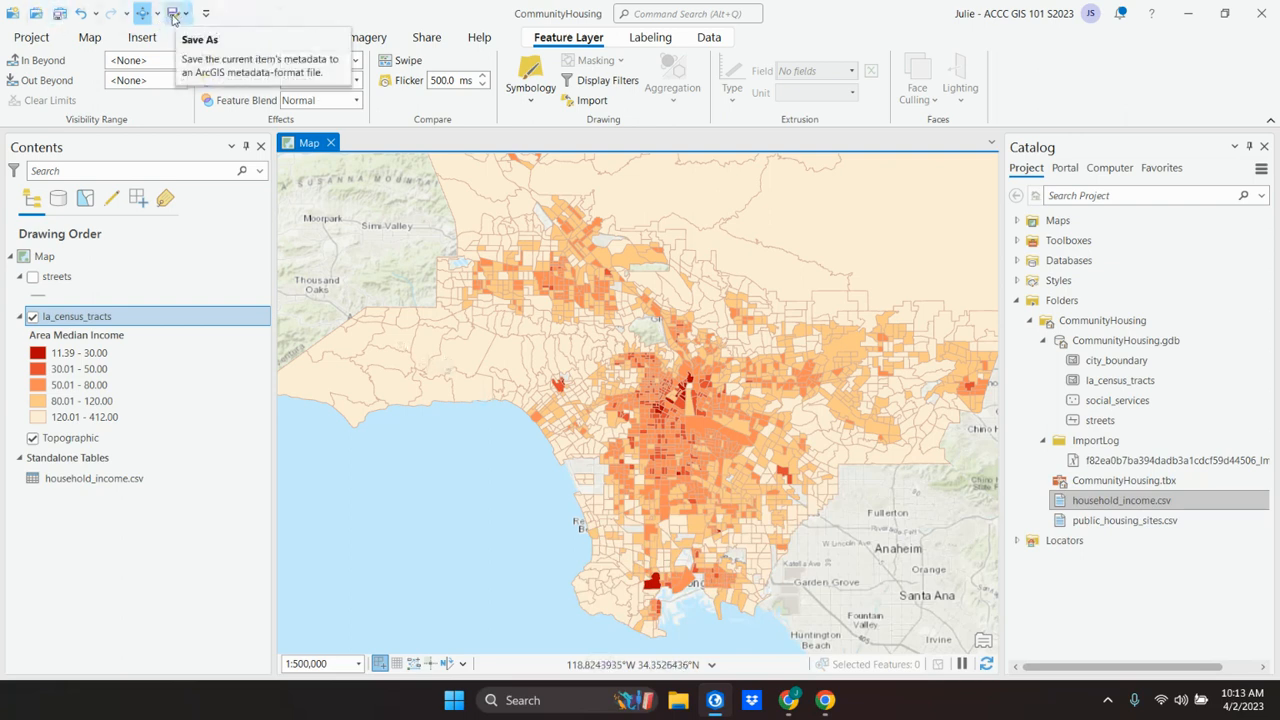
left_click(60, 16)
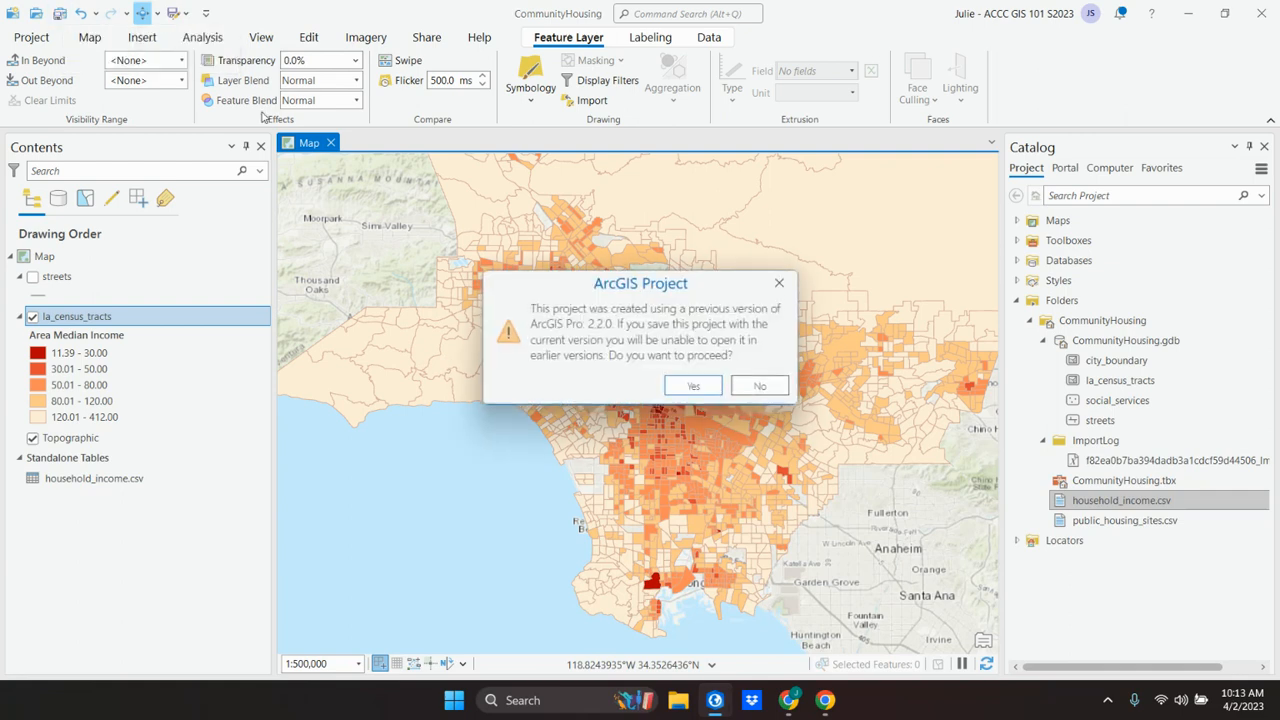
left_click(689, 386)
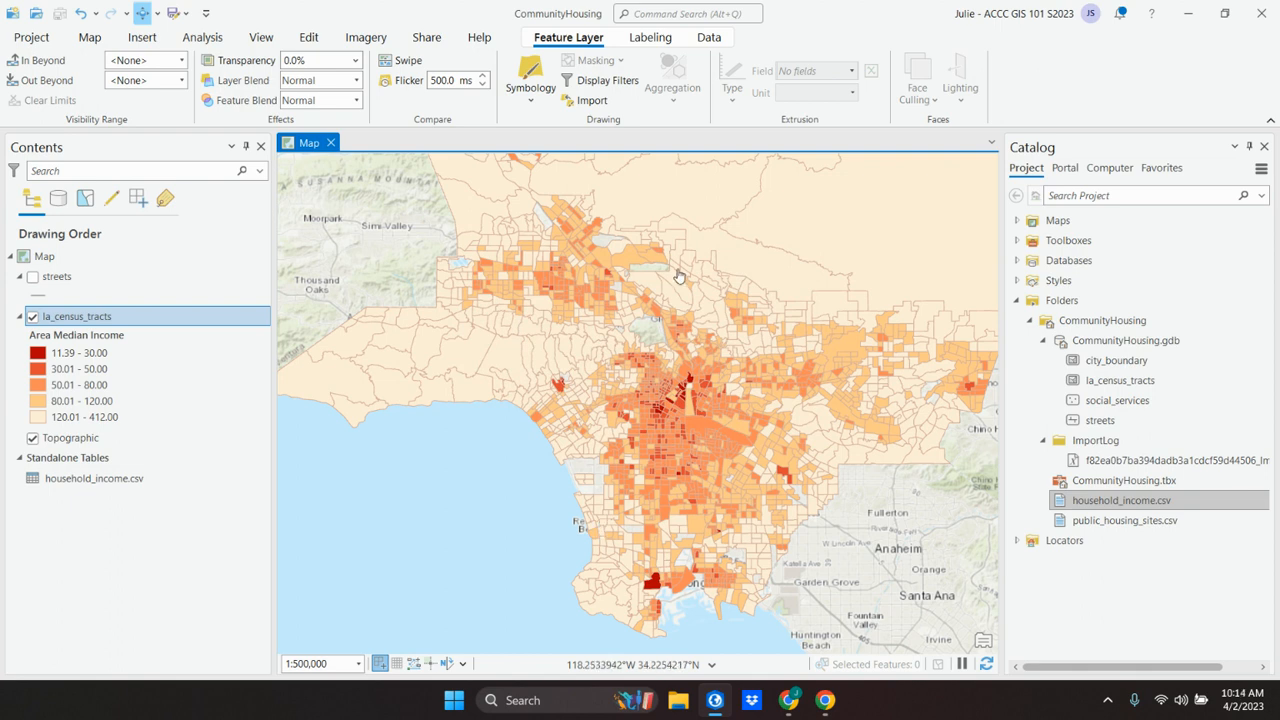
Step: Switch back to Chrome to view the end of Exercise 7A in the textbook
left_click(788, 703)
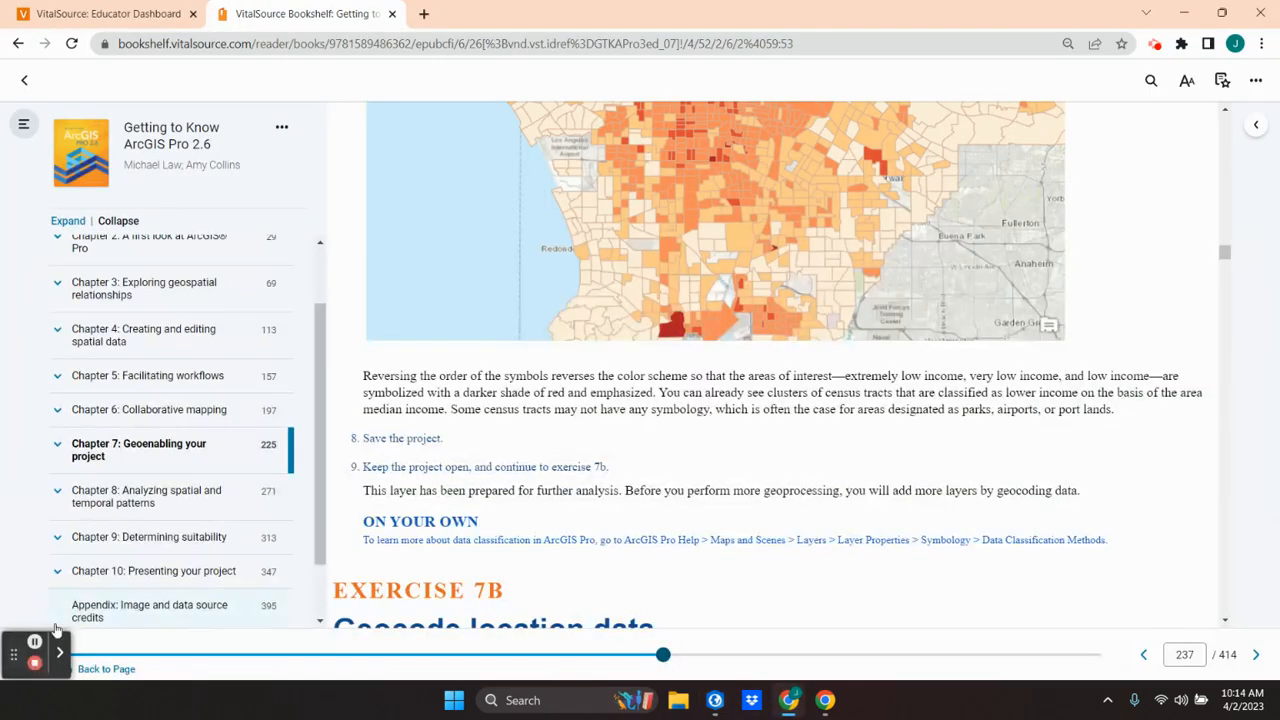